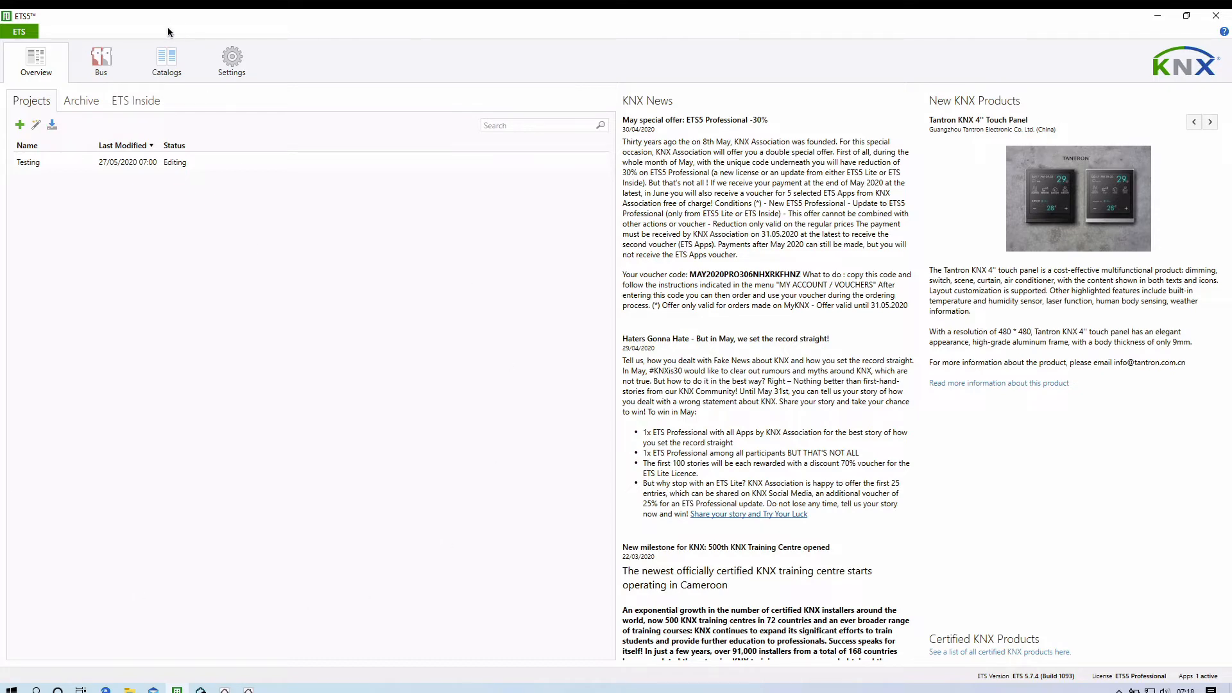
Create a new project named My House
click(20, 125)
text(MUY)
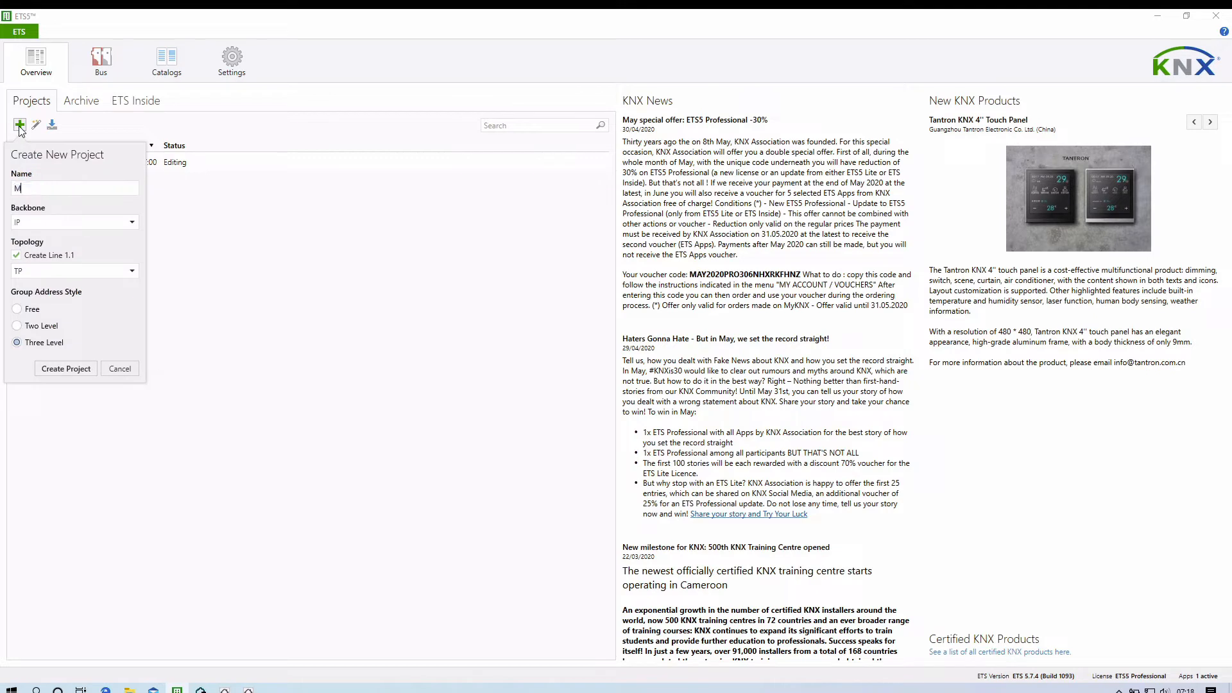
key(BackSpace)
key(BackSpace)
text(y House)
click(60, 369)
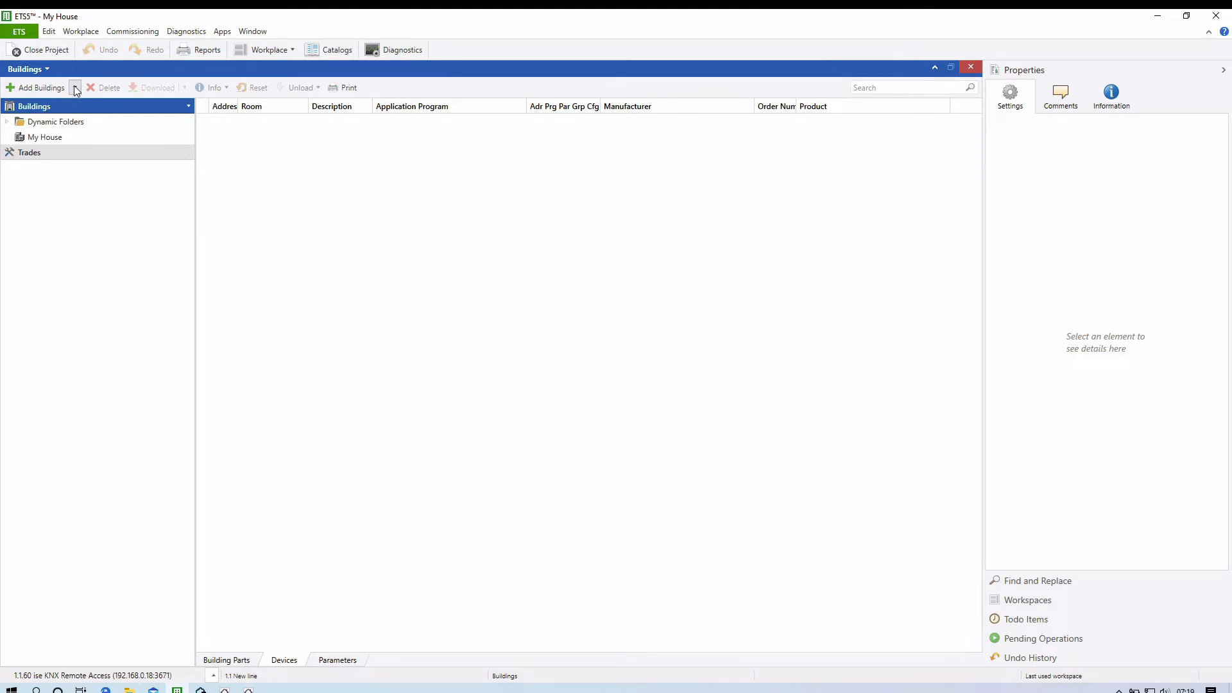
click(20, 32)
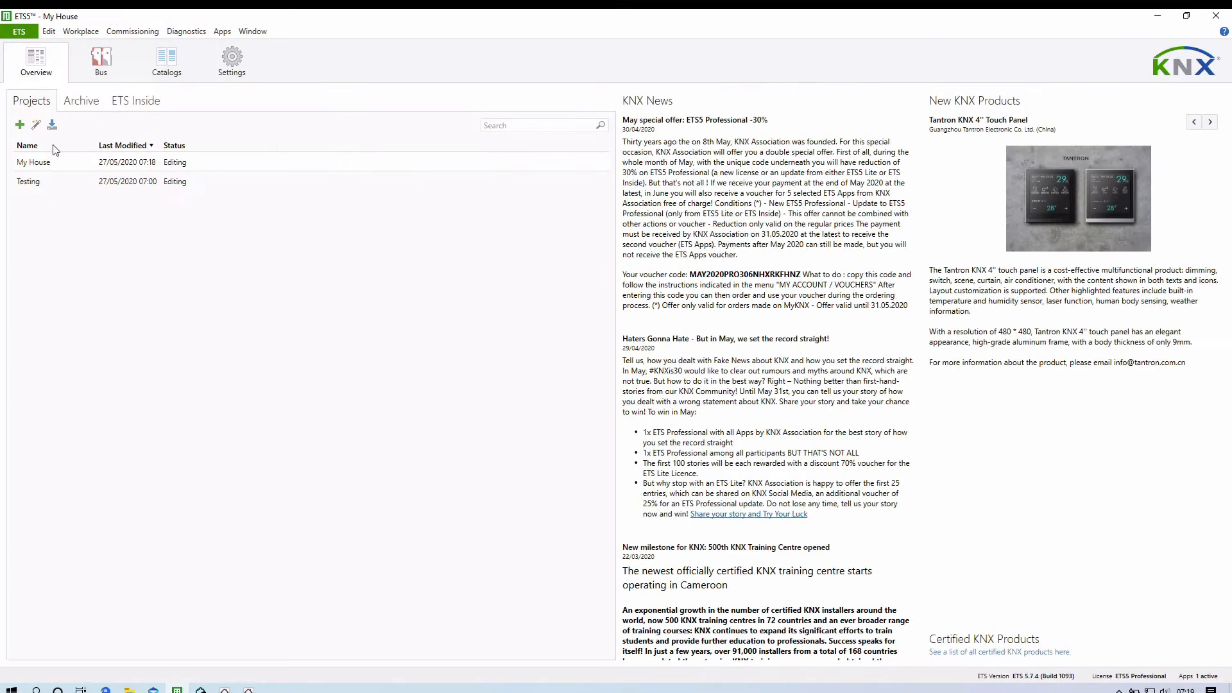
click(28, 35)
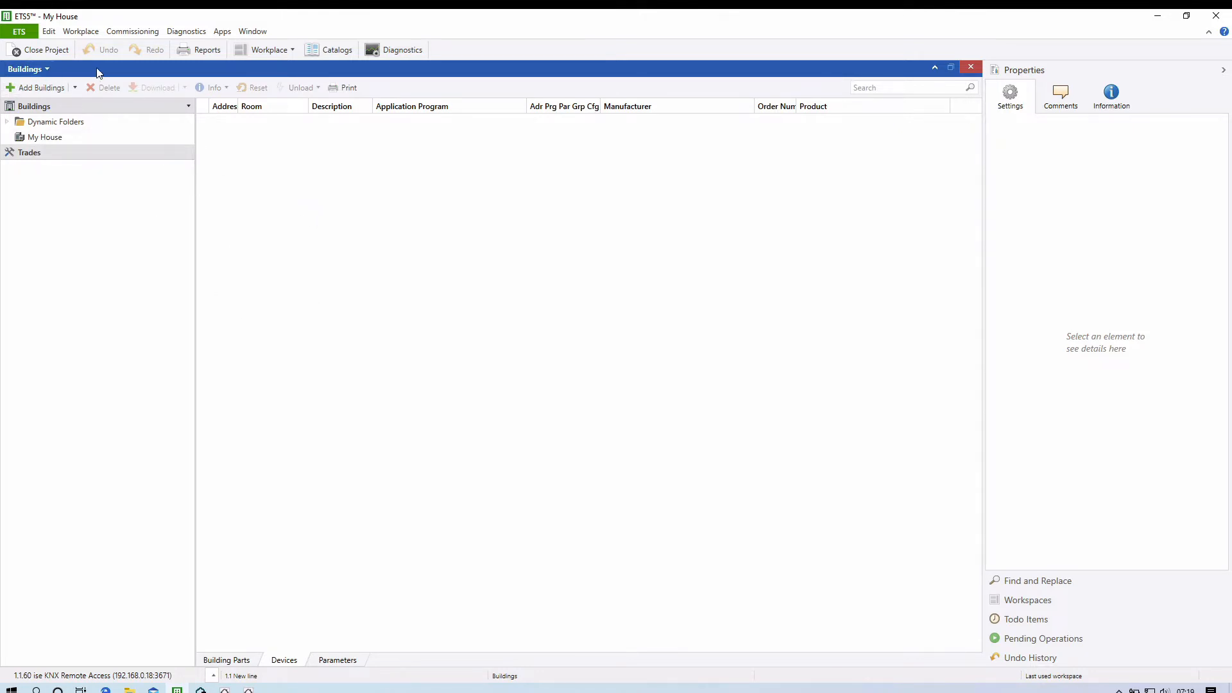
click(294, 50)
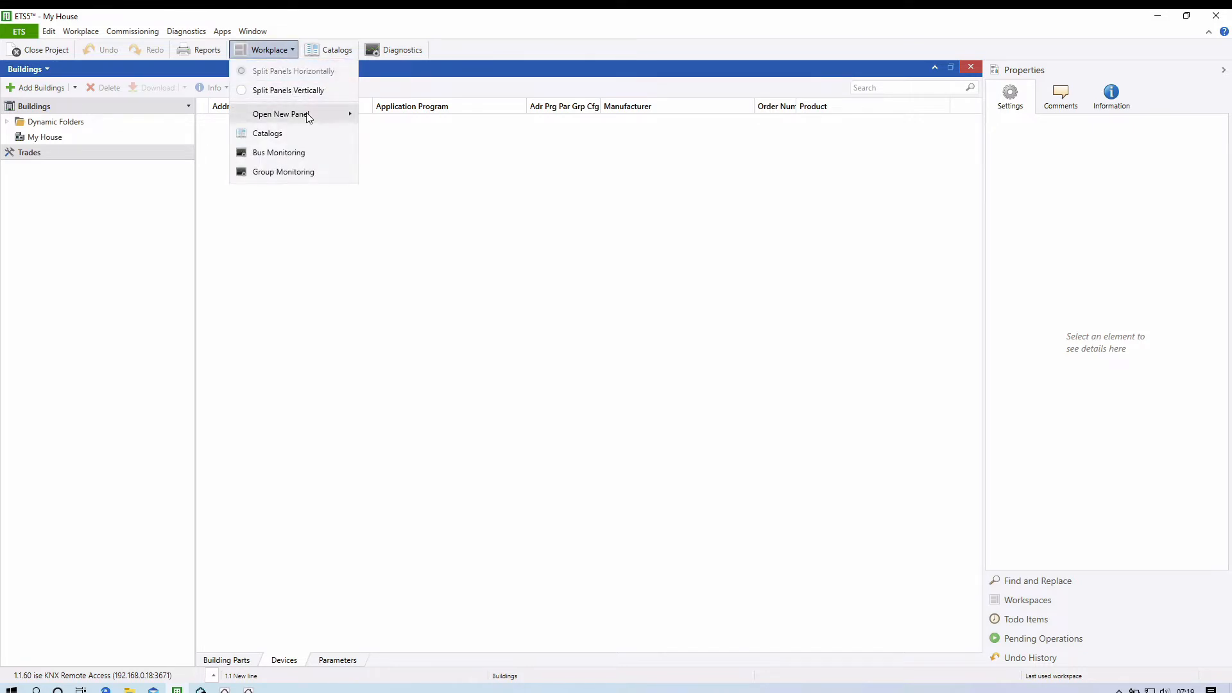
mouse_move(309, 118)
click(488, 56)
Customize the main toolbar by adding a separator and the Building, Group Addresses and Topology shortcuts after Diagnostics
right_click(489, 54)
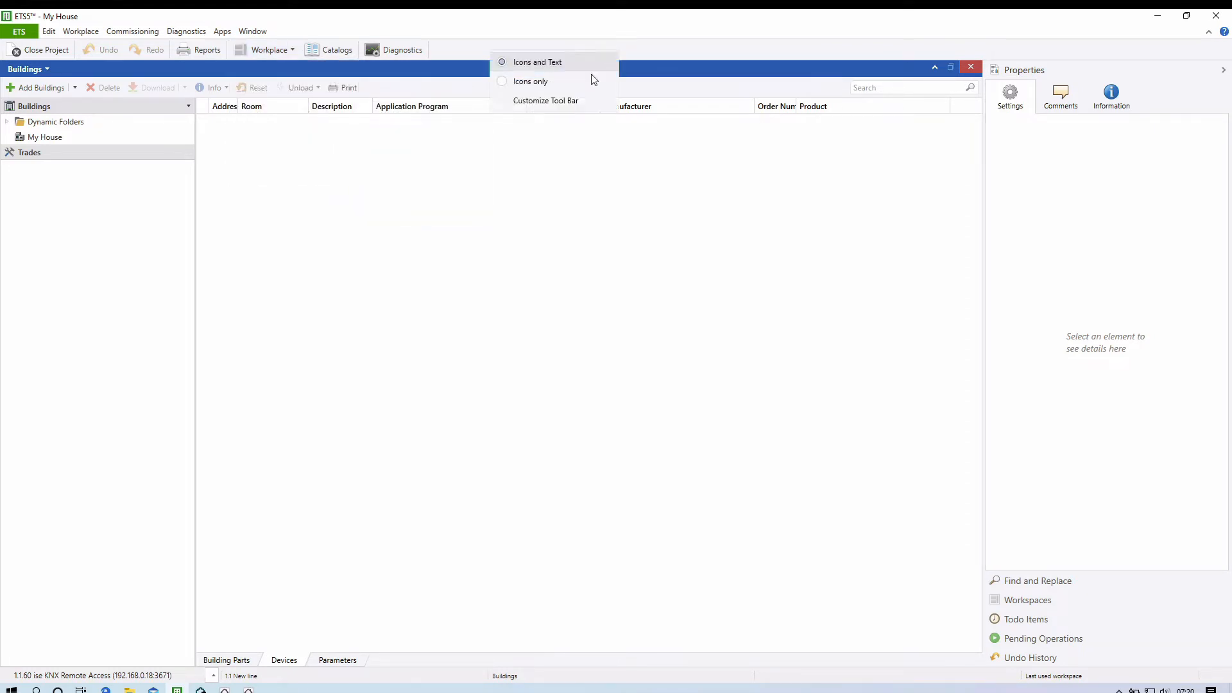
click(513, 100)
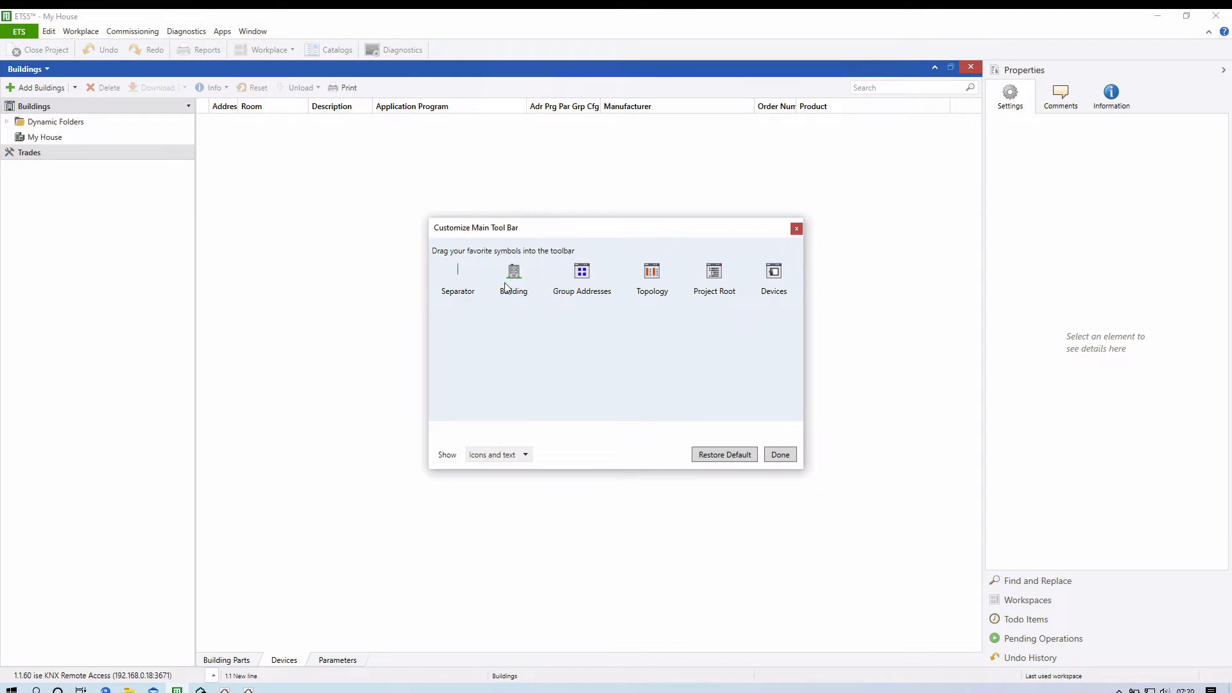
drag(462, 281, 423, 54)
mouse_move(520, 277)
mouse_down()
mouse_move(484, 143)
mouse_move(431, 54)
mouse_up()
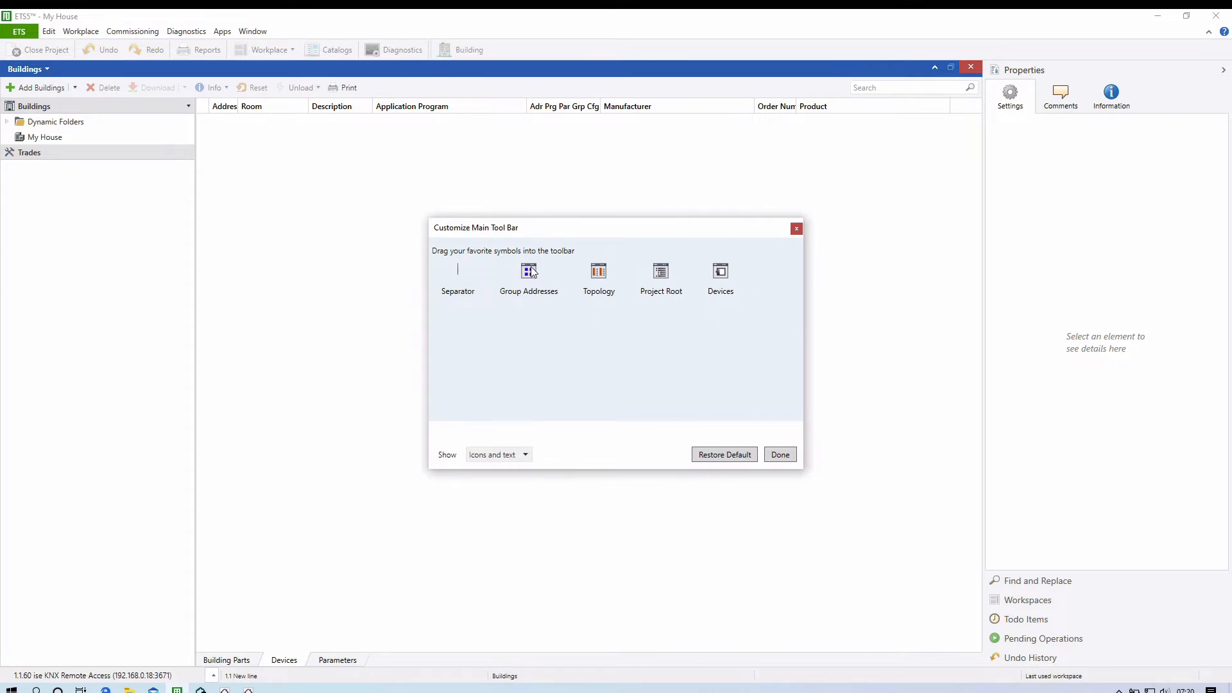
drag(530, 273, 485, 53)
mouse_move(517, 276)
mouse_down()
mouse_move(554, 87)
mouse_move(596, 59)
mouse_move(584, 48)
mouse_move(567, 59)
mouse_up()
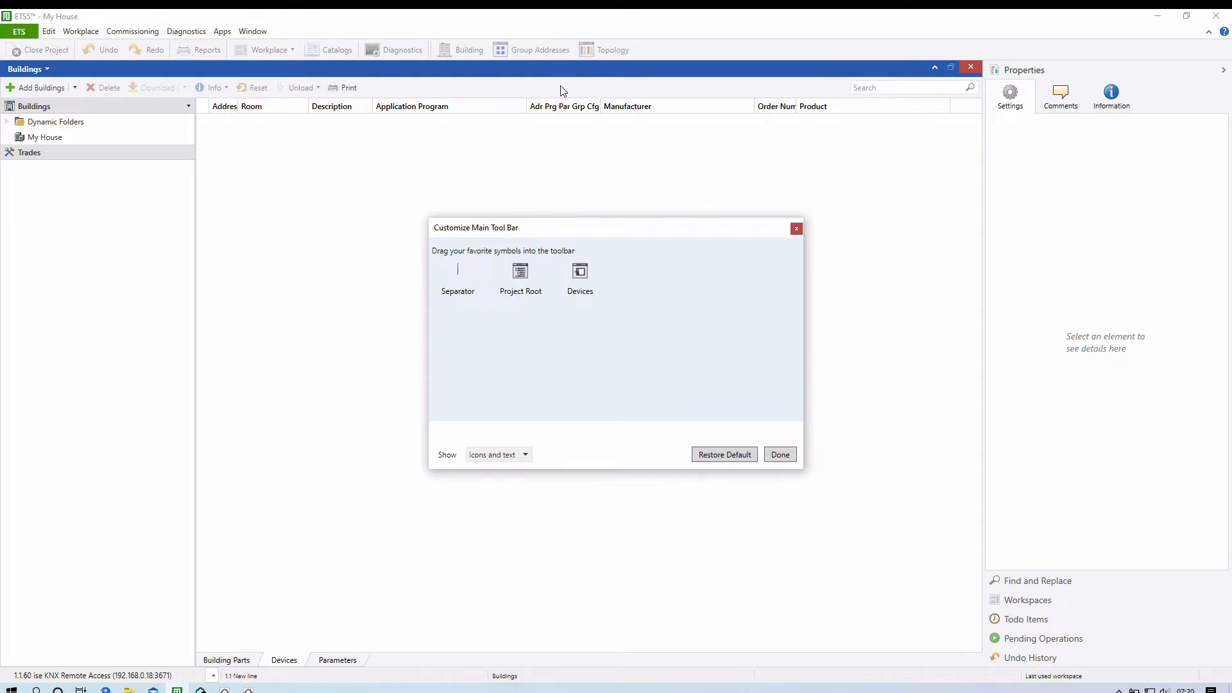
Try the icons-only toolbar display, restore icons and text, and finish the toolbar customization
click(507, 487)
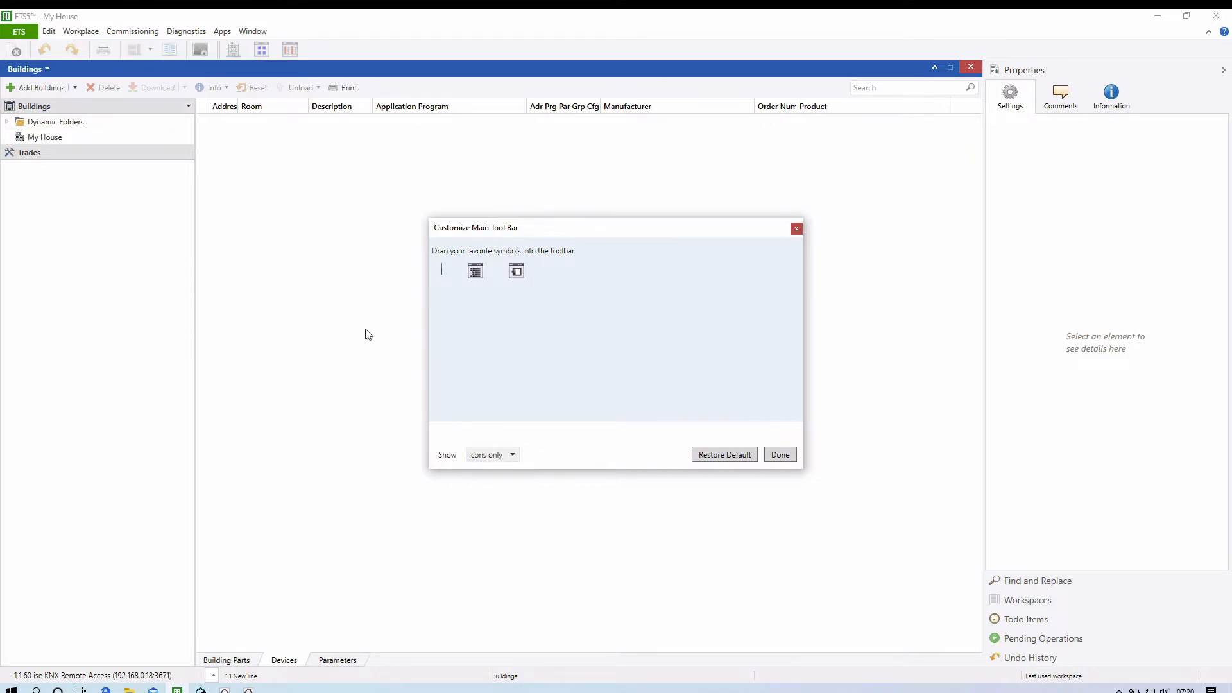
click(486, 455)
click(519, 477)
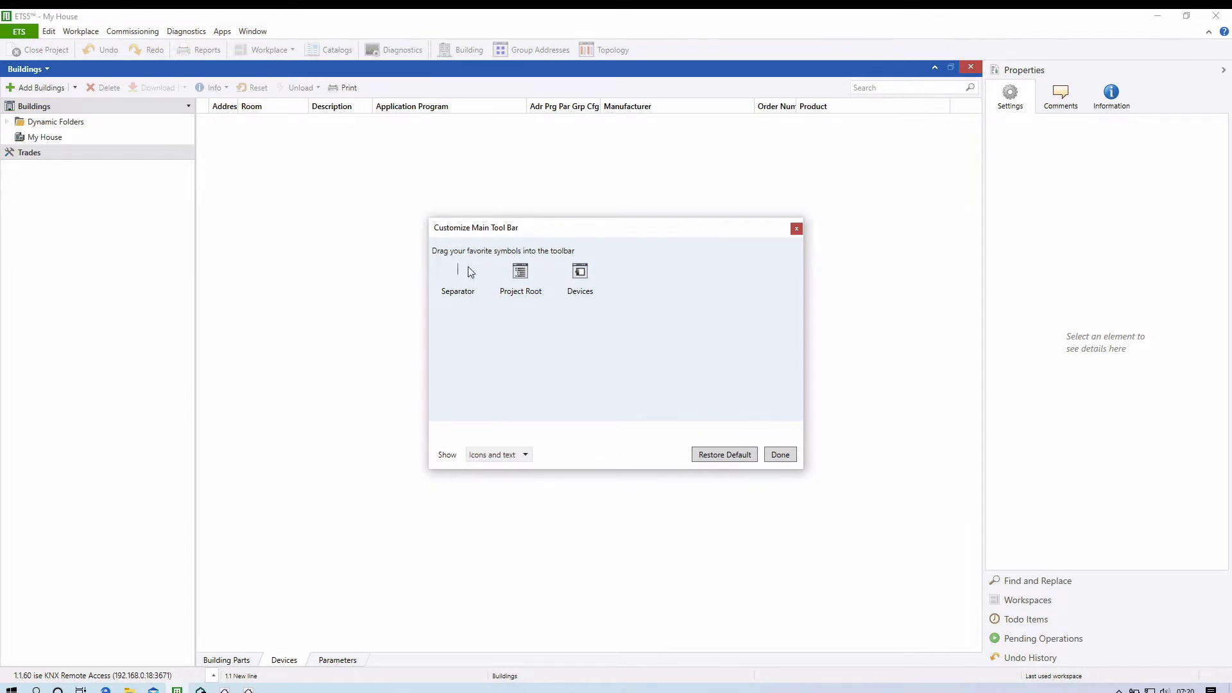
click(781, 455)
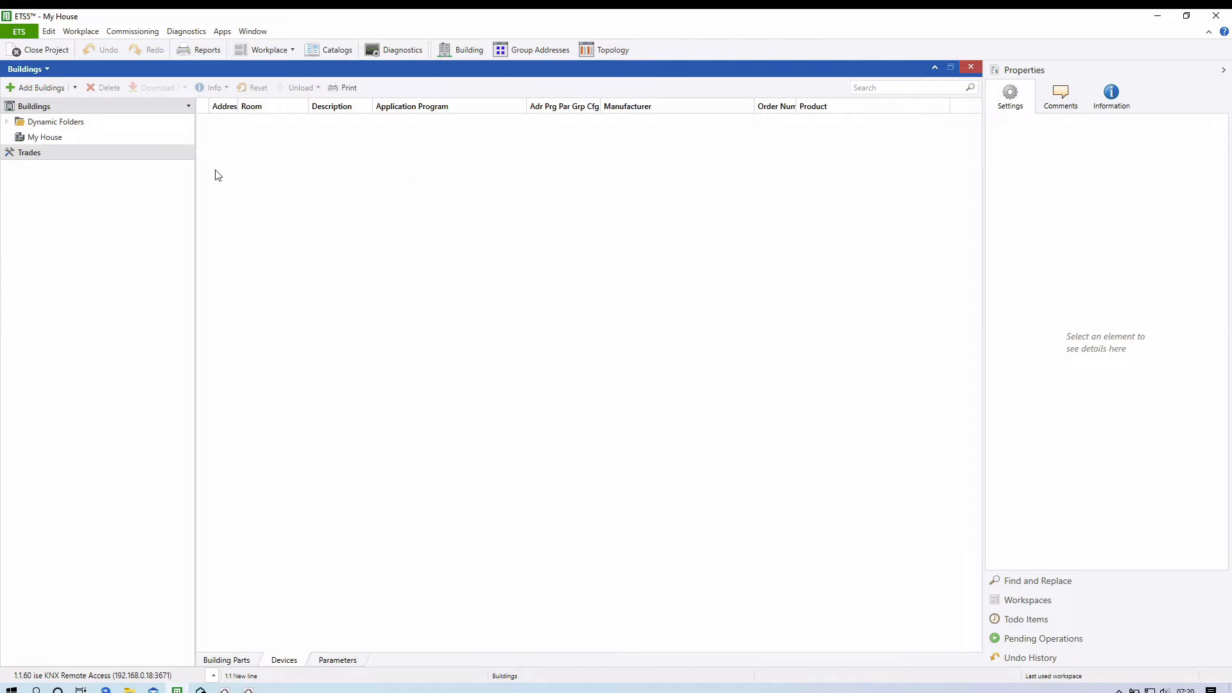
Add a room of the predefined Kitchen type to the My House building
click(39, 141)
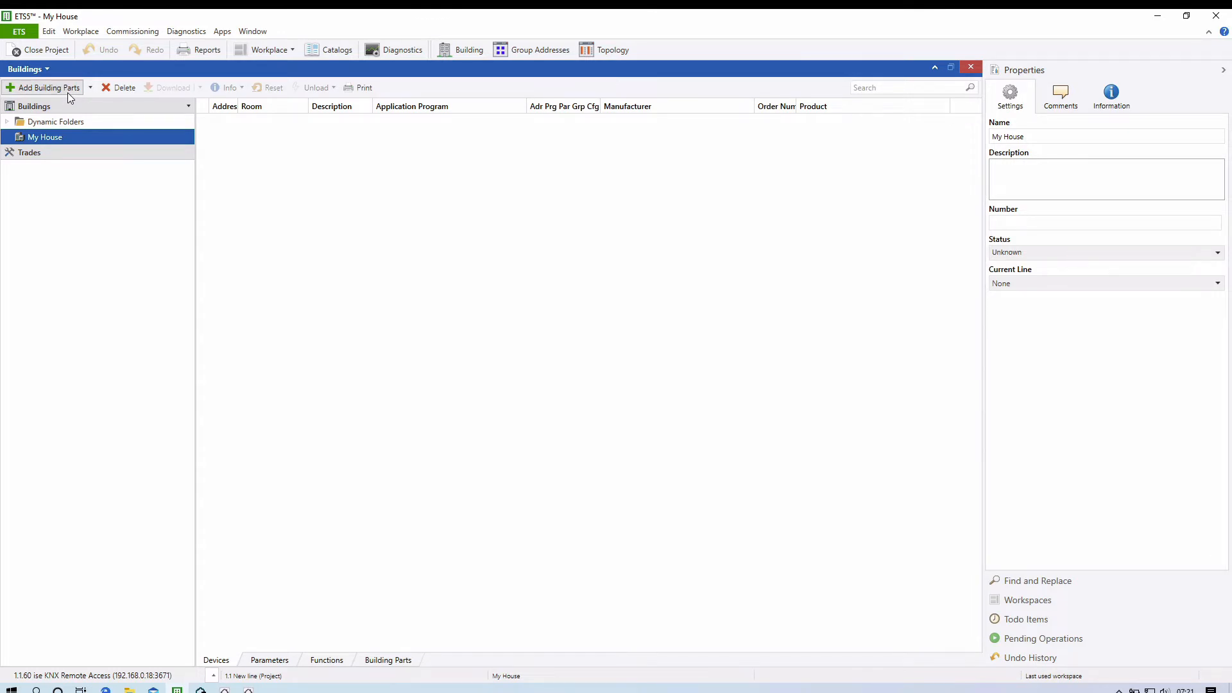
click(92, 89)
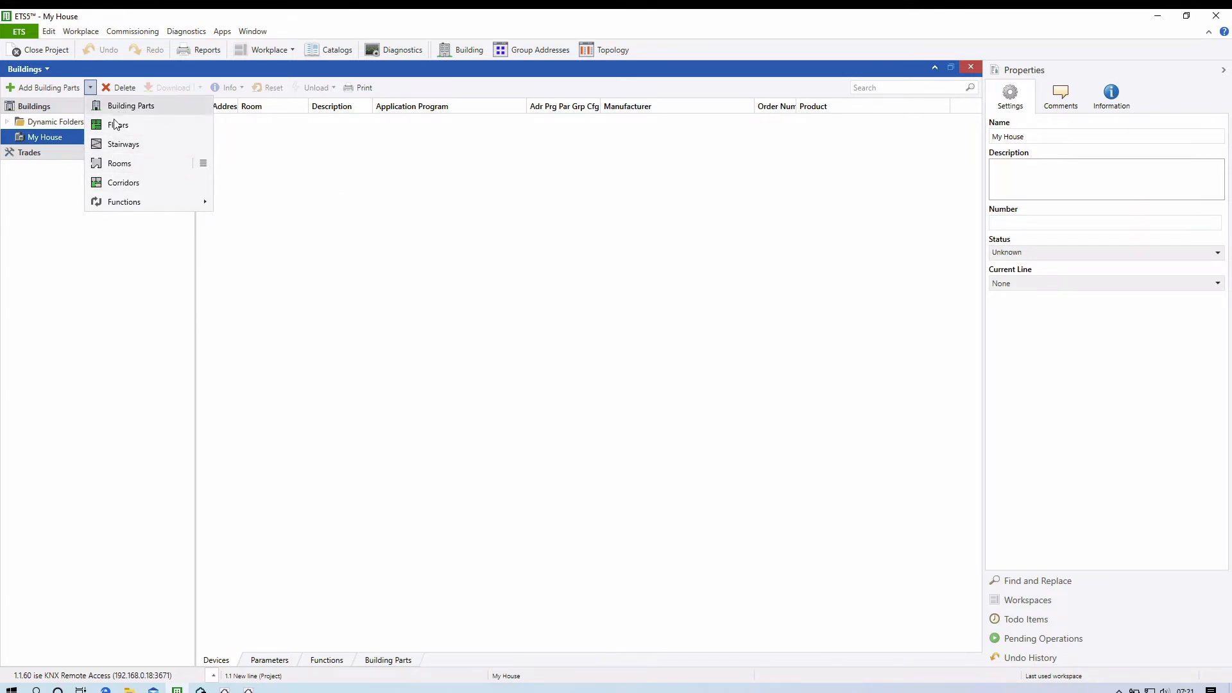
click(203, 163)
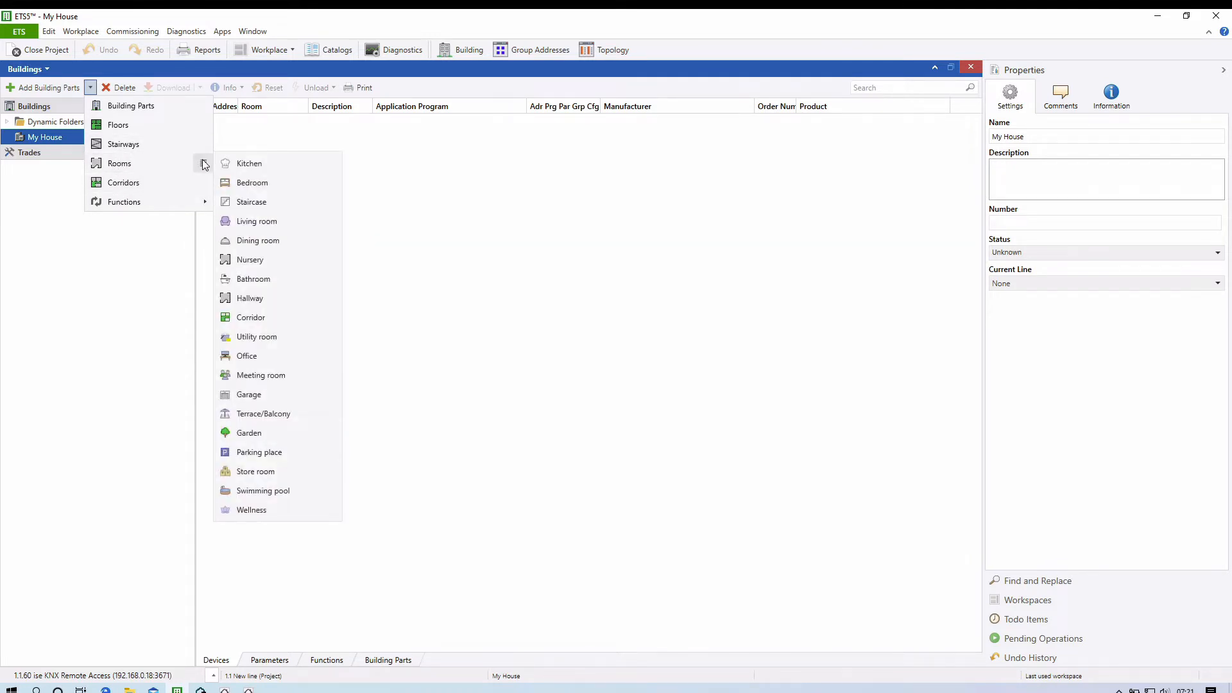
click(249, 164)
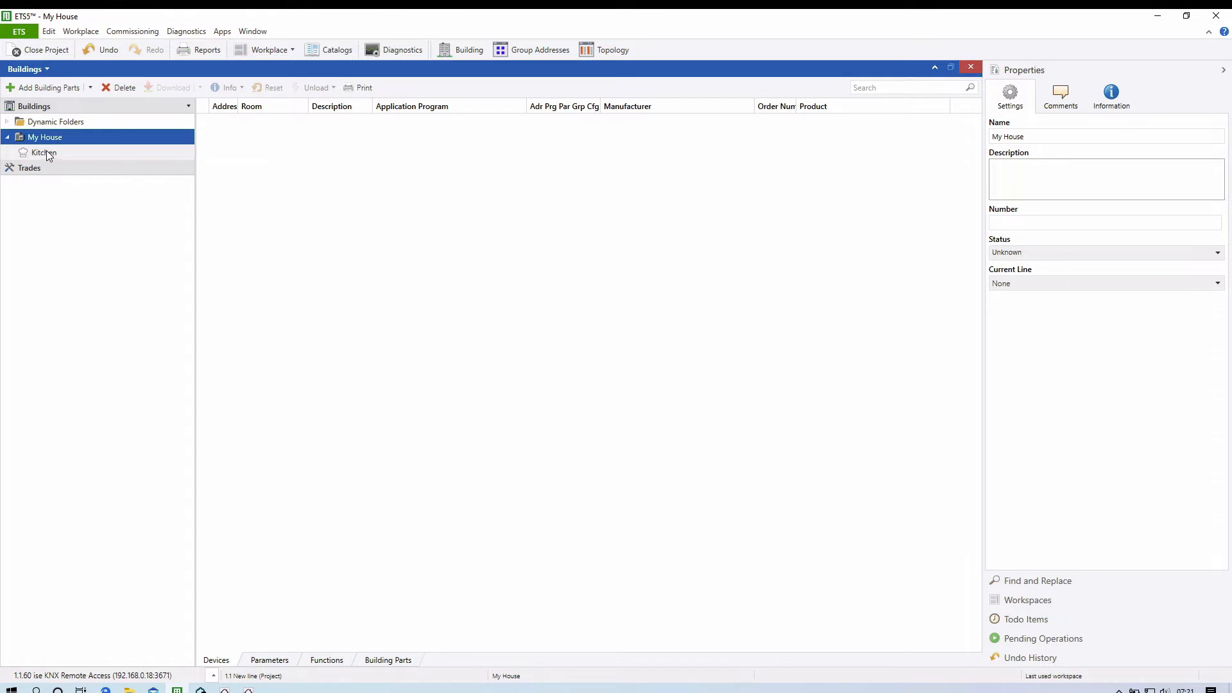
Set up two additional rooms for the My House building, named Lounge and Bedroom
click(90, 88)
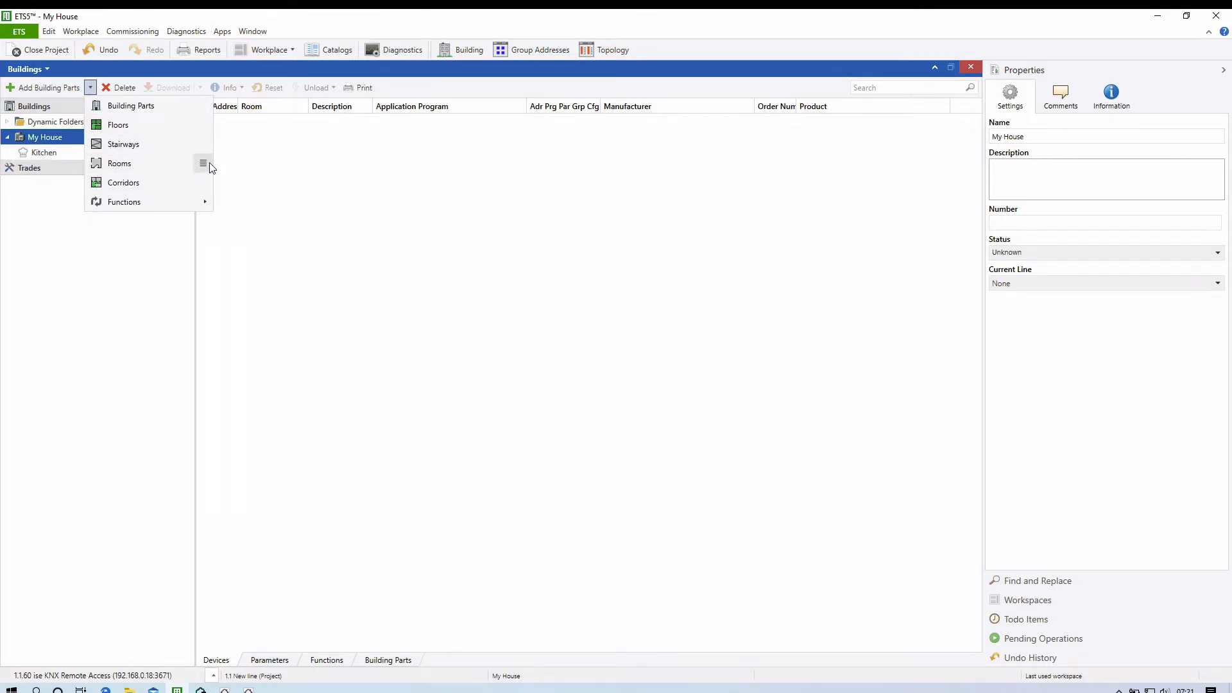
mouse_move(202, 163)
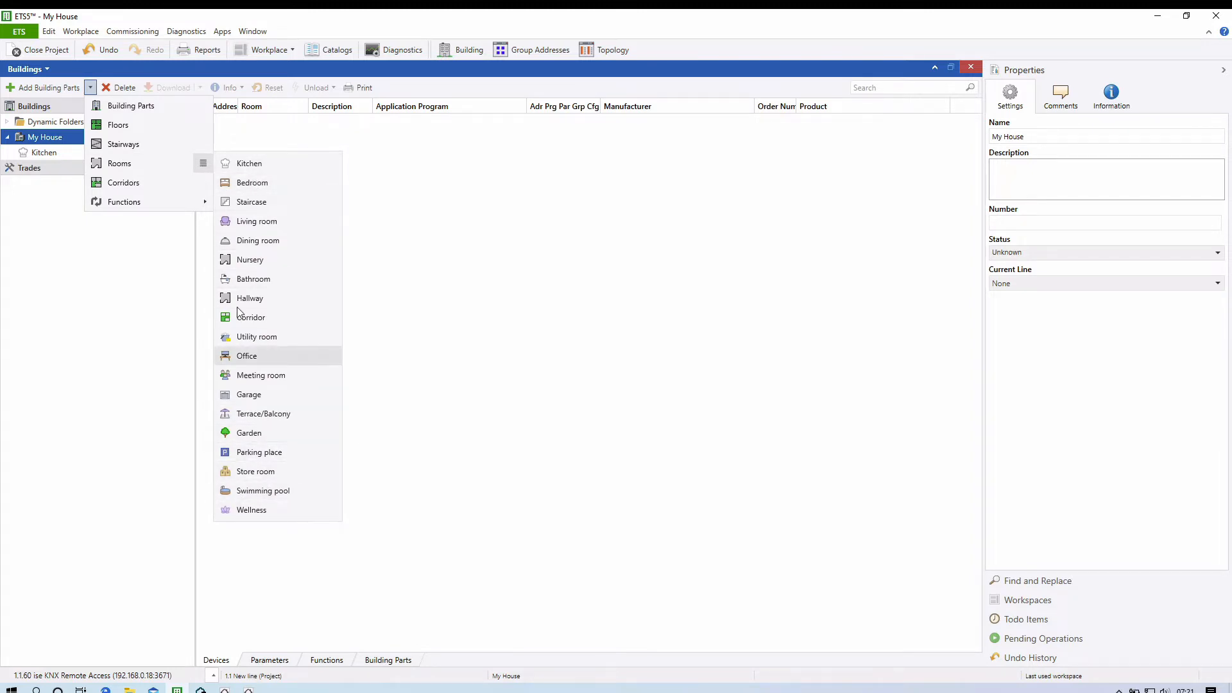
click(119, 163)
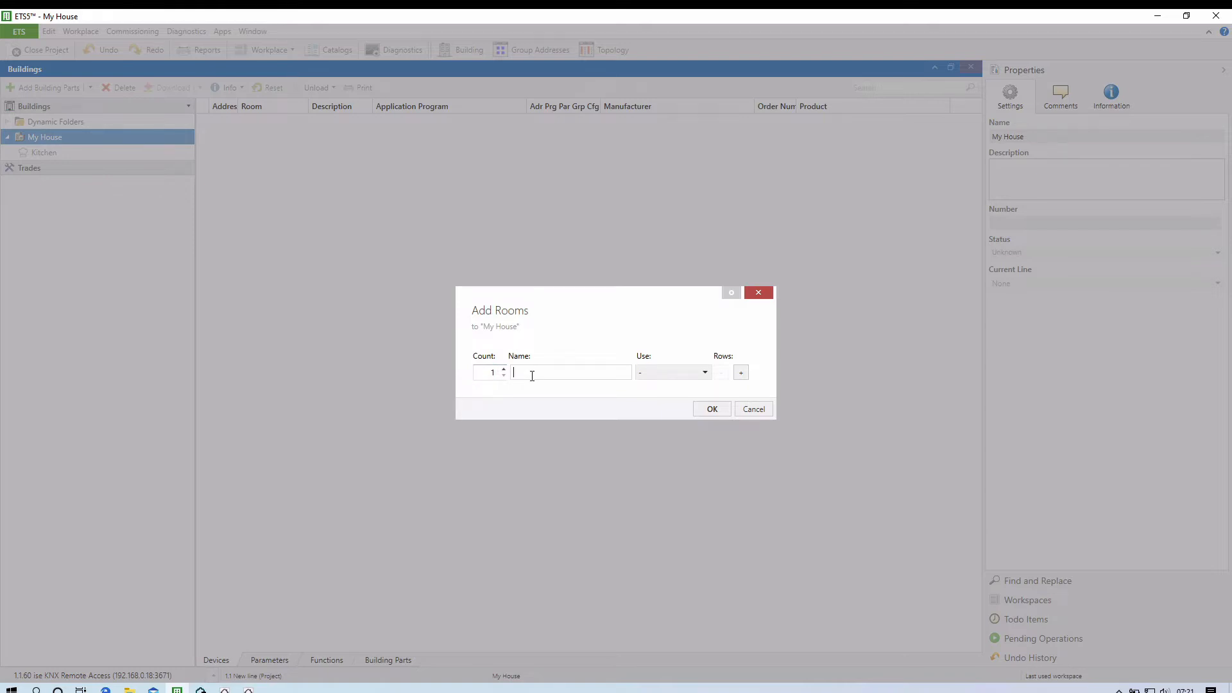
text(Lounge)
click(741, 372)
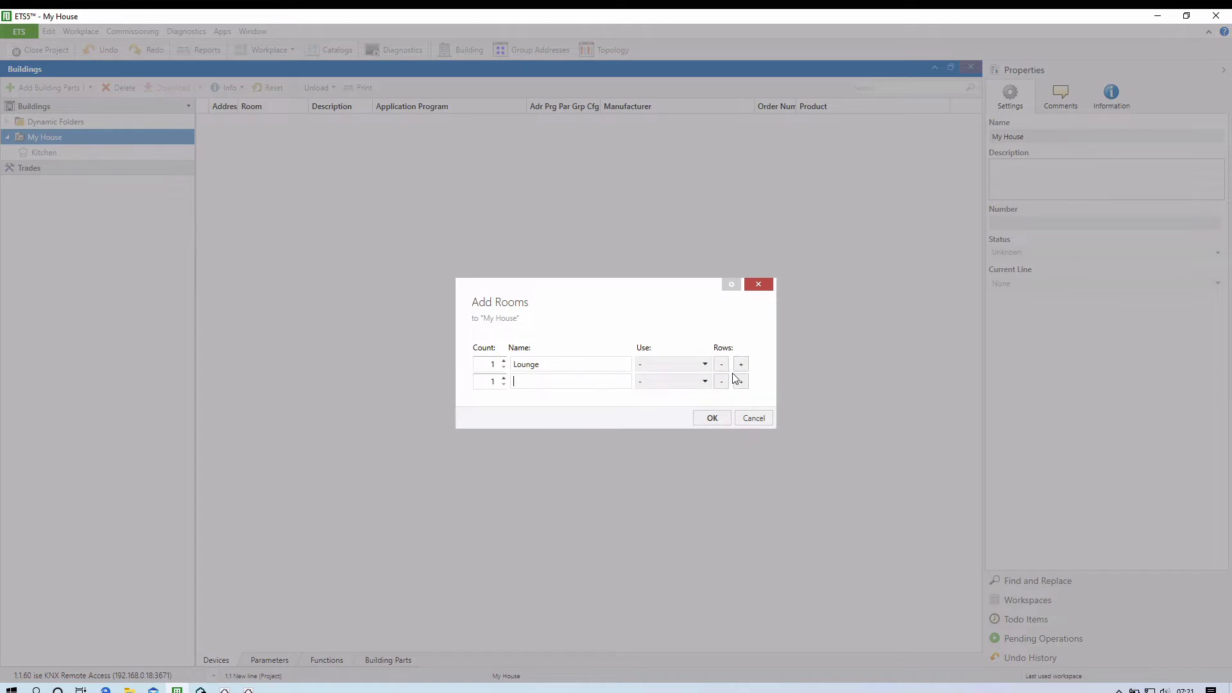
text(Bedri)
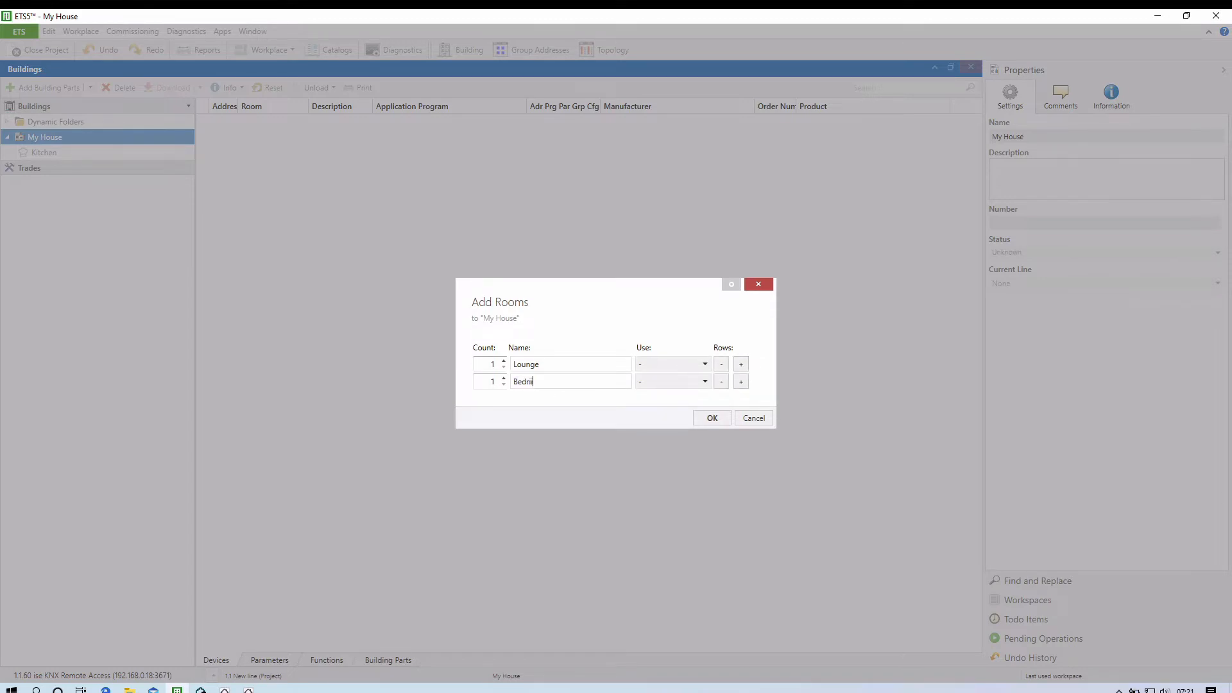
key(BackSpace)
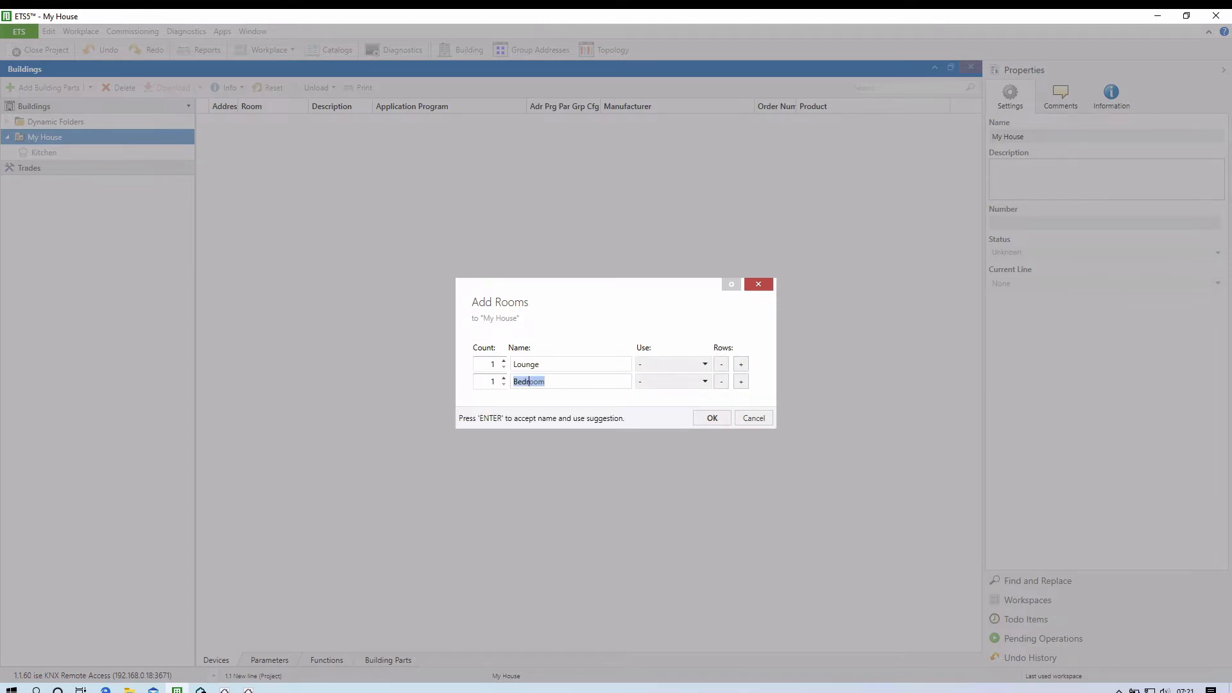
text(oom)
Set the use of Bedroom to Bedroom and of Lounge to Living room, and add both rooms
click(704, 364)
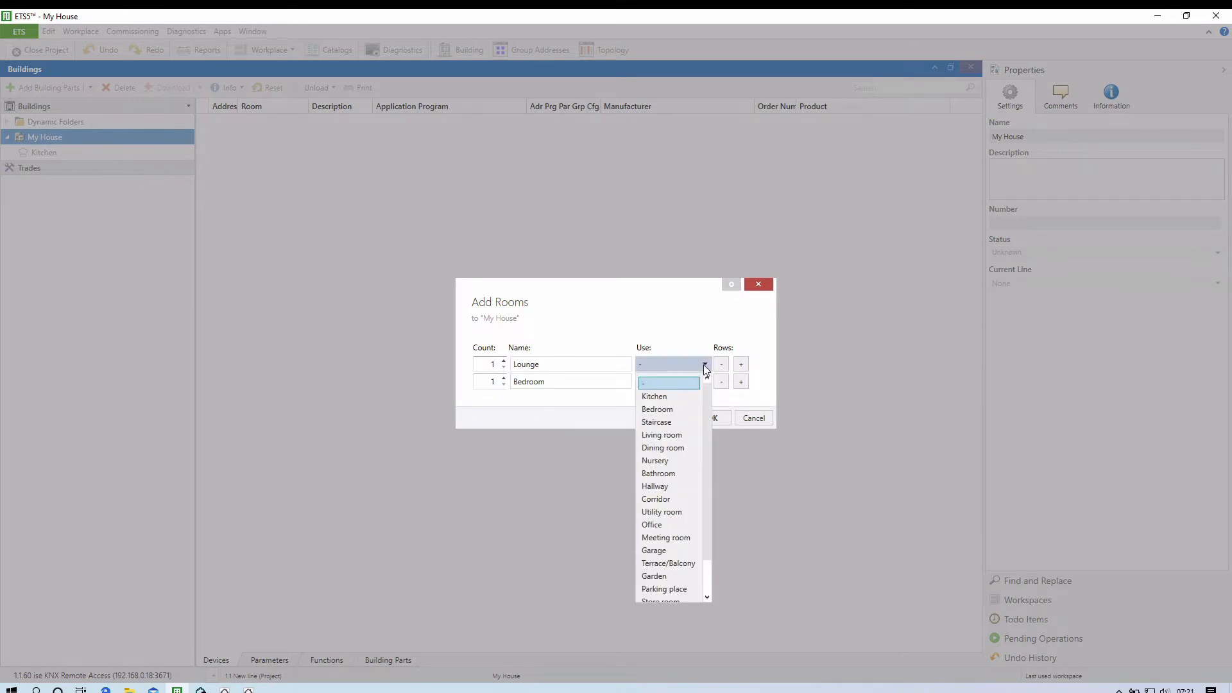
click(553, 406)
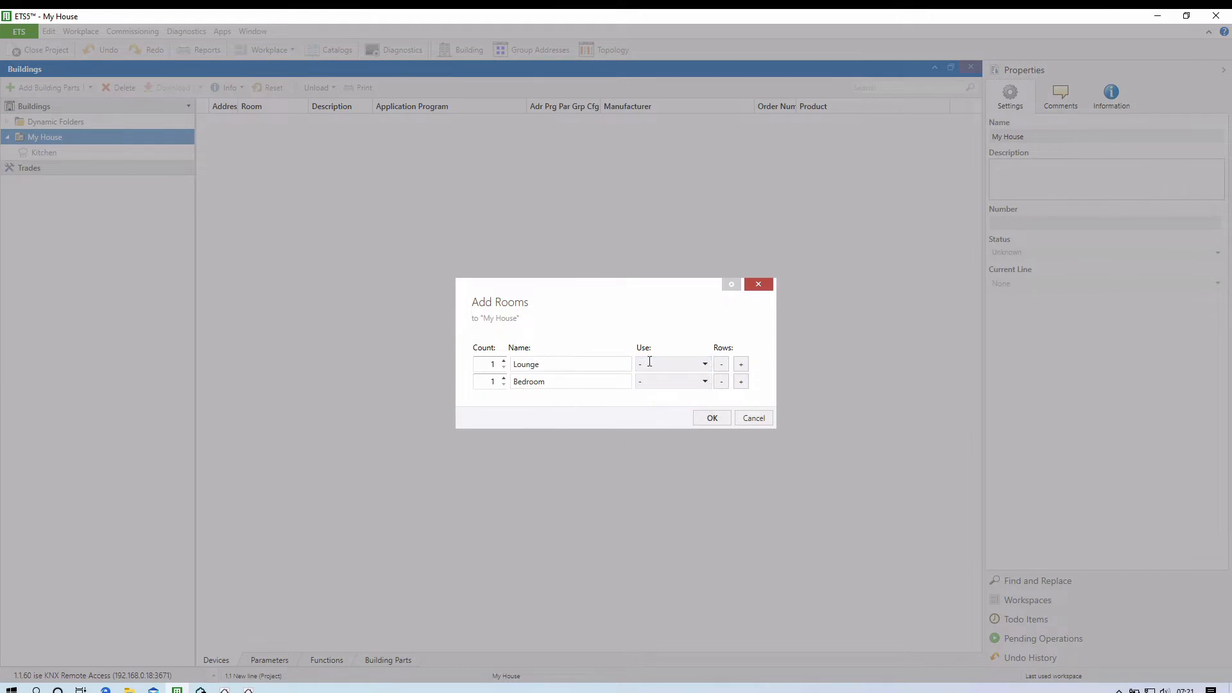
click(706, 364)
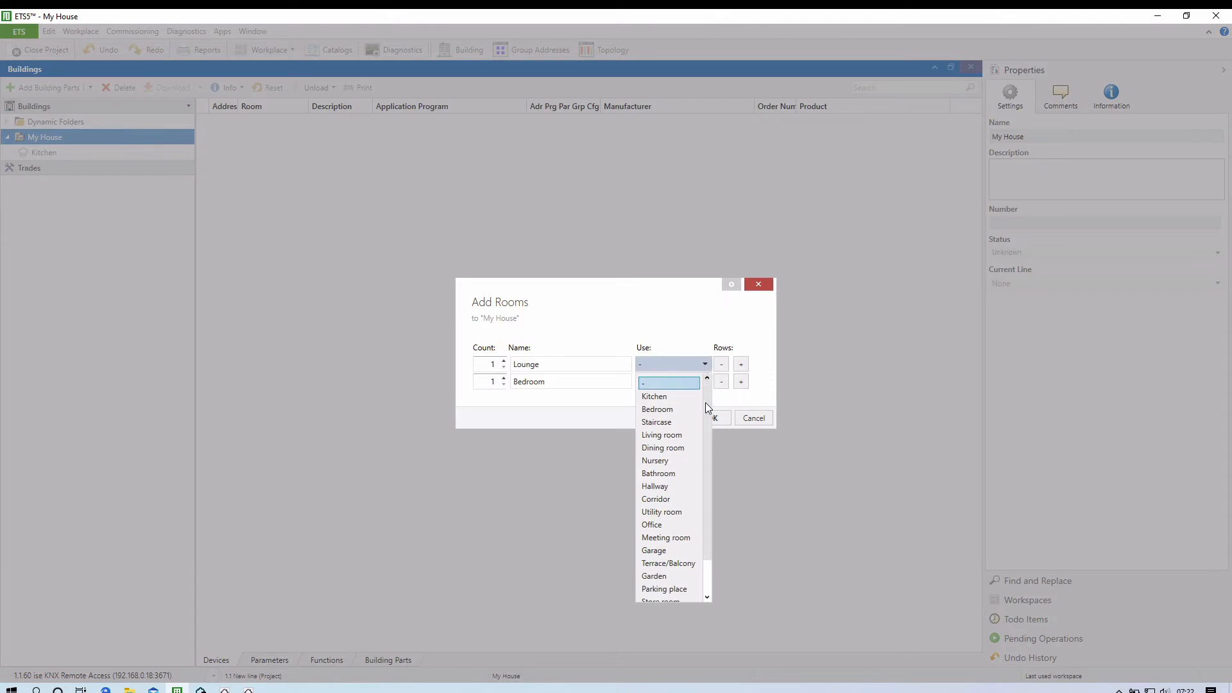
click(530, 384)
click(705, 381)
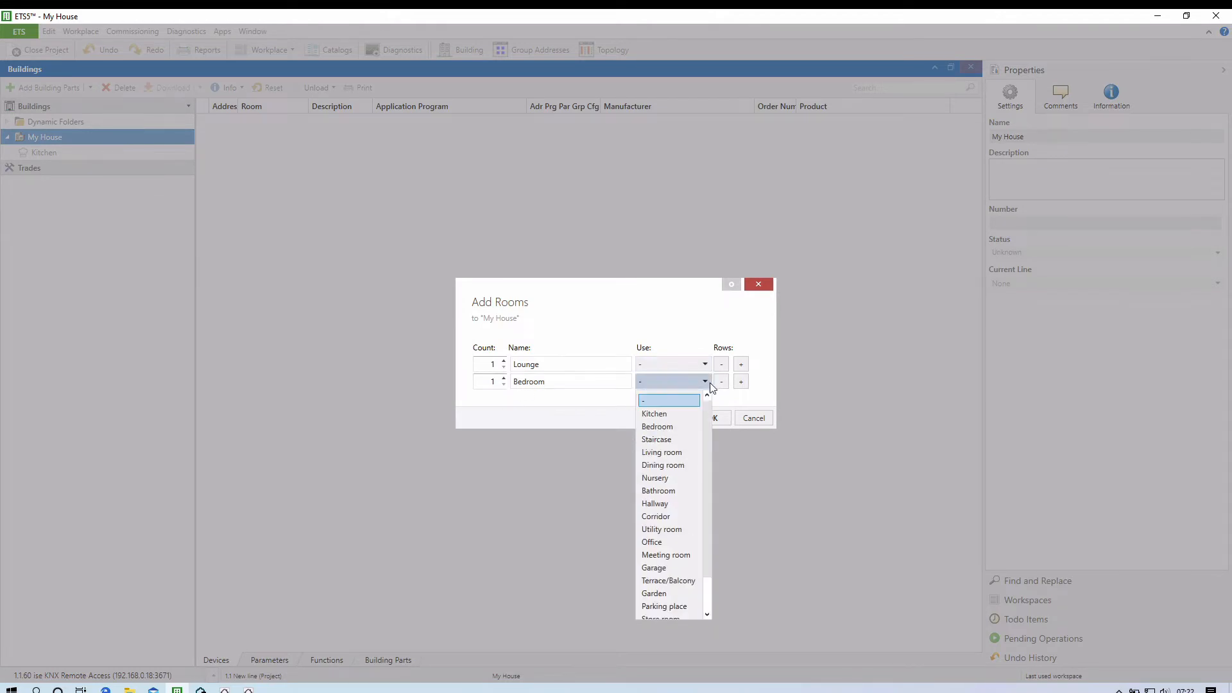
click(672, 430)
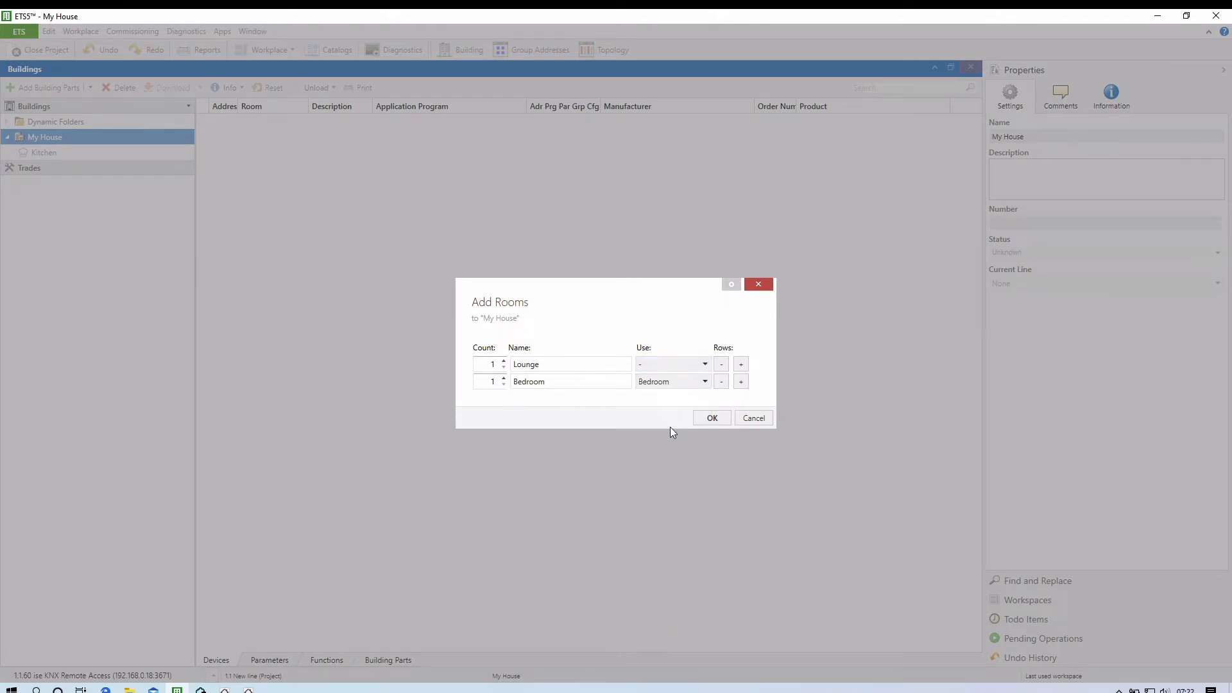
click(704, 364)
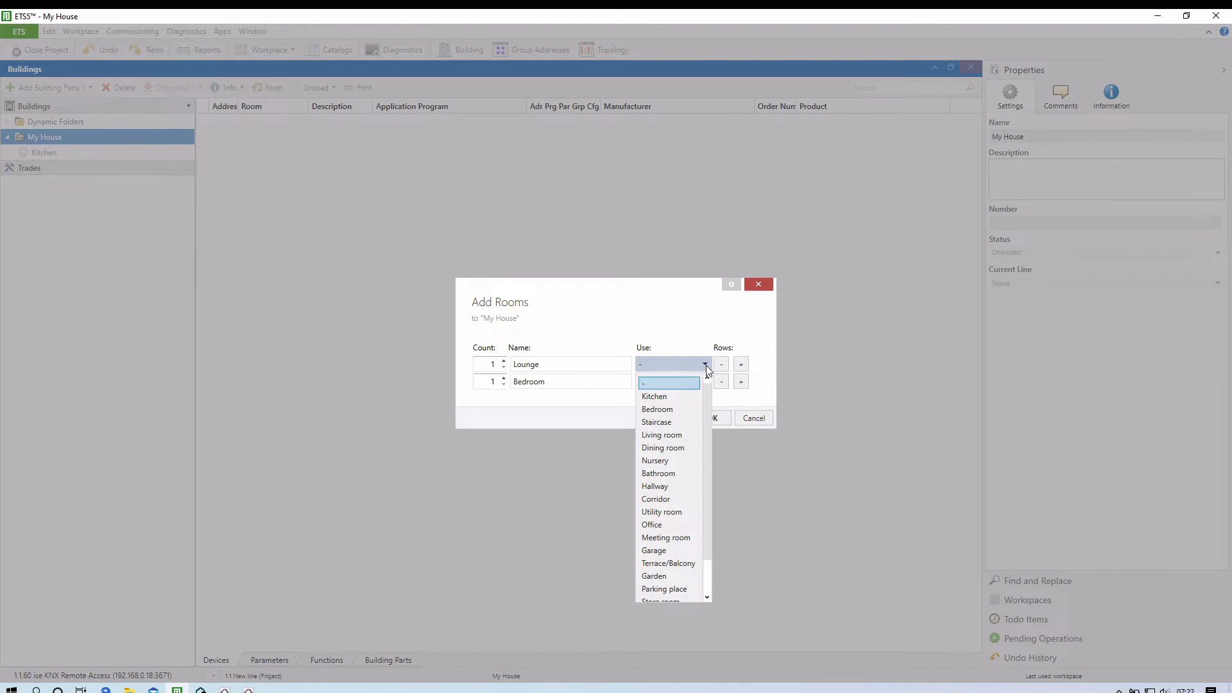
click(663, 437)
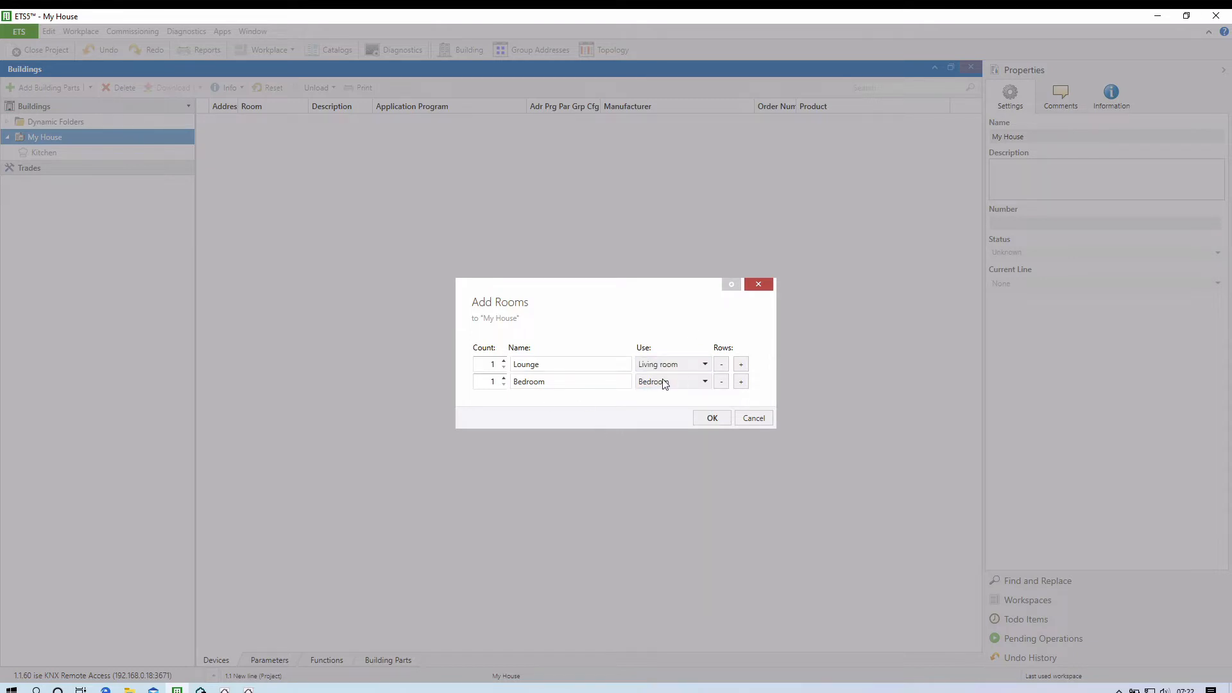
click(700, 421)
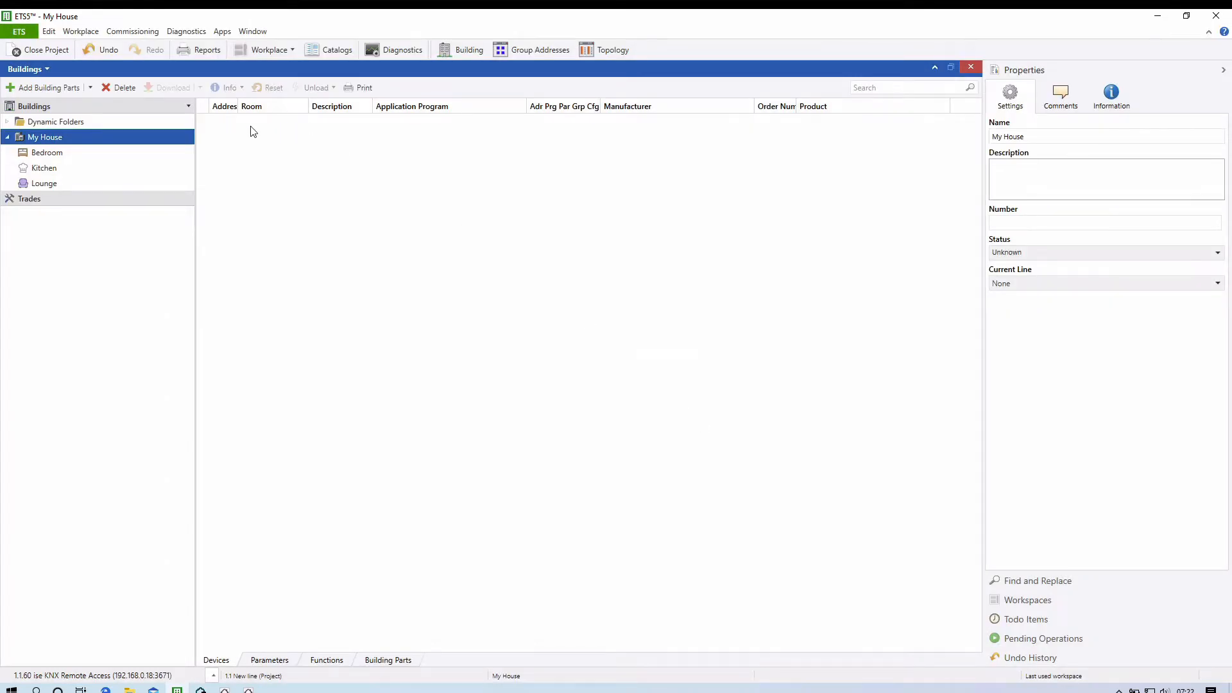
Open the product catalog for the Kitchen room and look through its list of manufacturers
click(45, 168)
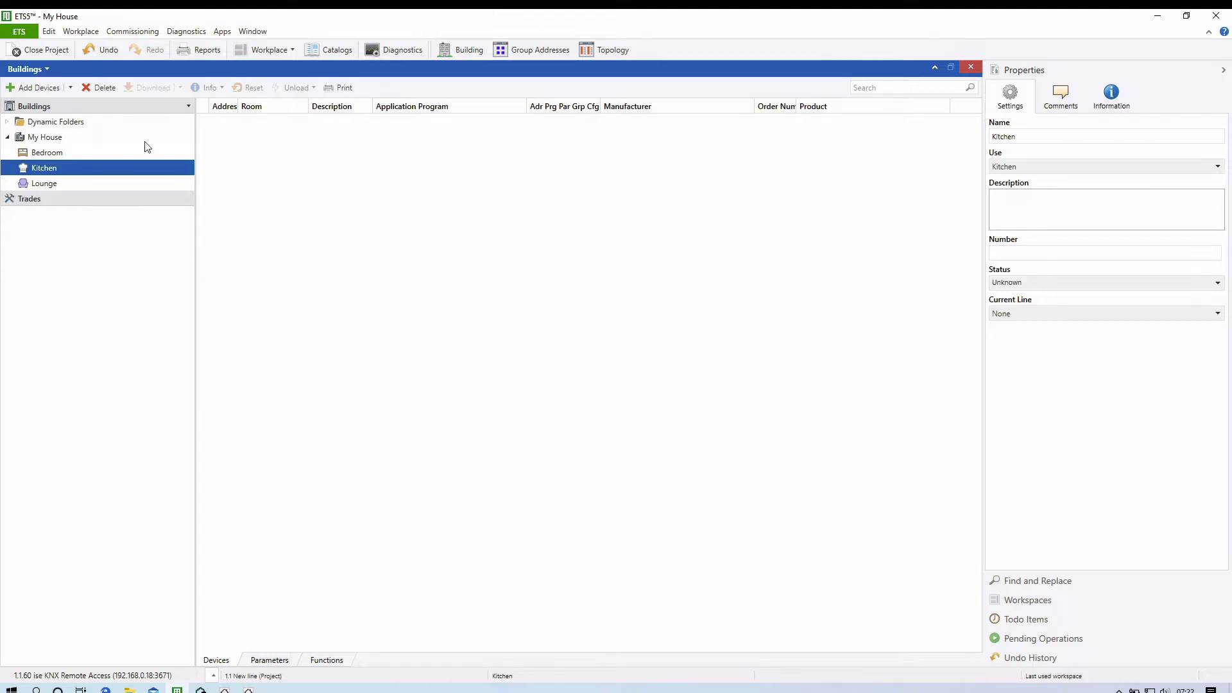
click(315, 51)
click(315, 52)
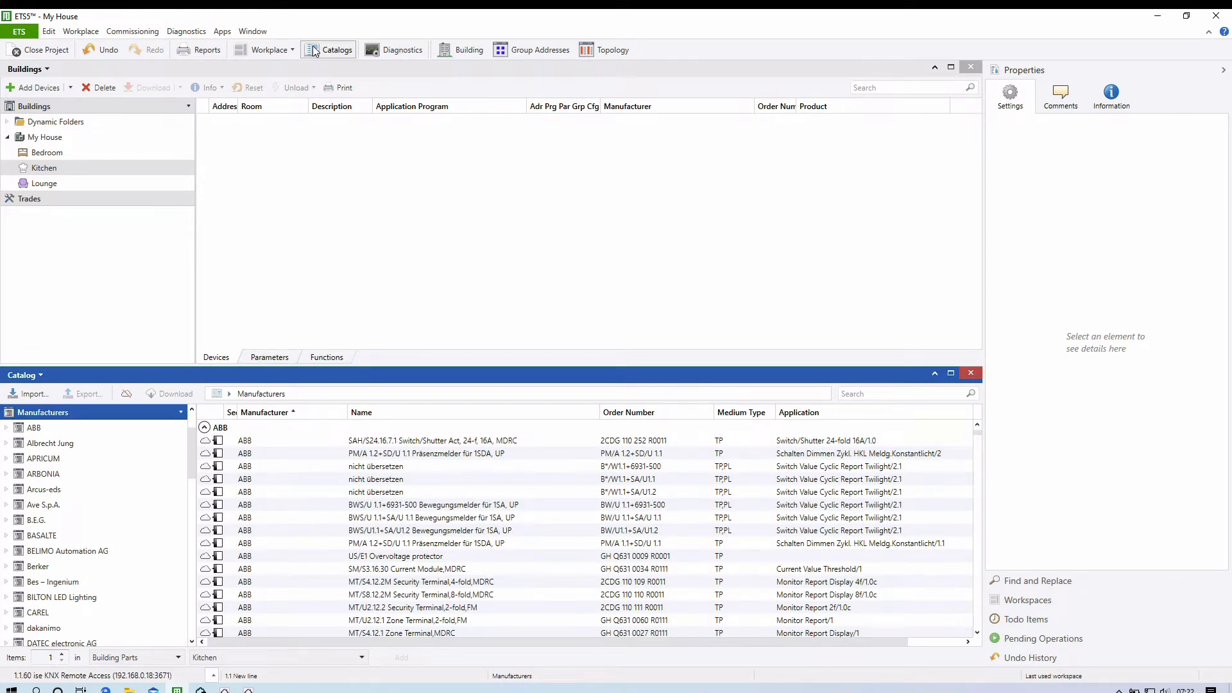
scroll(101, 546, down, 15)
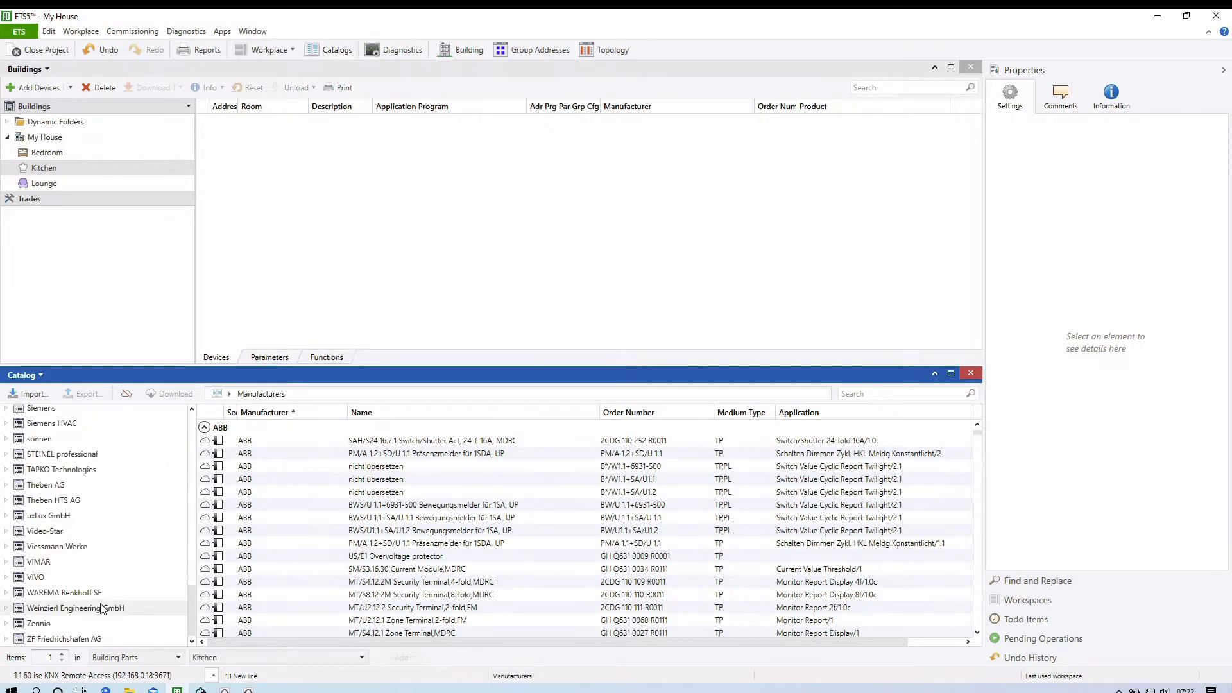
scroll(102, 608, up, 15)
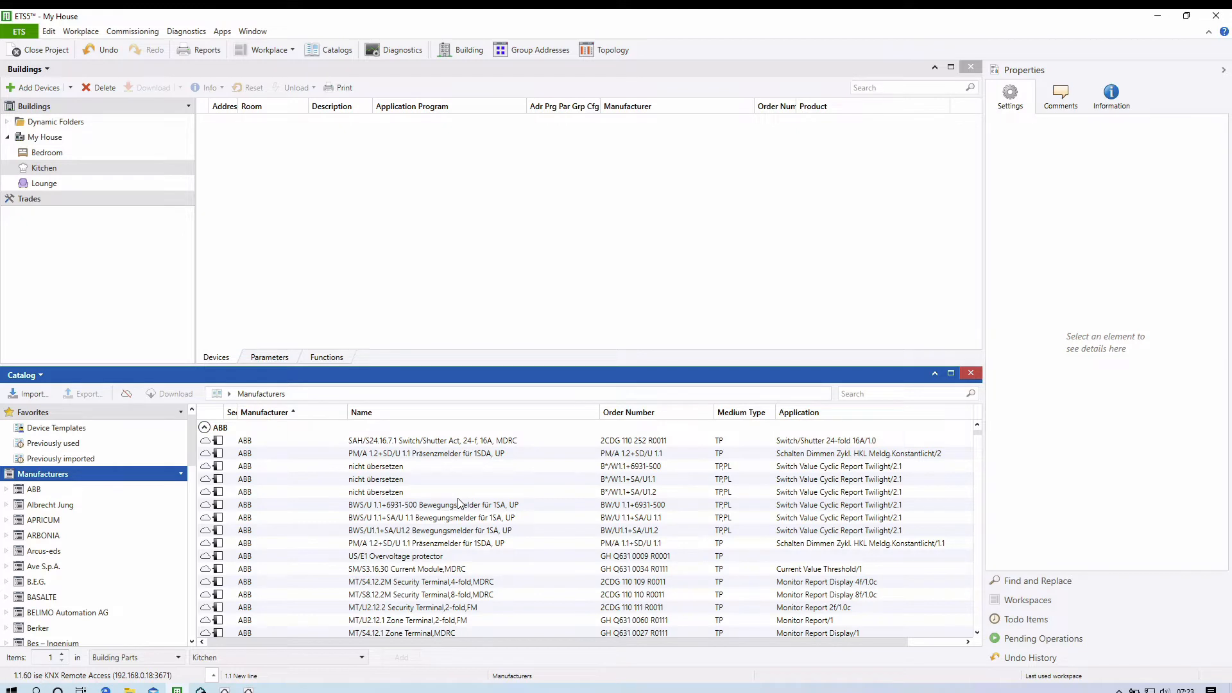
Search the catalog for 5131 and add the GIRA Push button sensor 3 comfort 1-gang to the Kitchen
click(51, 167)
click(870, 396)
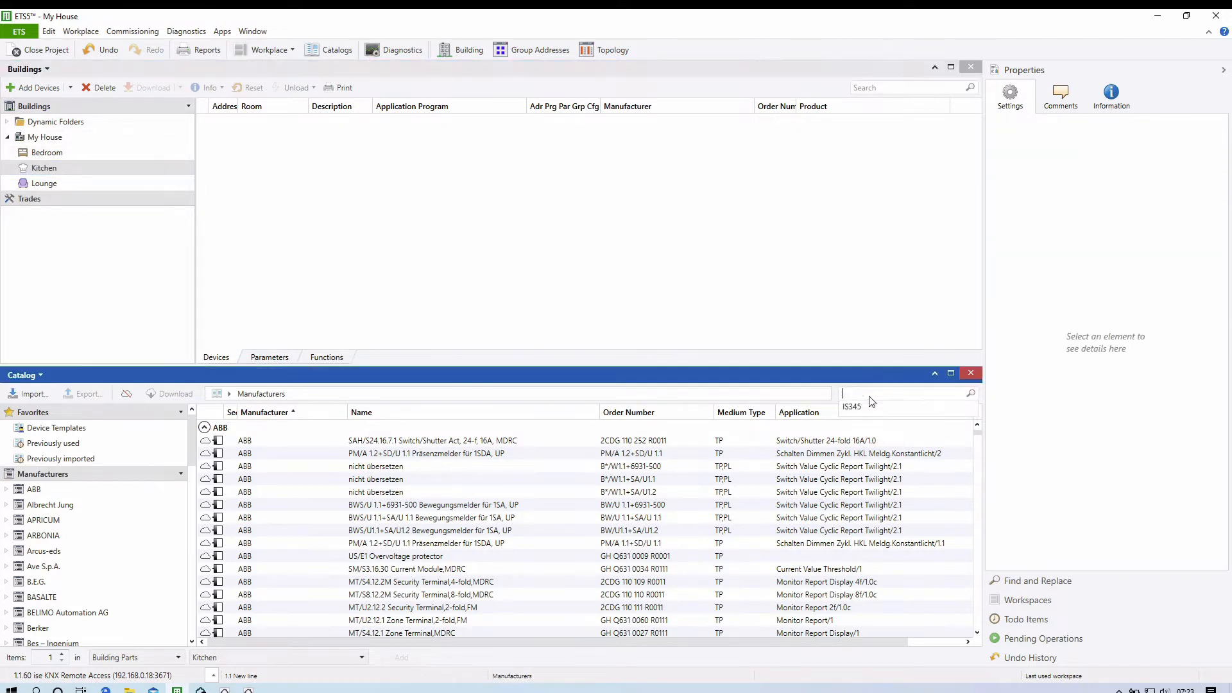
text(5131)
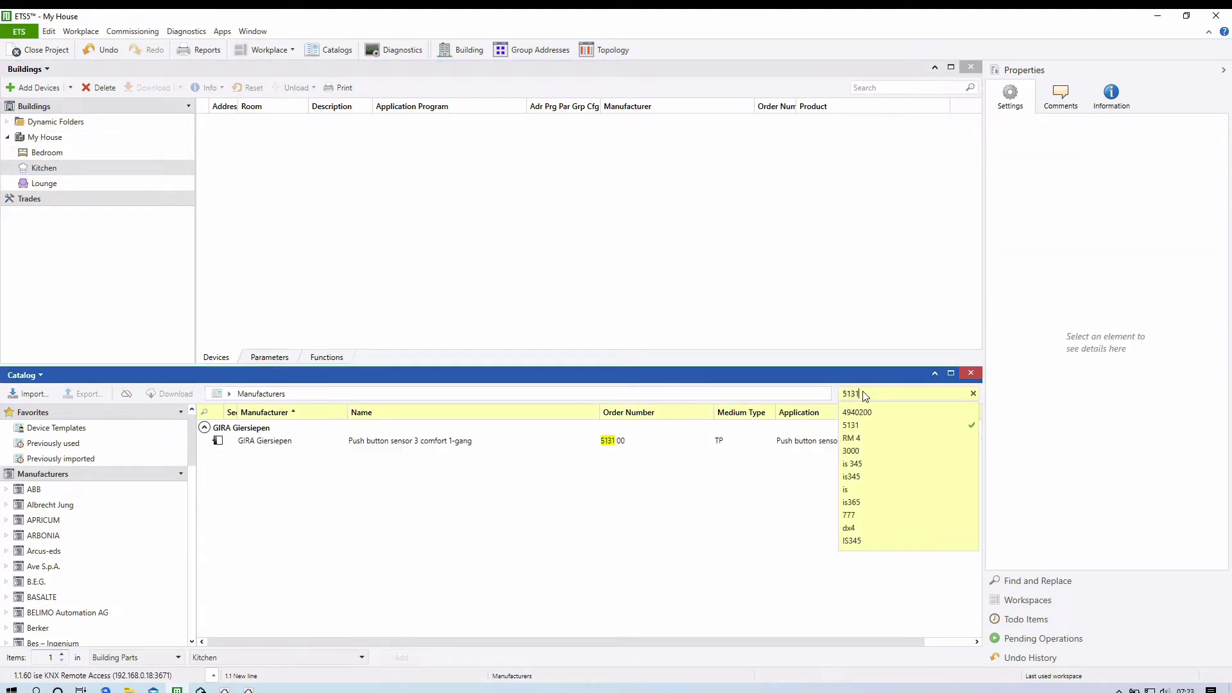
click(506, 445)
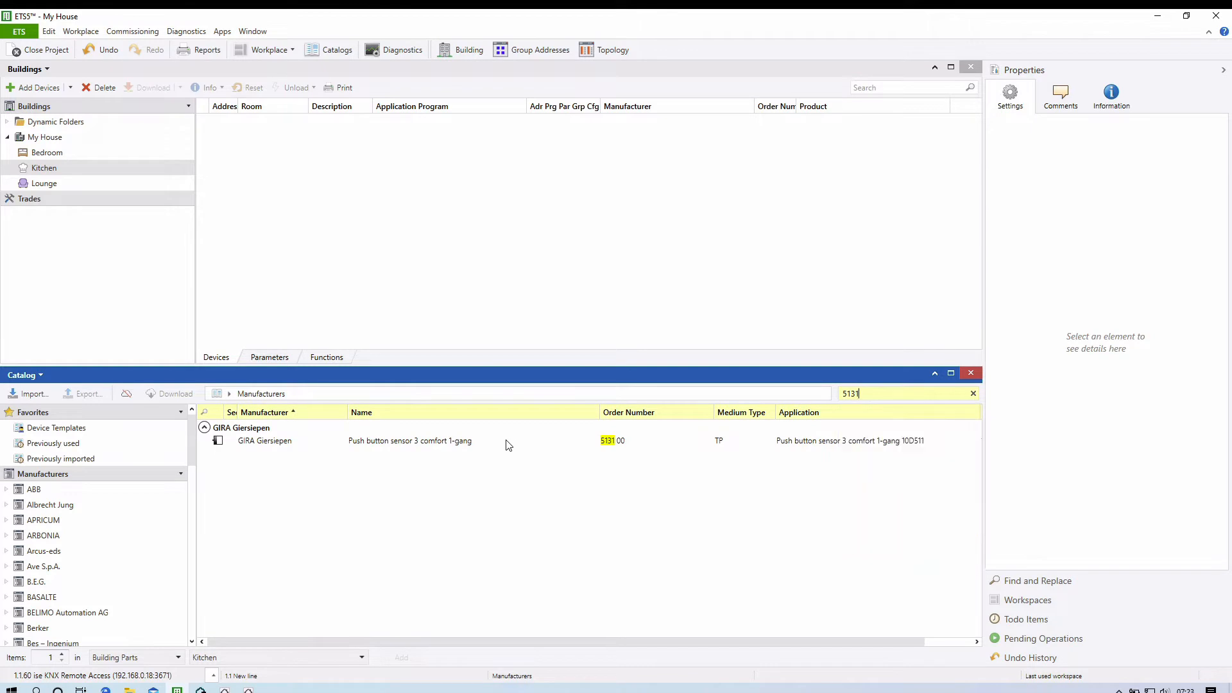
click(436, 443)
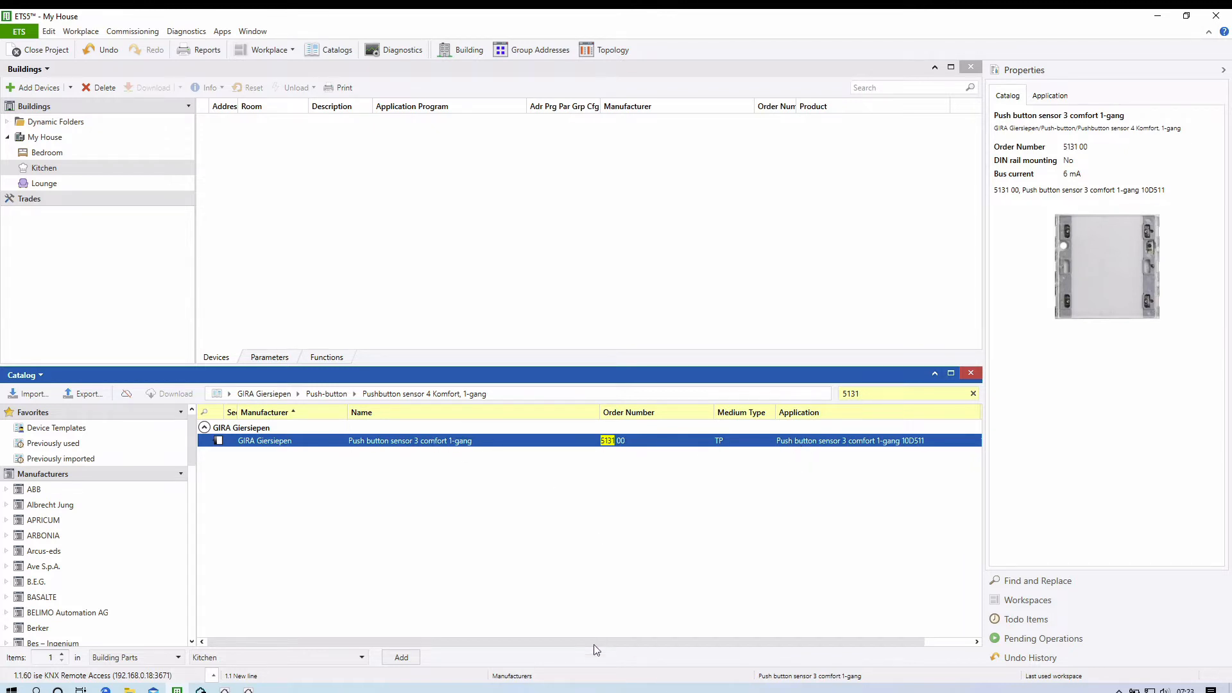
drag(506, 640, 658, 628)
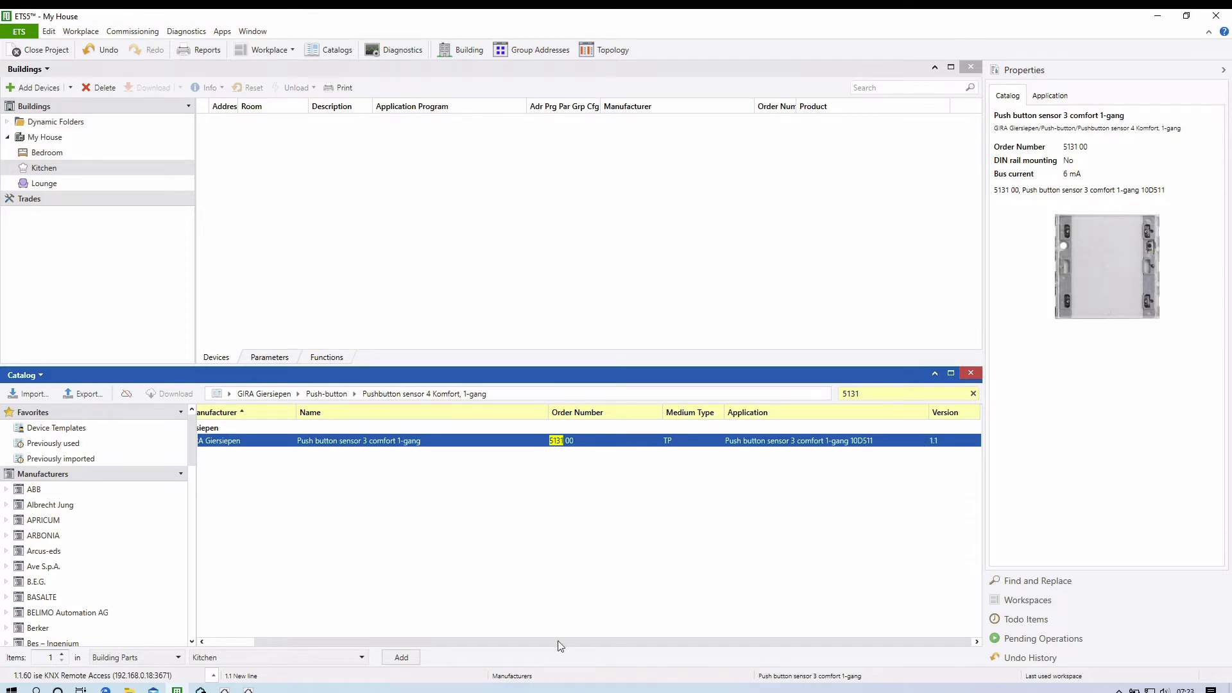
drag(544, 642, 499, 641)
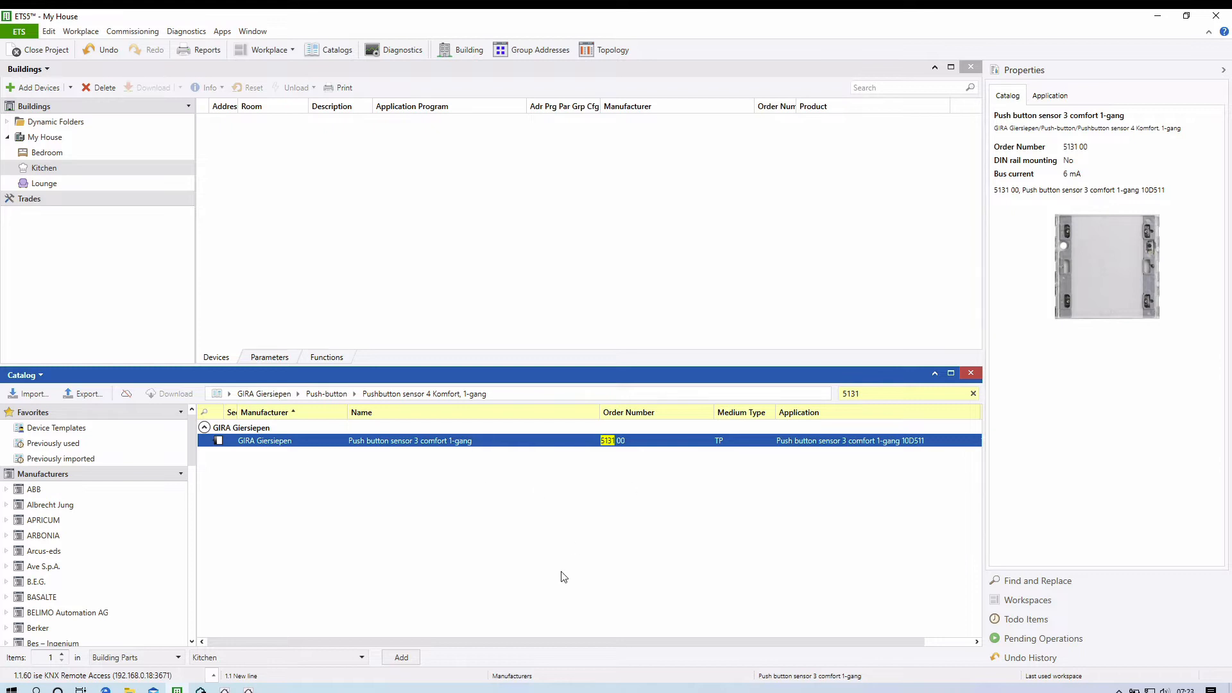
drag(504, 642, 398, 584)
drag(357, 444, 47, 168)
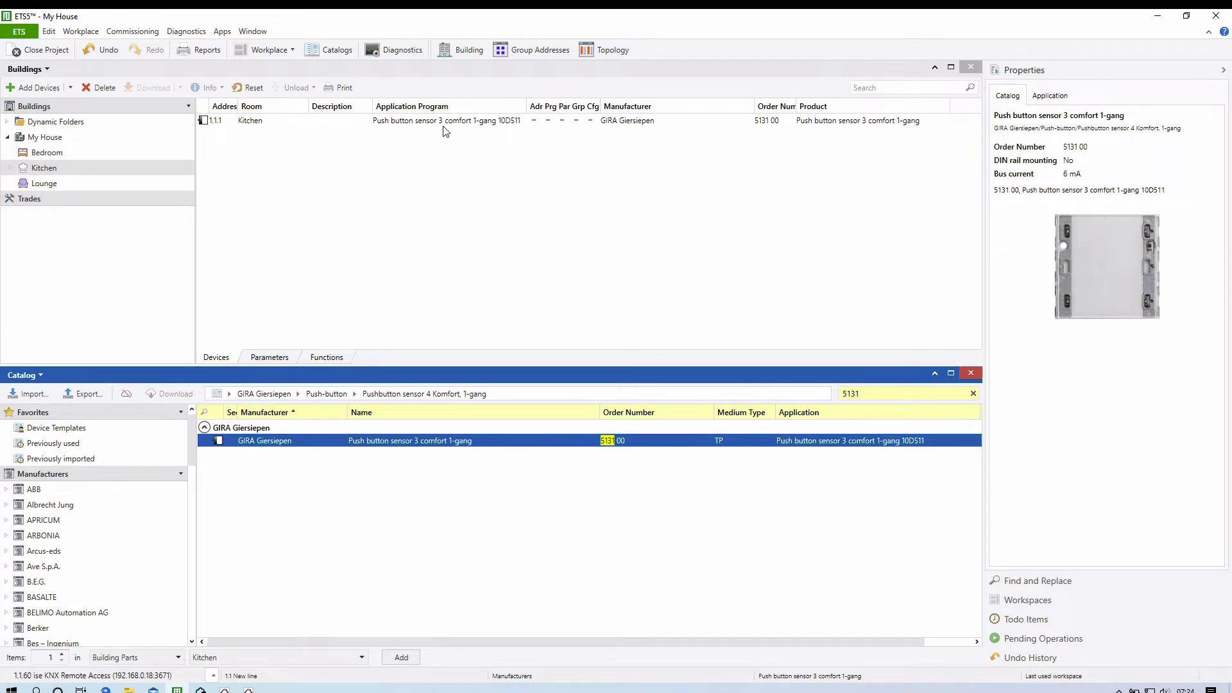
Search the catalog for 4940200 and add the Theben RM 8 T actuator to the Kitchen
click(870, 394)
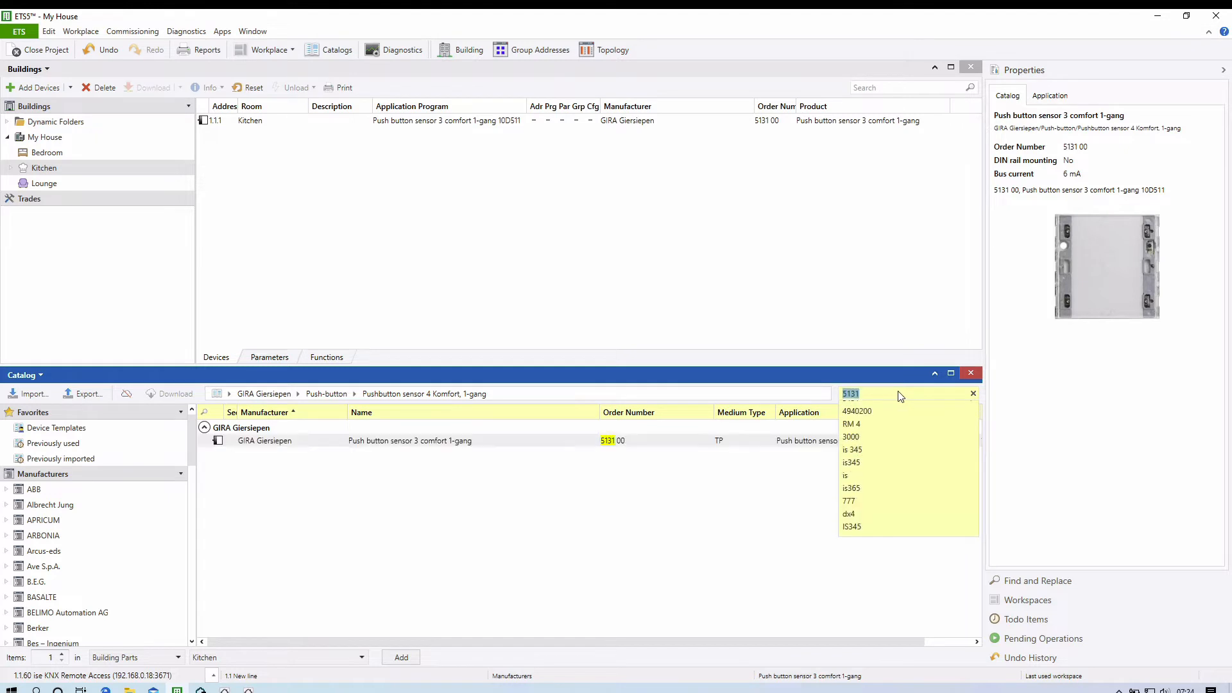
text(4940200)
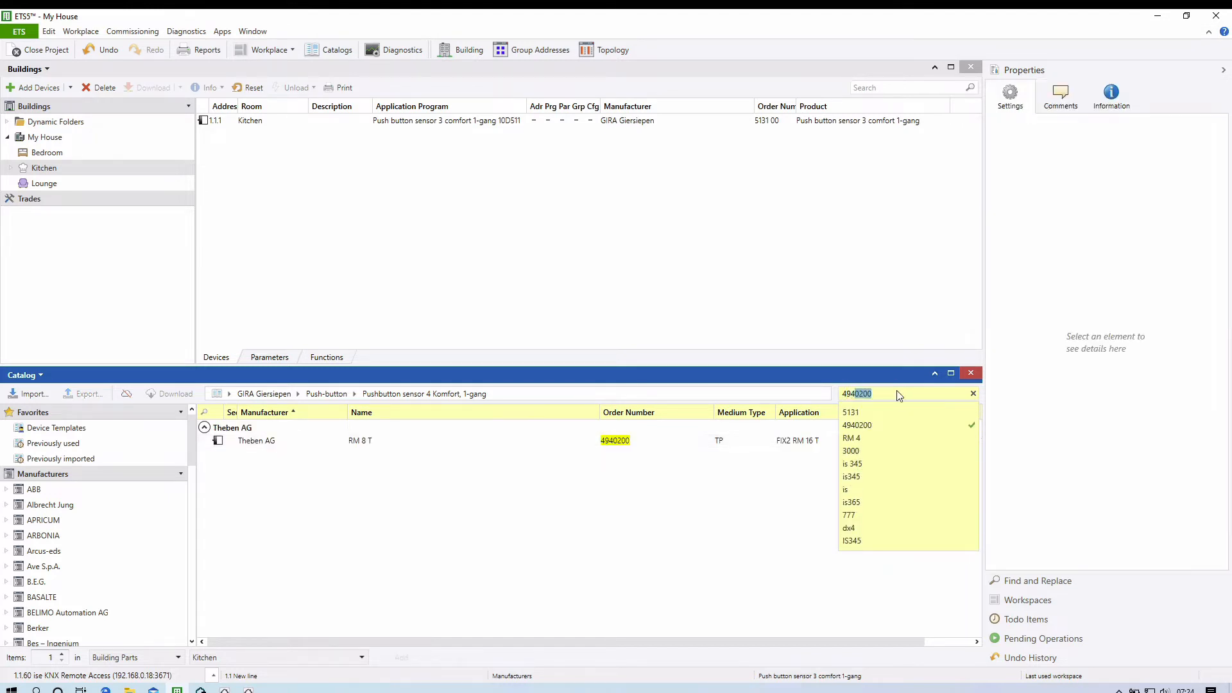
click(465, 460)
click(344, 448)
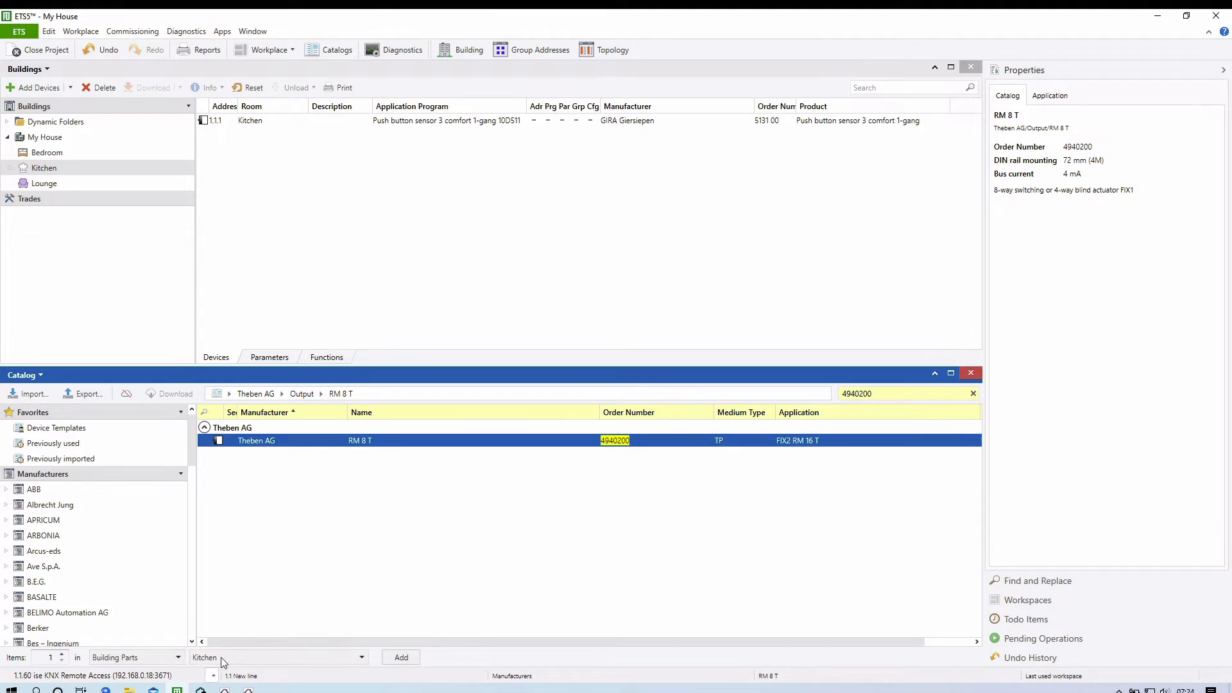
click(54, 184)
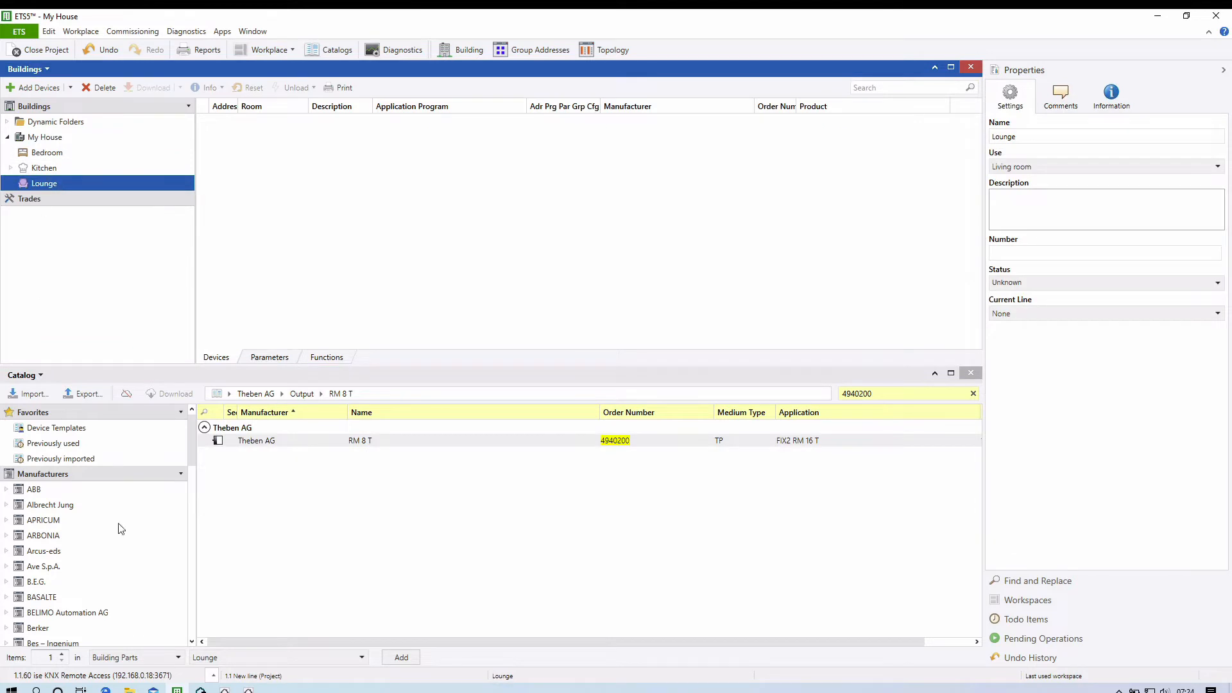
click(45, 169)
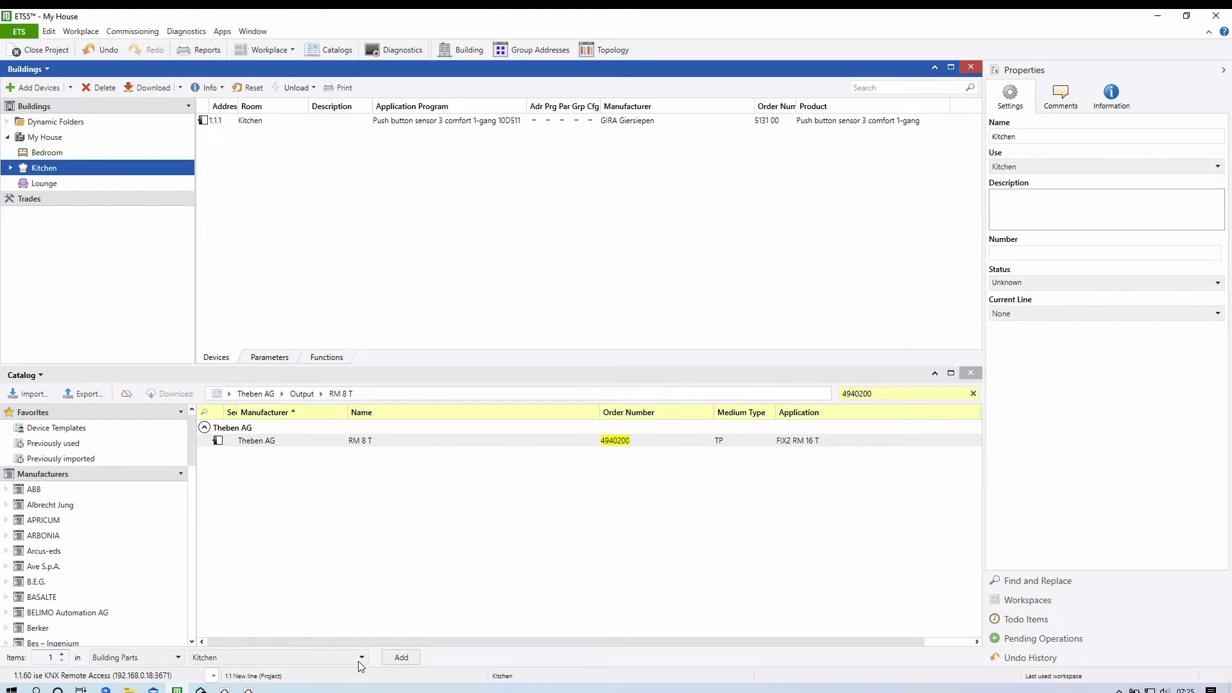
click(401, 659)
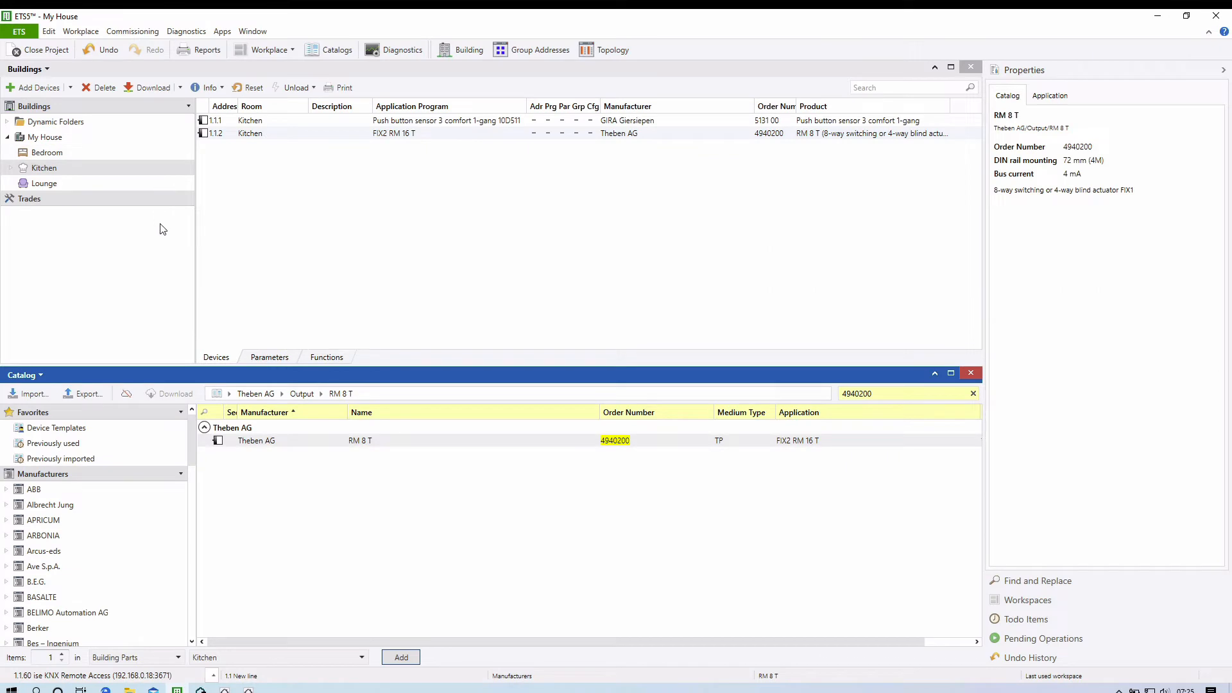
Add a second RM 8 T actuator to the Kitchen and delete that duplicate device again
click(281, 443)
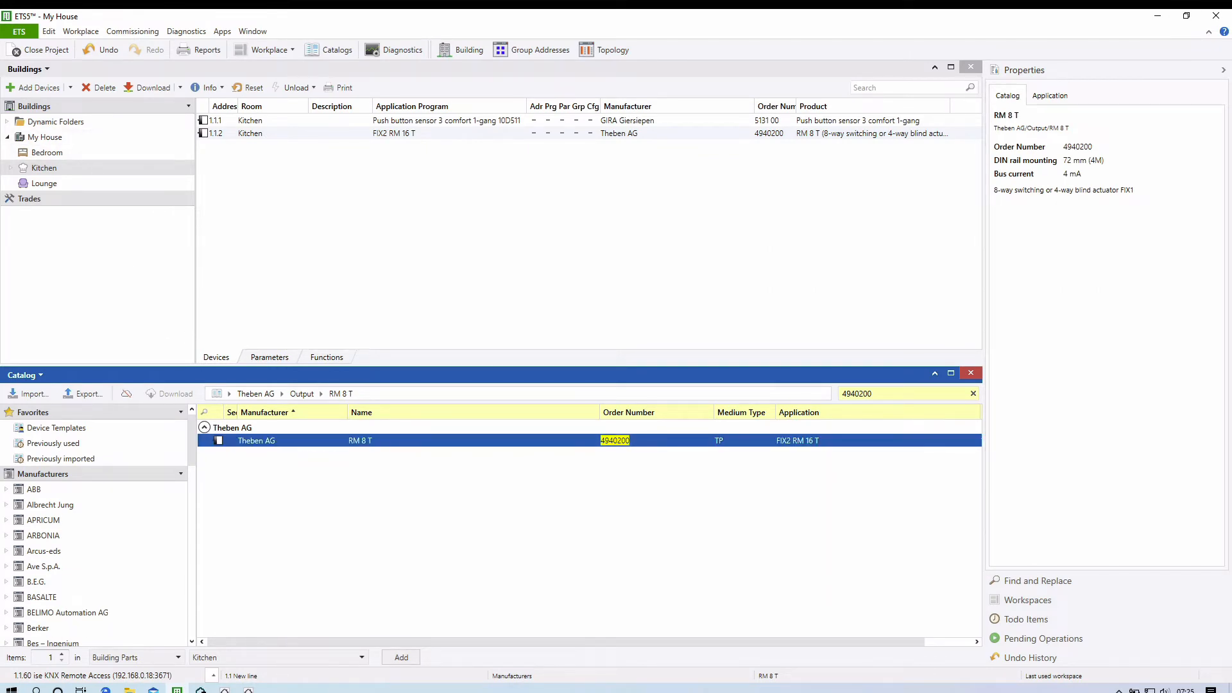
double_click(248, 444)
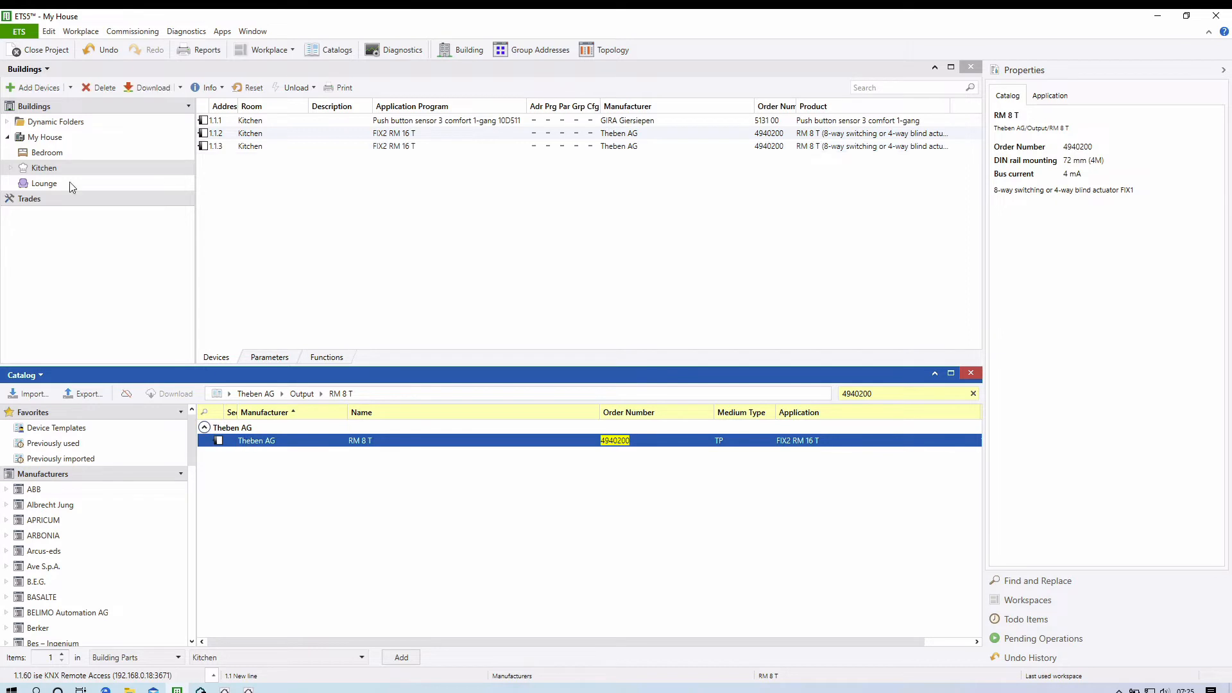
double_click(30, 169)
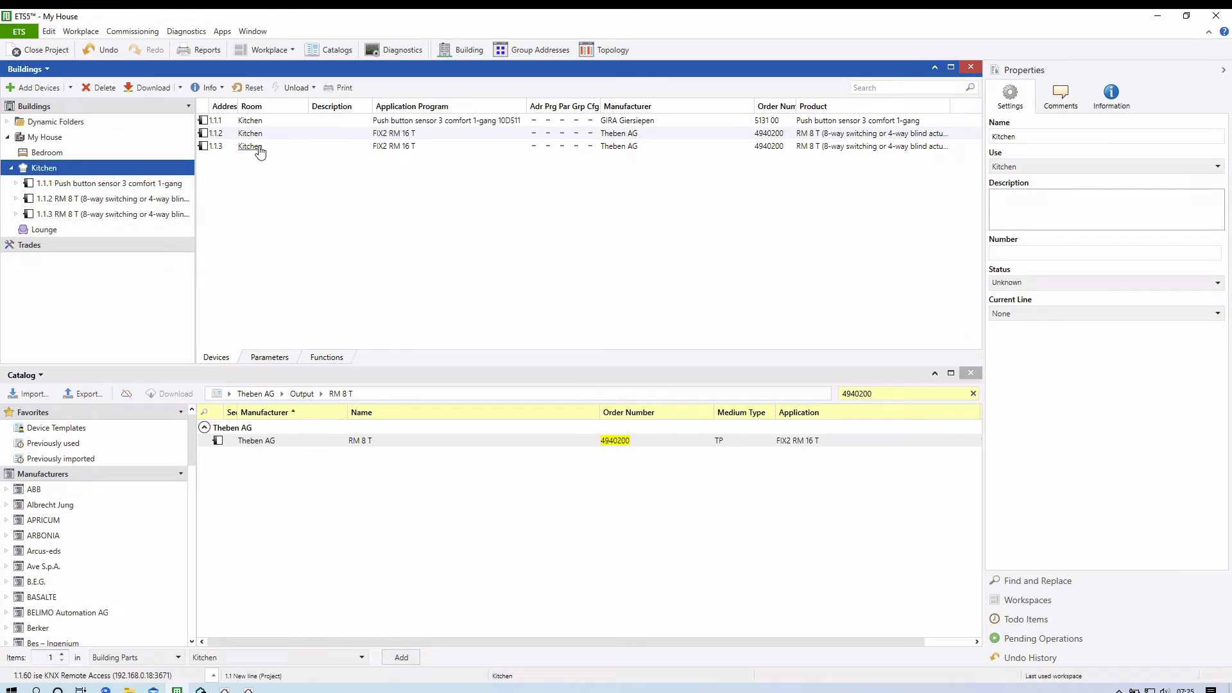
click(70, 216)
right_click(70, 216)
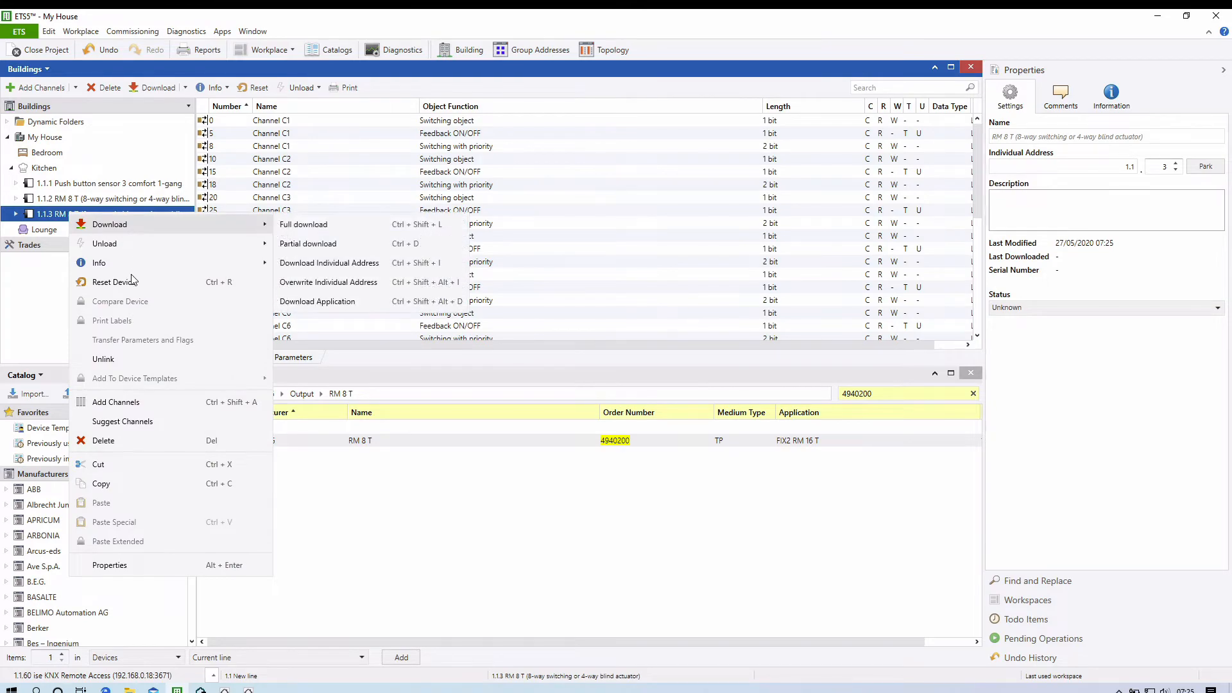
click(144, 440)
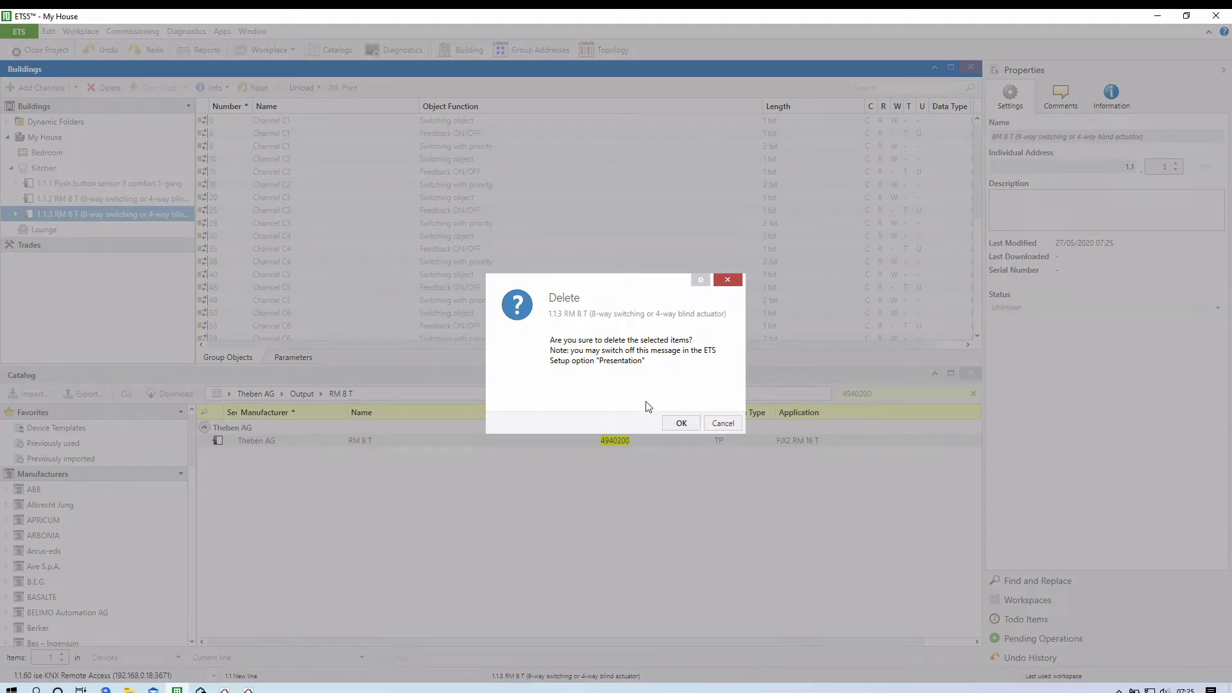
click(685, 422)
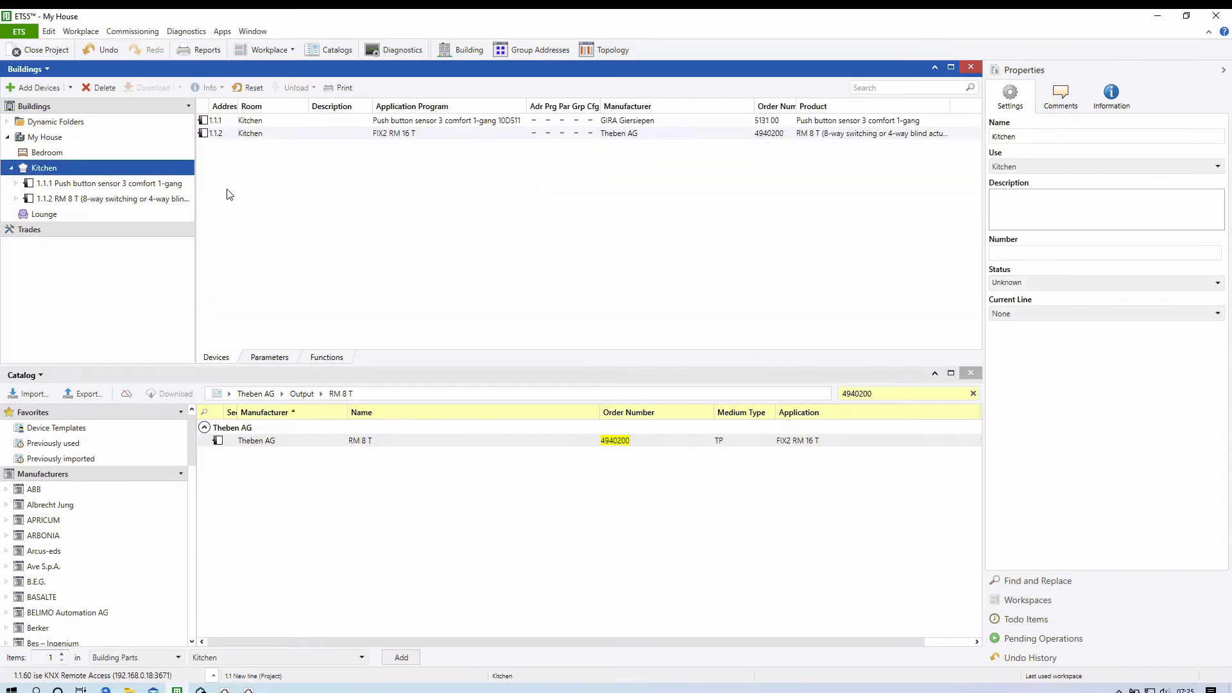
Widen the Buildings tree so the full device names fit, and list the Kitchen's devices
click(194, 208)
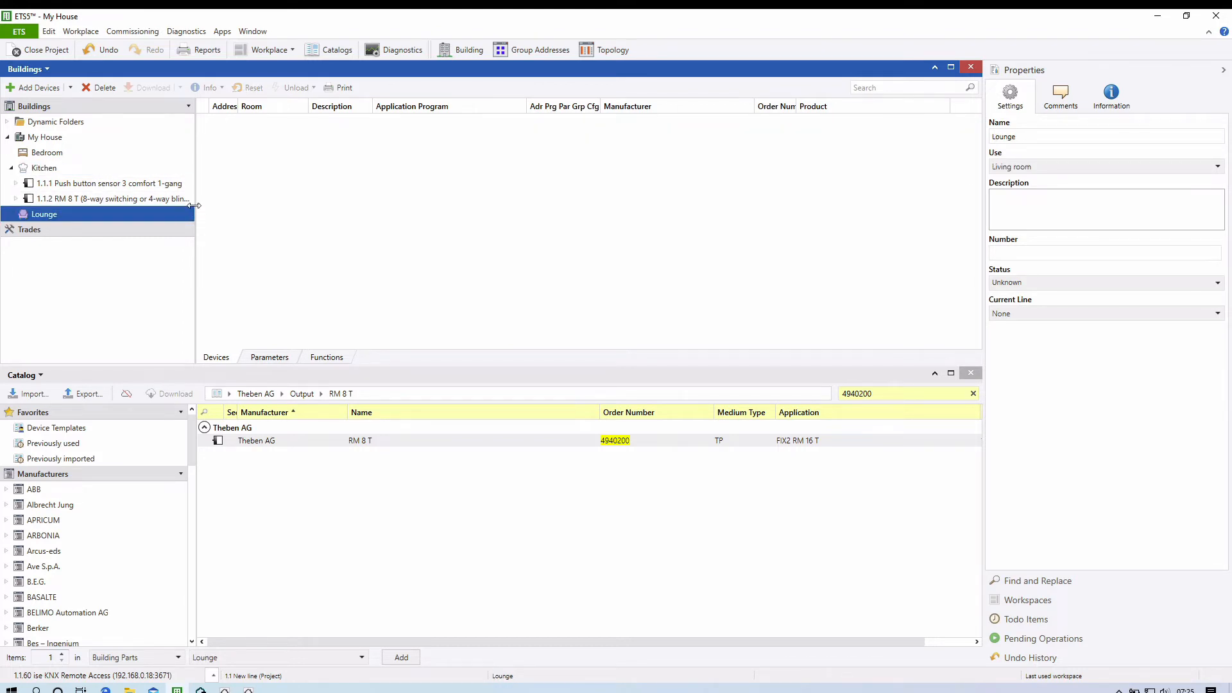
drag(196, 205, 244, 213)
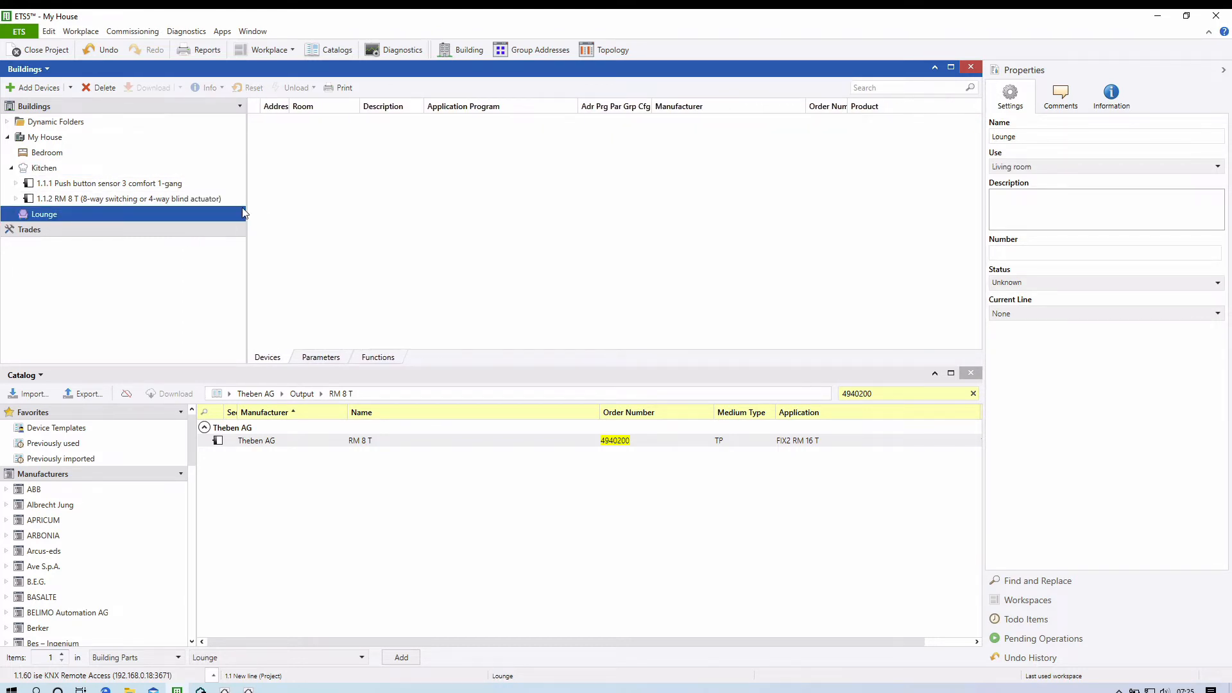
click(40, 171)
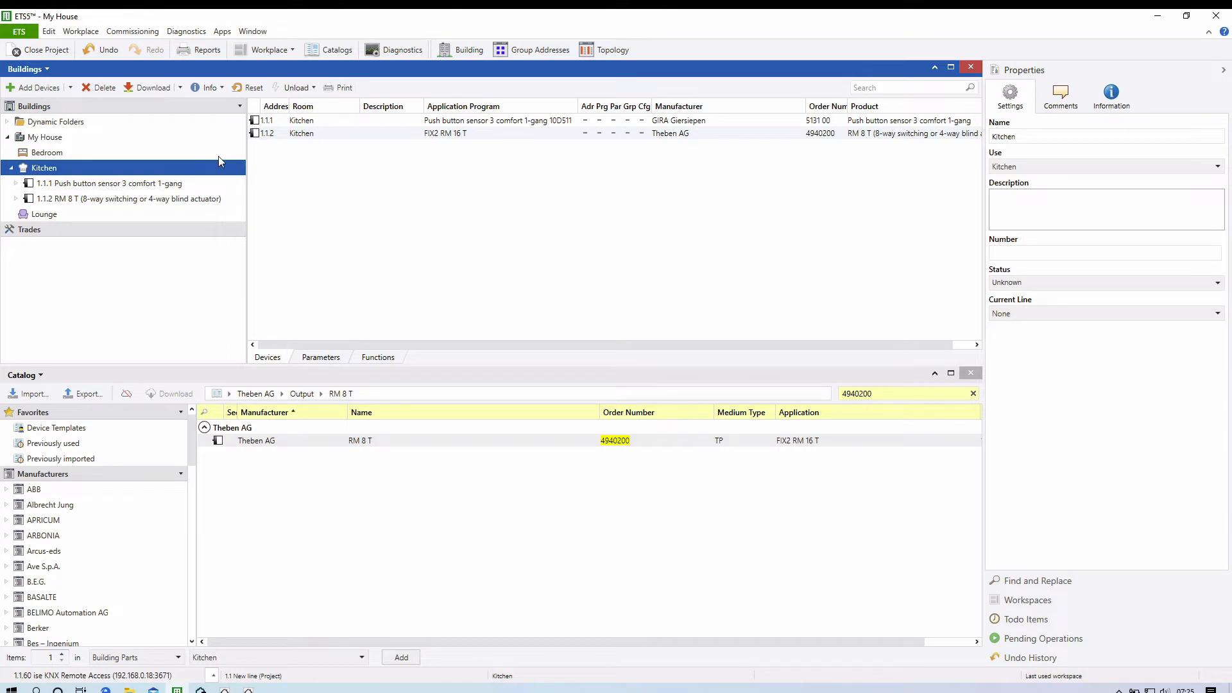
Close the catalog, narrow the Properties pane slightly, and select the Kitchen's push button sensor
click(75, 185)
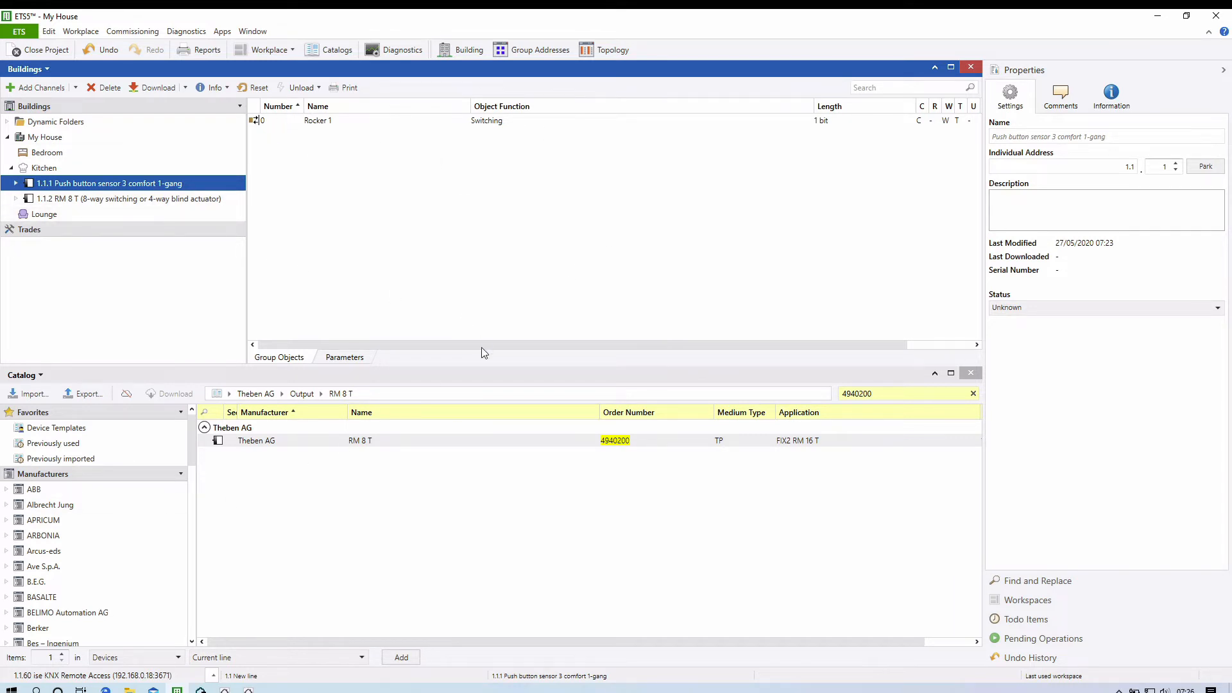
click(972, 374)
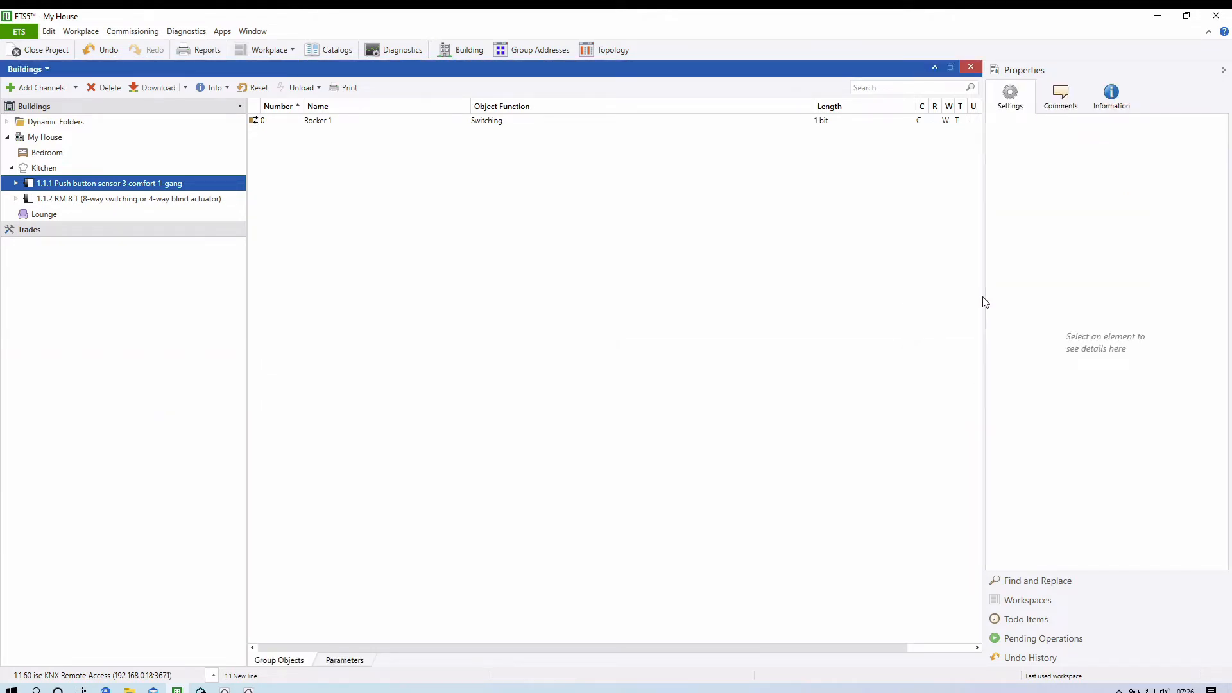
drag(983, 294, 1006, 291)
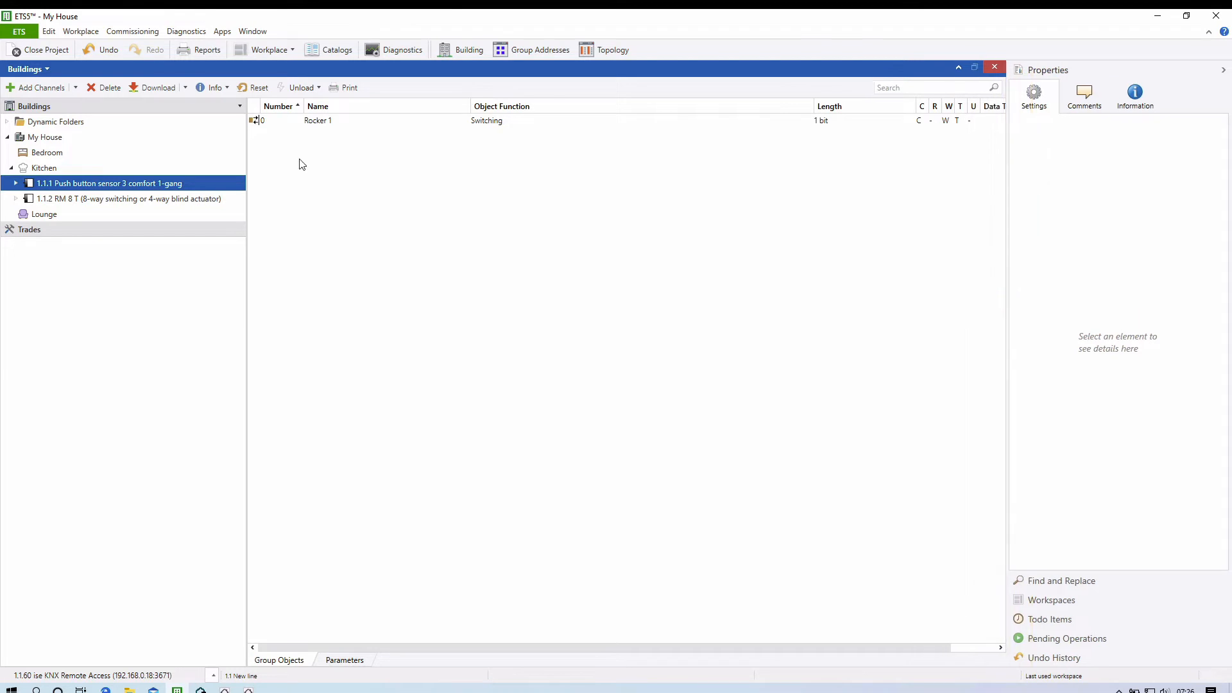
click(43, 169)
click(58, 184)
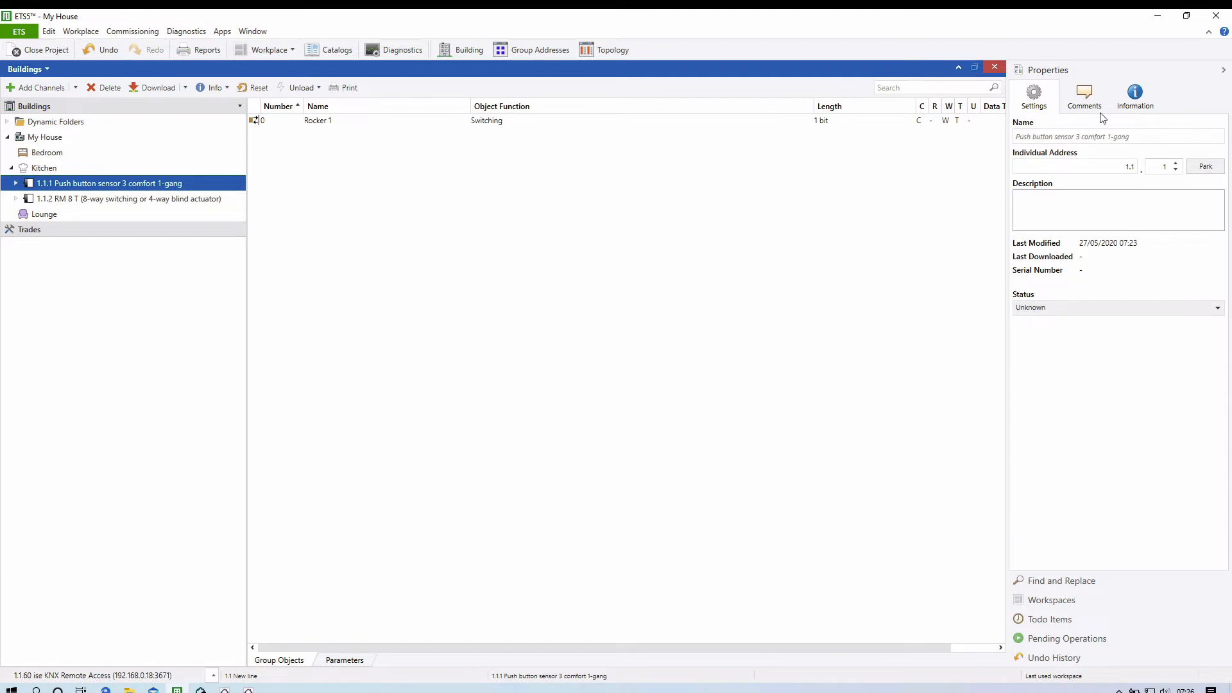
click(1223, 71)
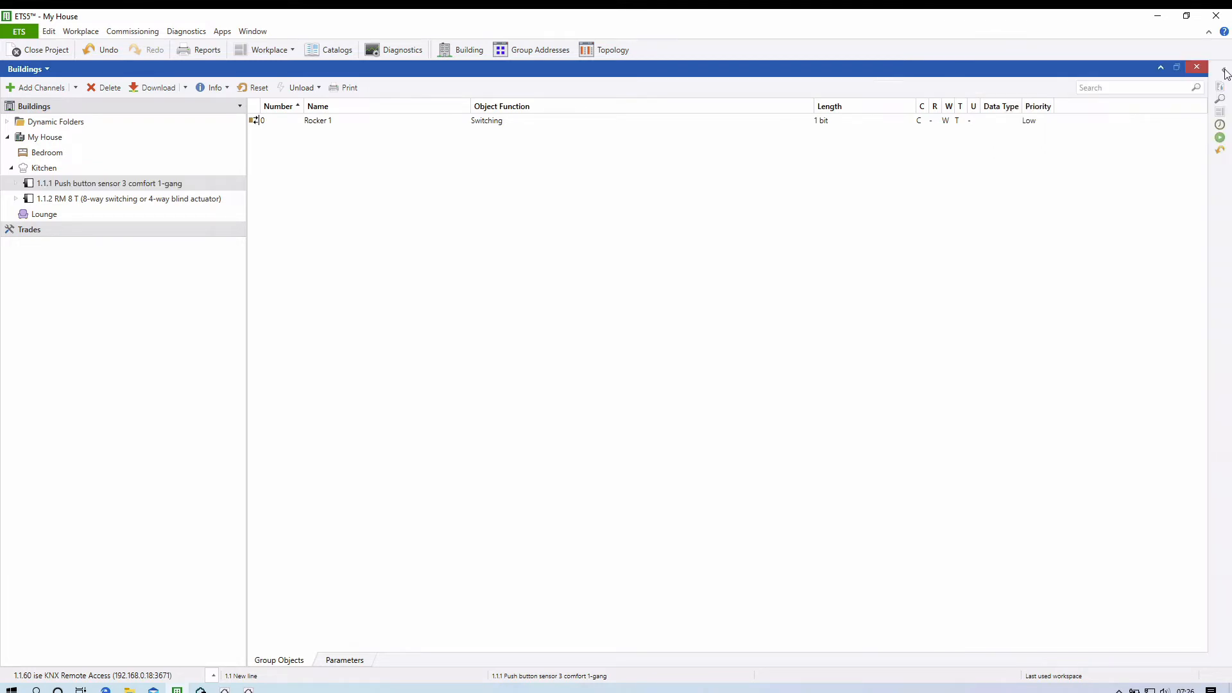
click(1226, 72)
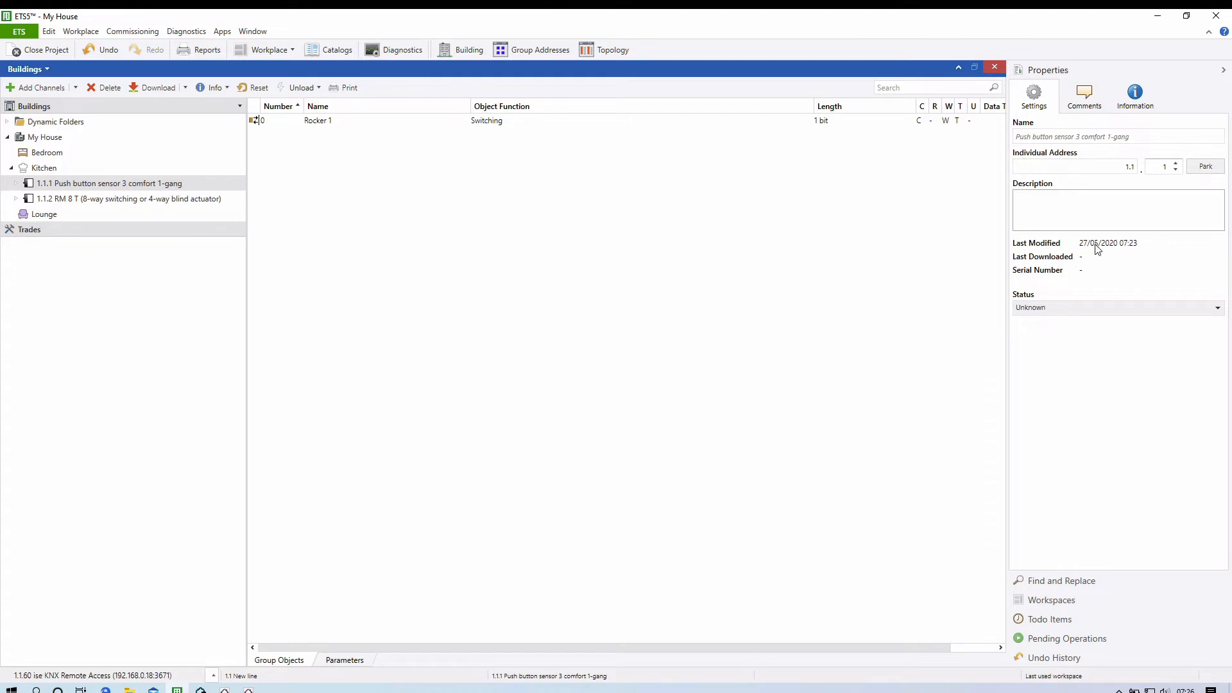
Rename the push button sensor as Kitchen Keypad and keep its status set to Unknown
click(1033, 138)
drag(1125, 138, 982, 146)
text(Kitchen Keypad)
click(1040, 213)
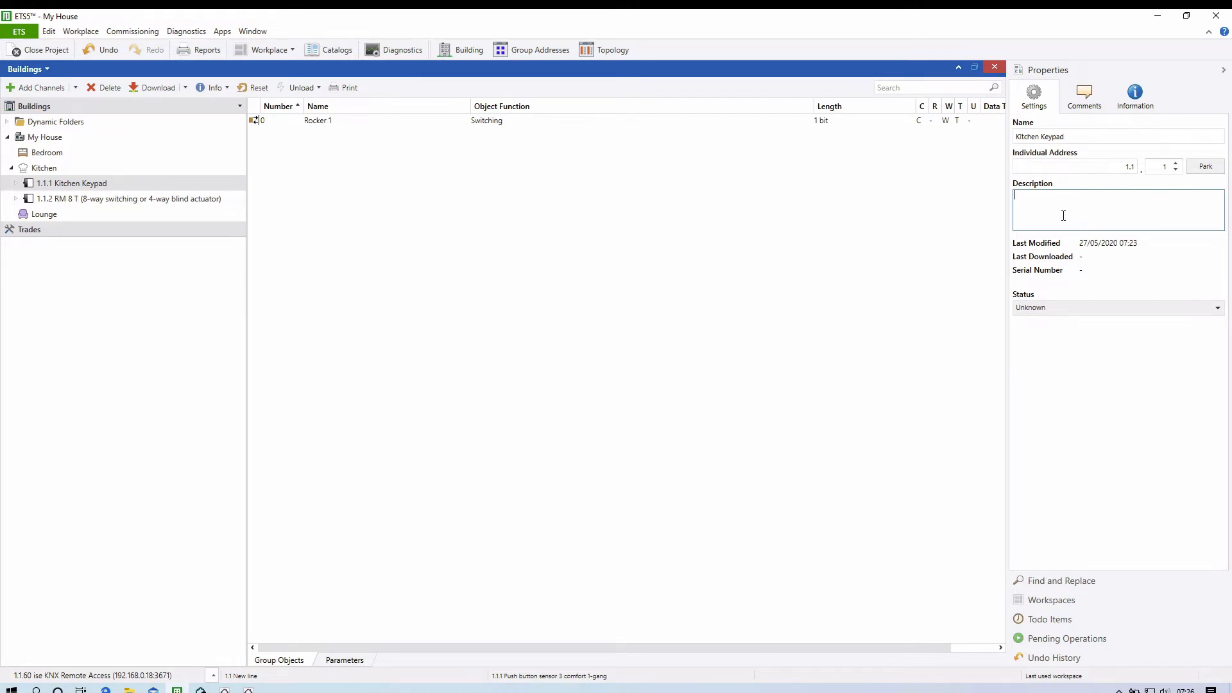
click(1045, 304)
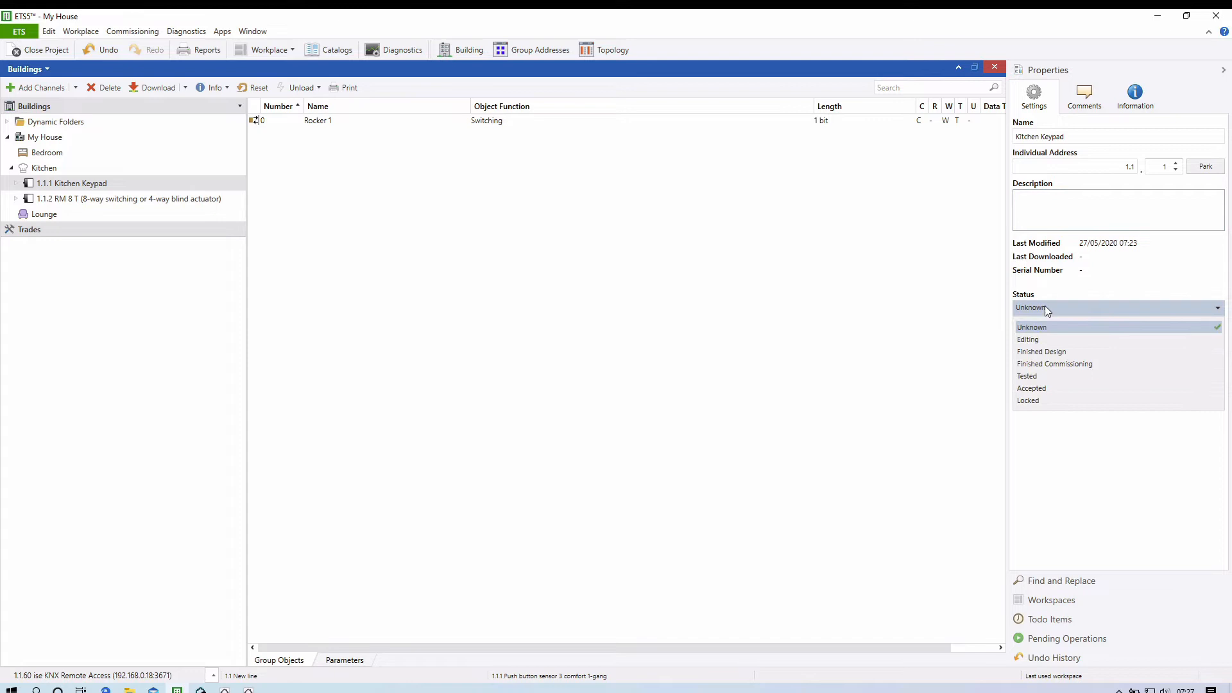
click(1070, 328)
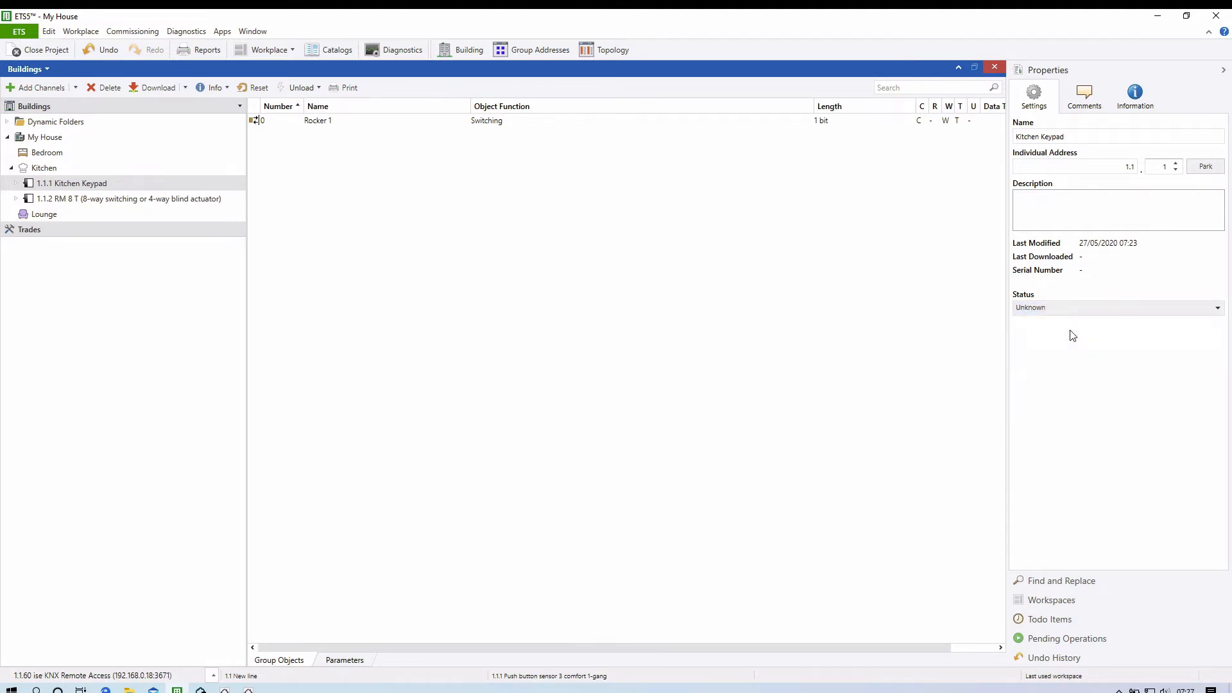
Write a trial installation hint for Kitchen Keypad and clear the text again
click(1085, 95)
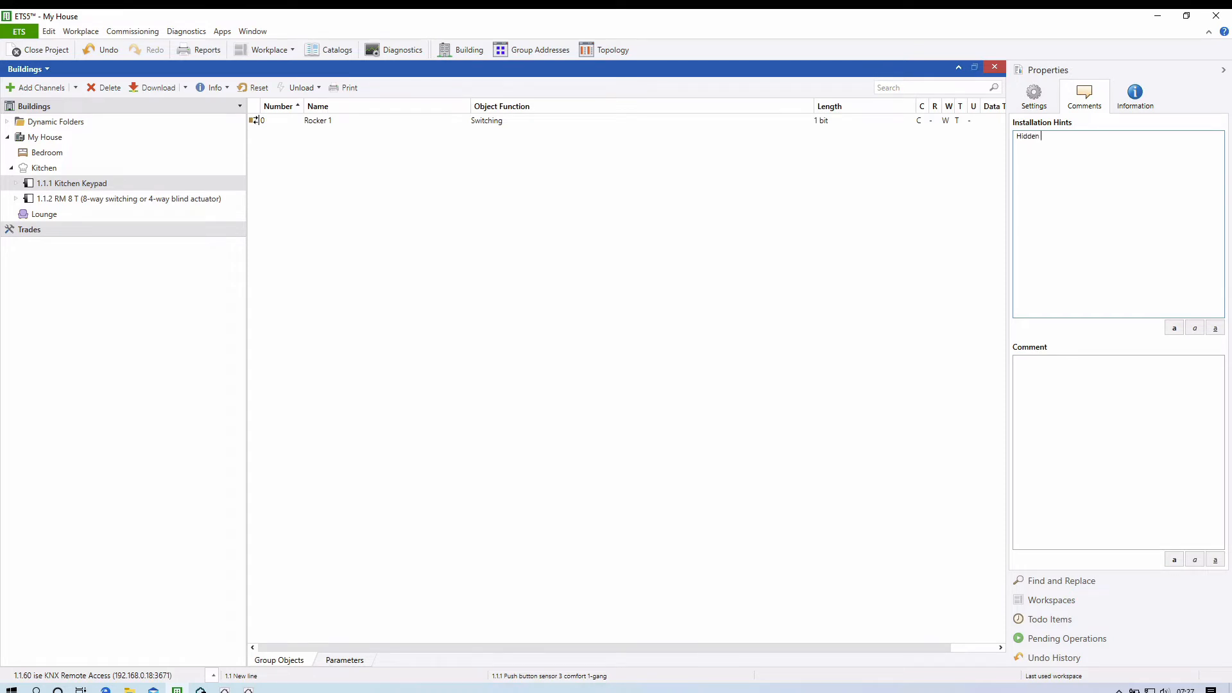
text(Behind K)
key(ctrl+a)
key(BackSpace)
Examine the catalog and application information of the Kitchen Keypad device
click(1141, 97)
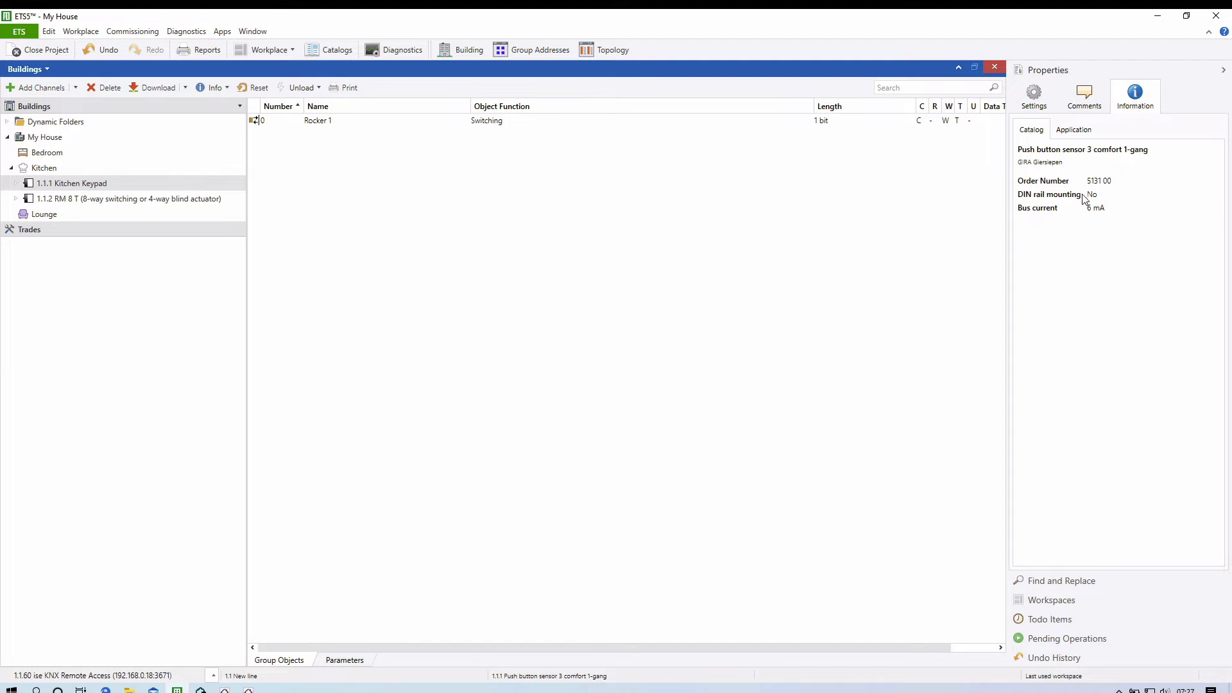
click(1072, 131)
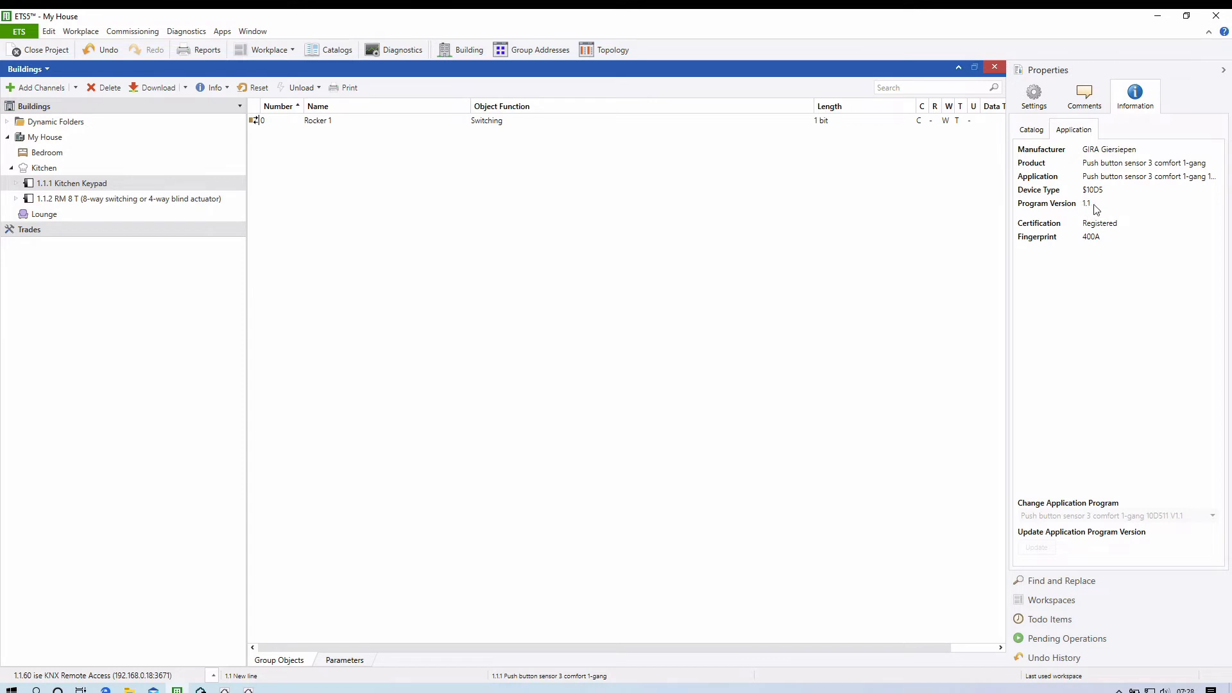
click(1033, 131)
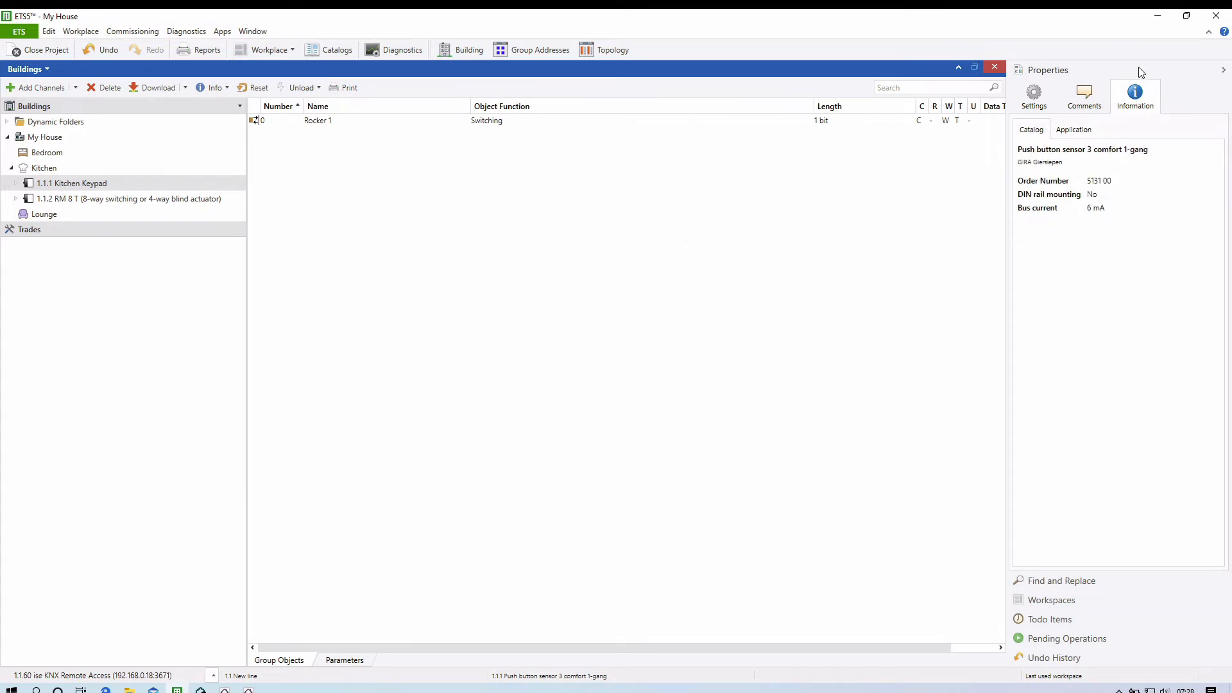
Rename the Kitchen's 8-way switching actuator as SA1 - RM 8 T
click(1037, 92)
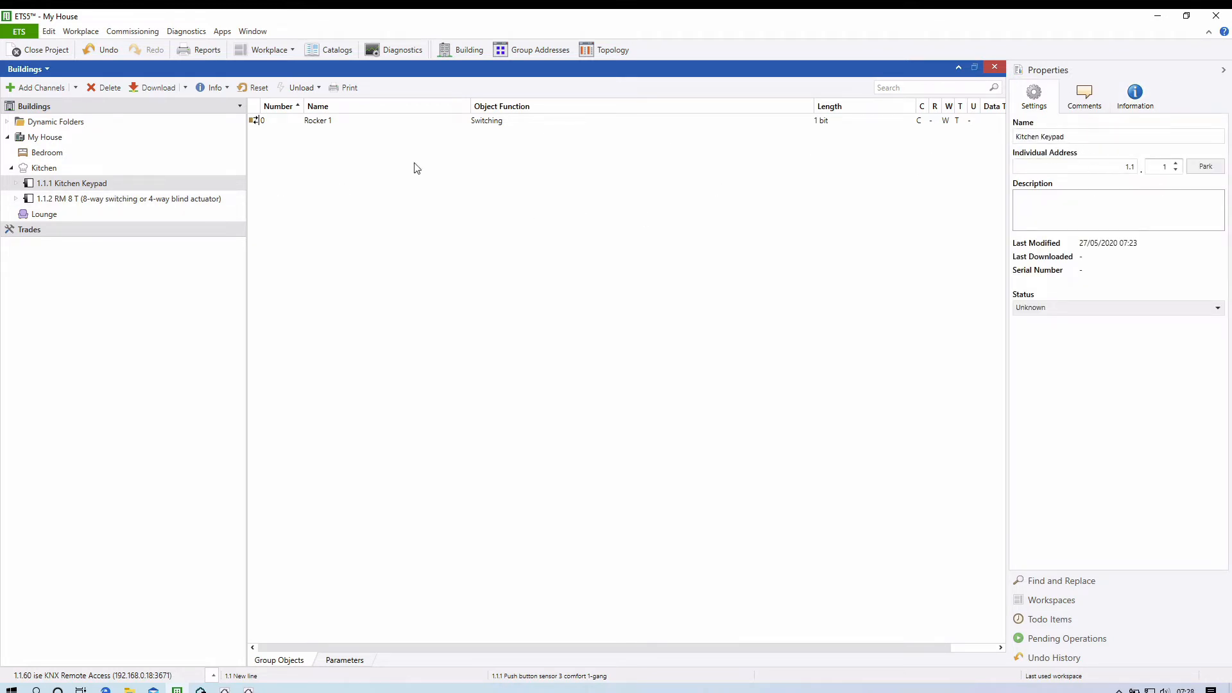
click(112, 183)
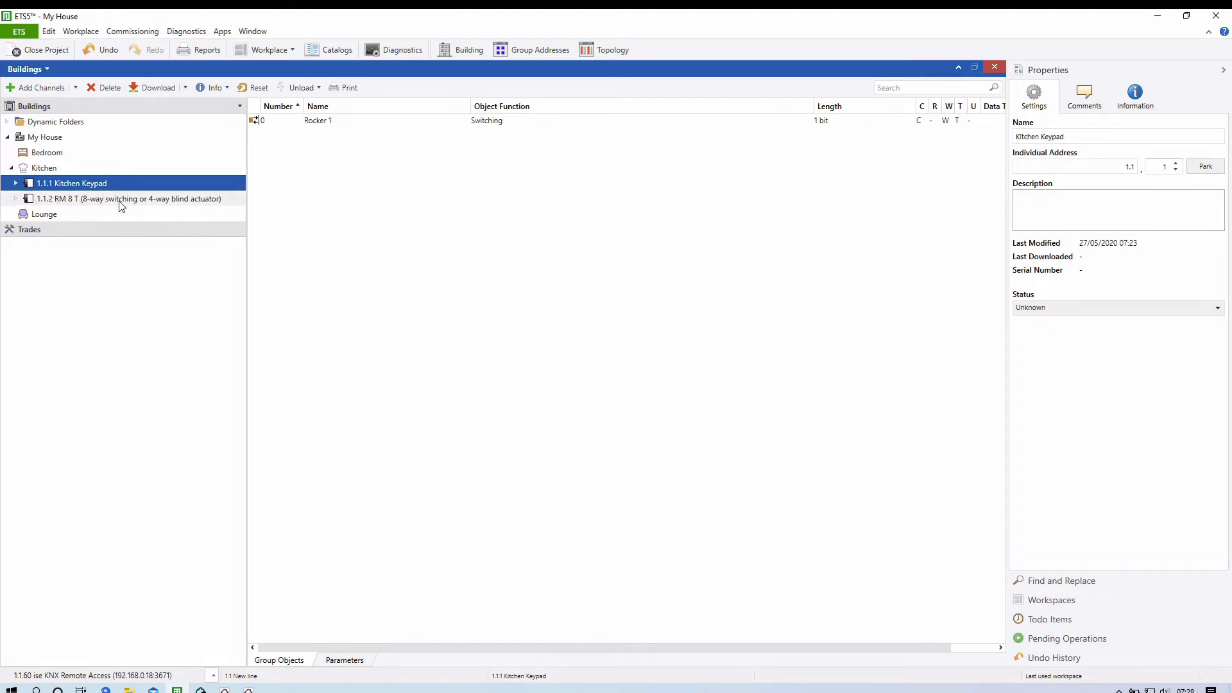
click(123, 200)
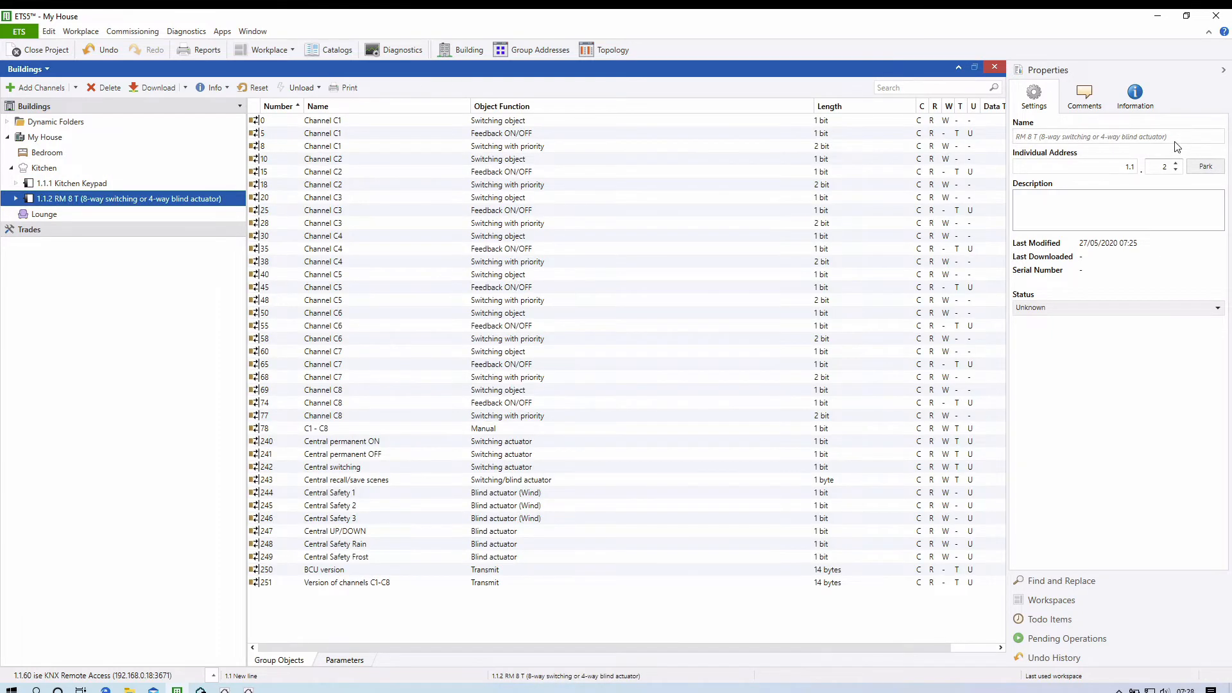
click(1169, 137)
drag(1170, 136, 1040, 136)
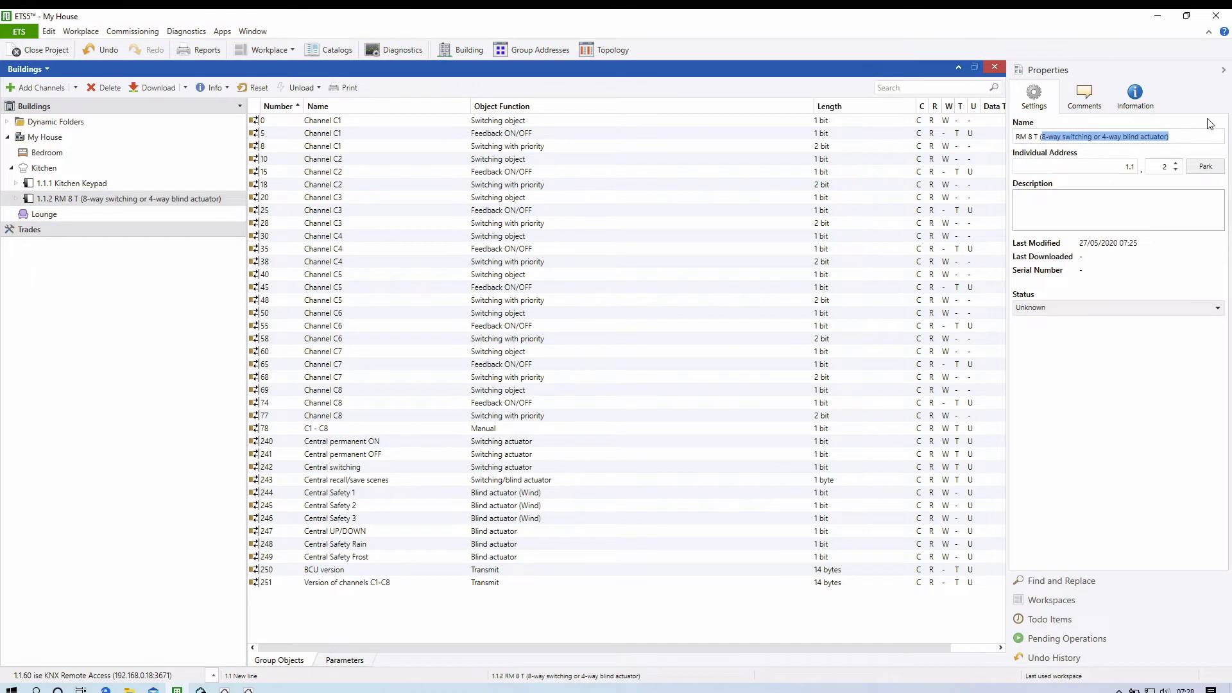
key(BackSpace)
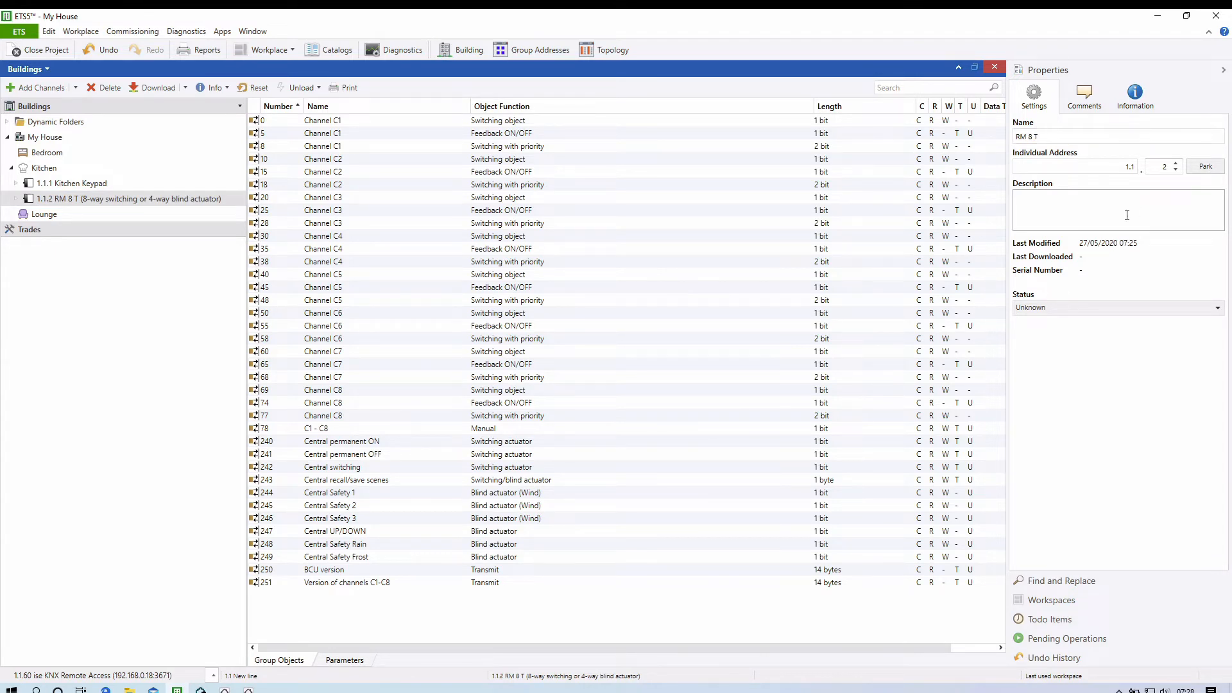
key(Return)
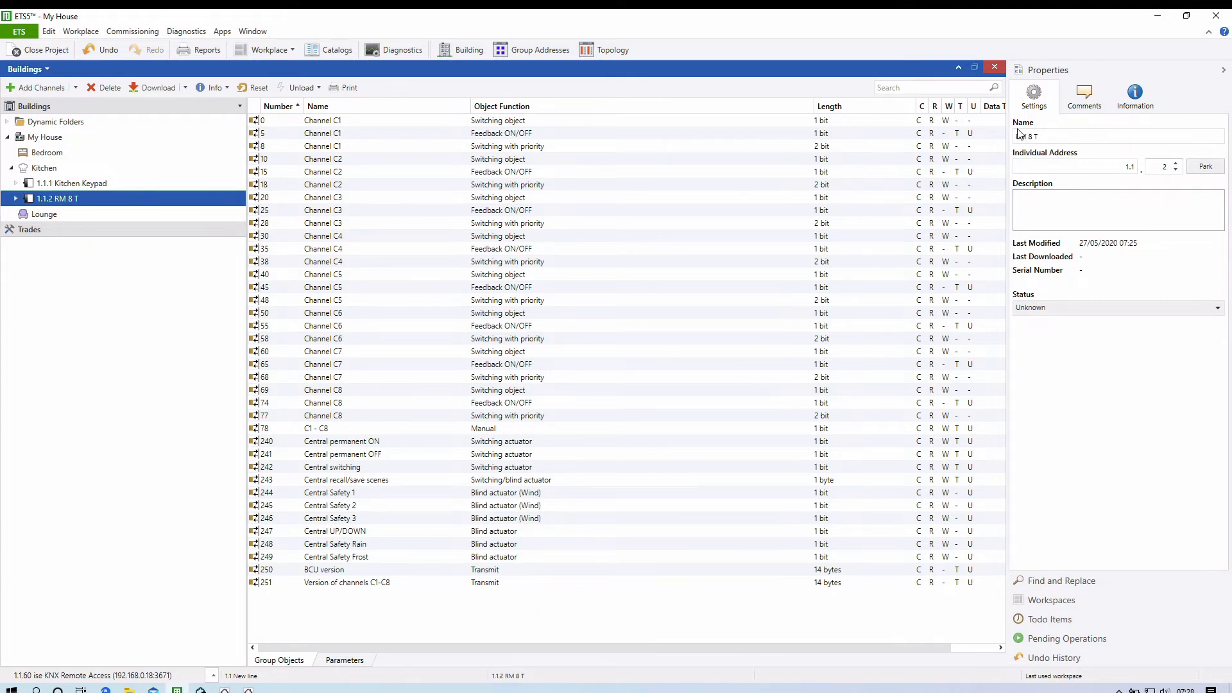
click(1039, 134)
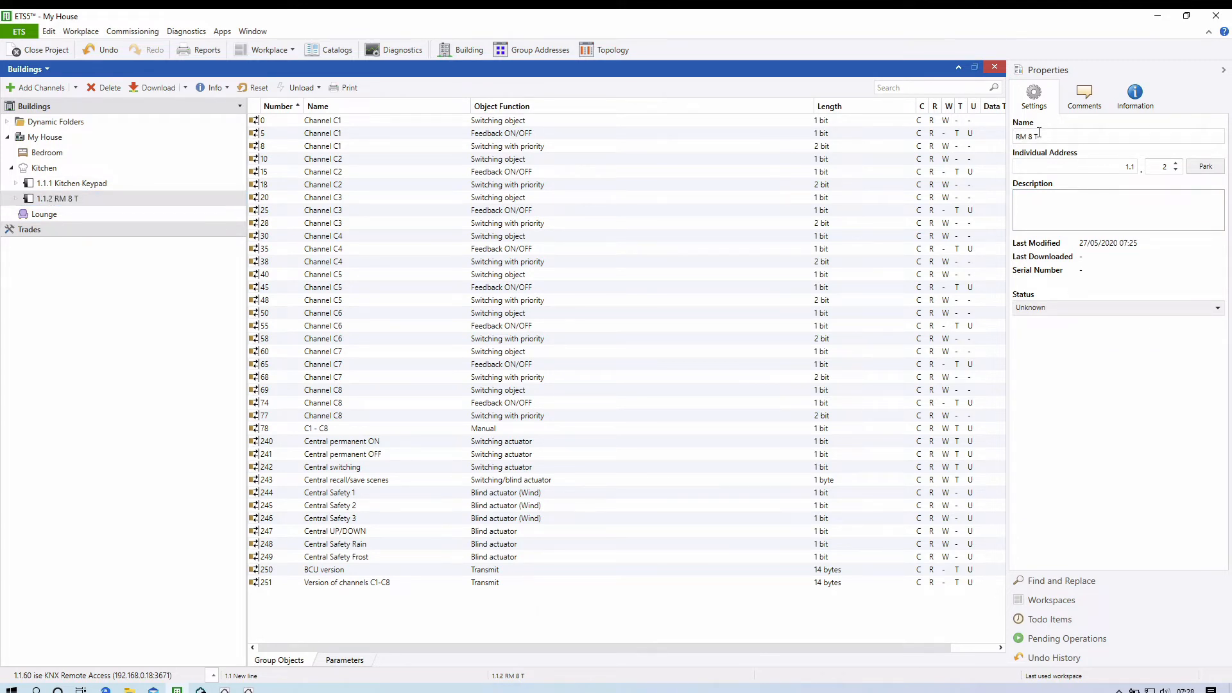
key(Home)
text(SA1 -)
click(1102, 207)
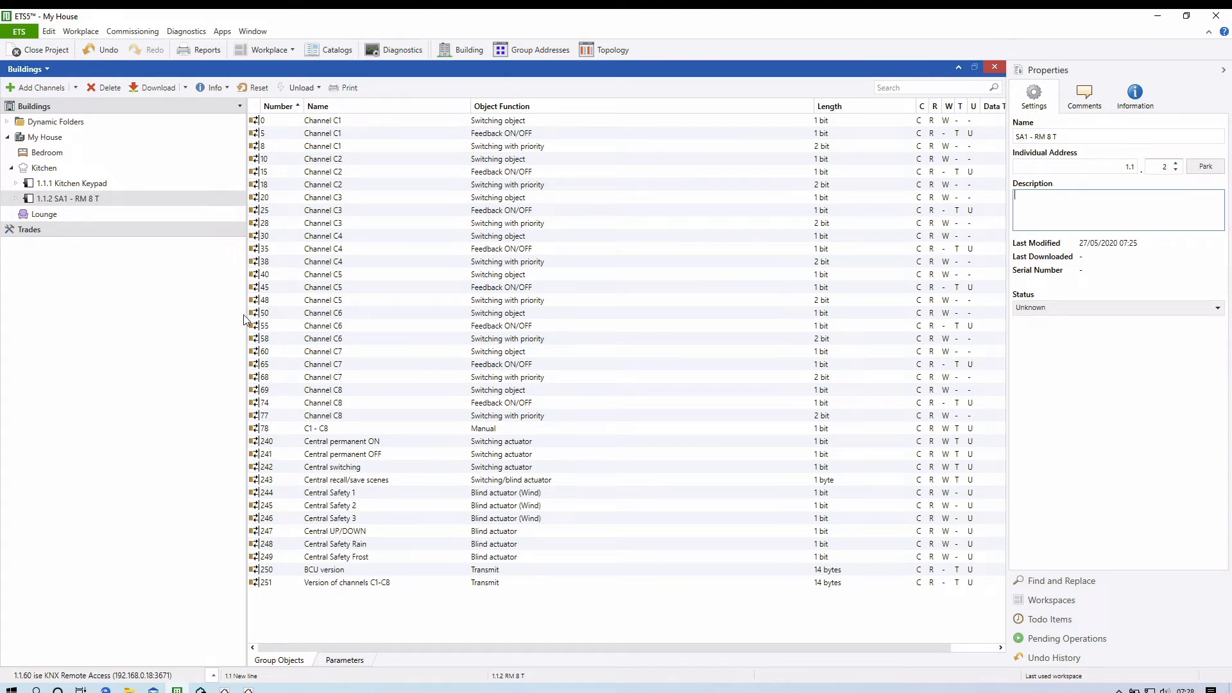
Enable room temperature measurement in the general parameters of Kitchen Keypad
click(59, 186)
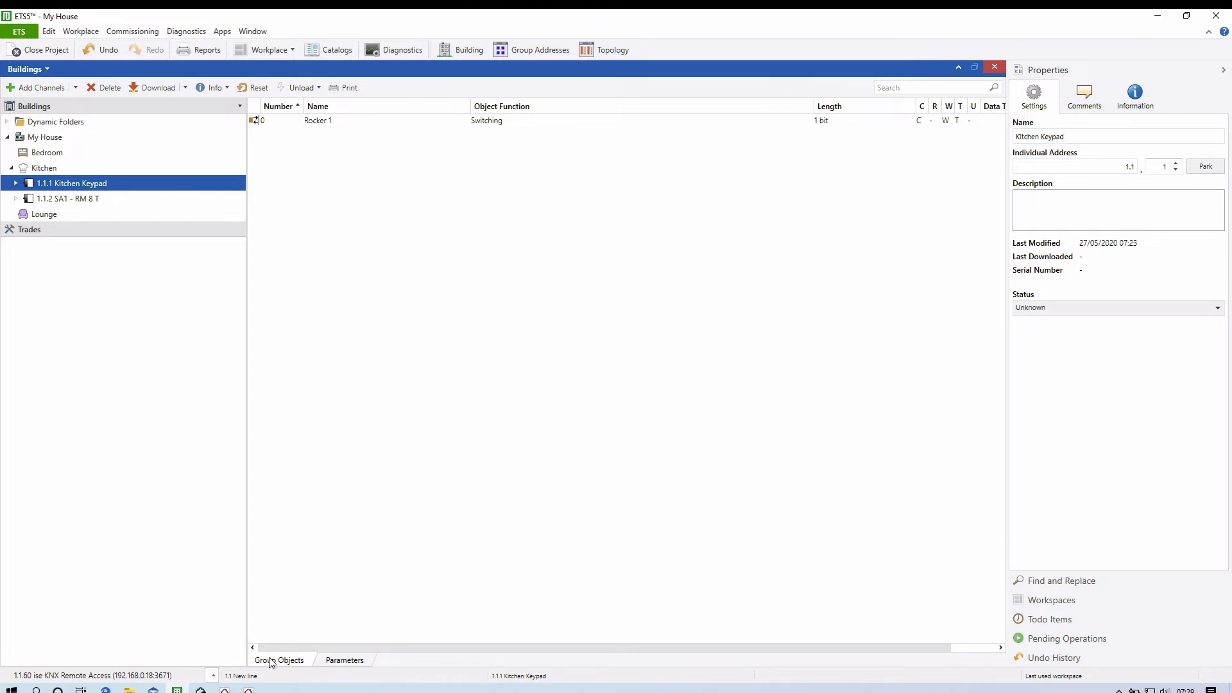
click(350, 662)
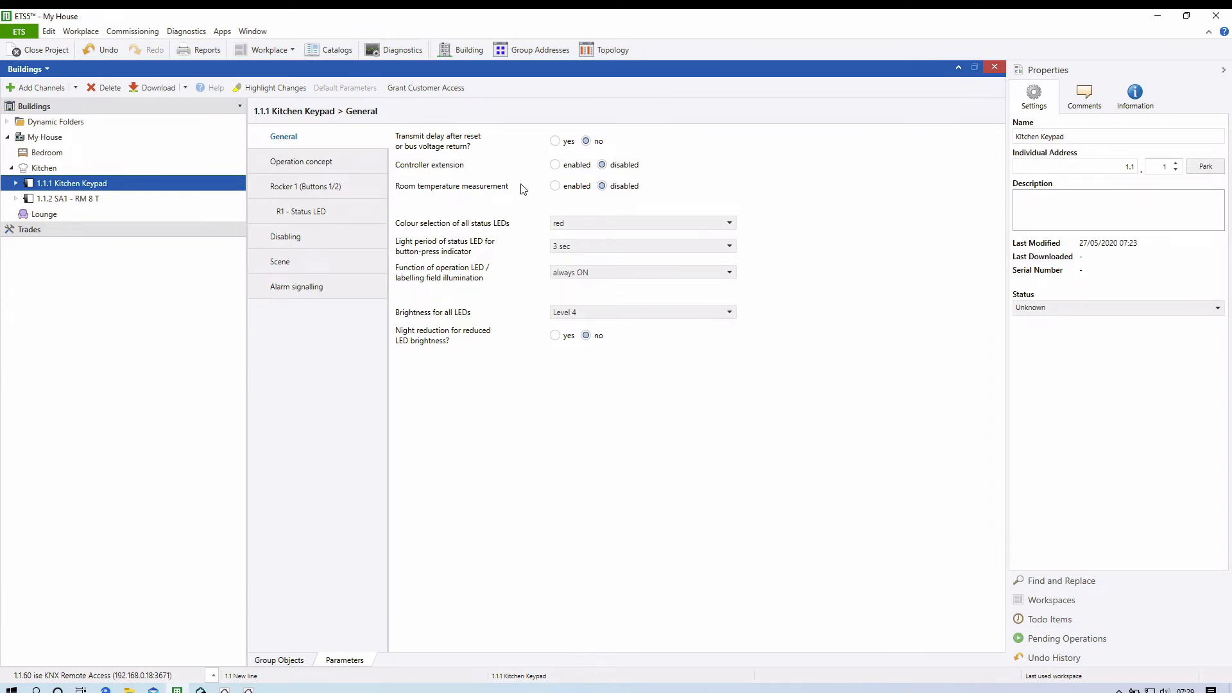
click(555, 186)
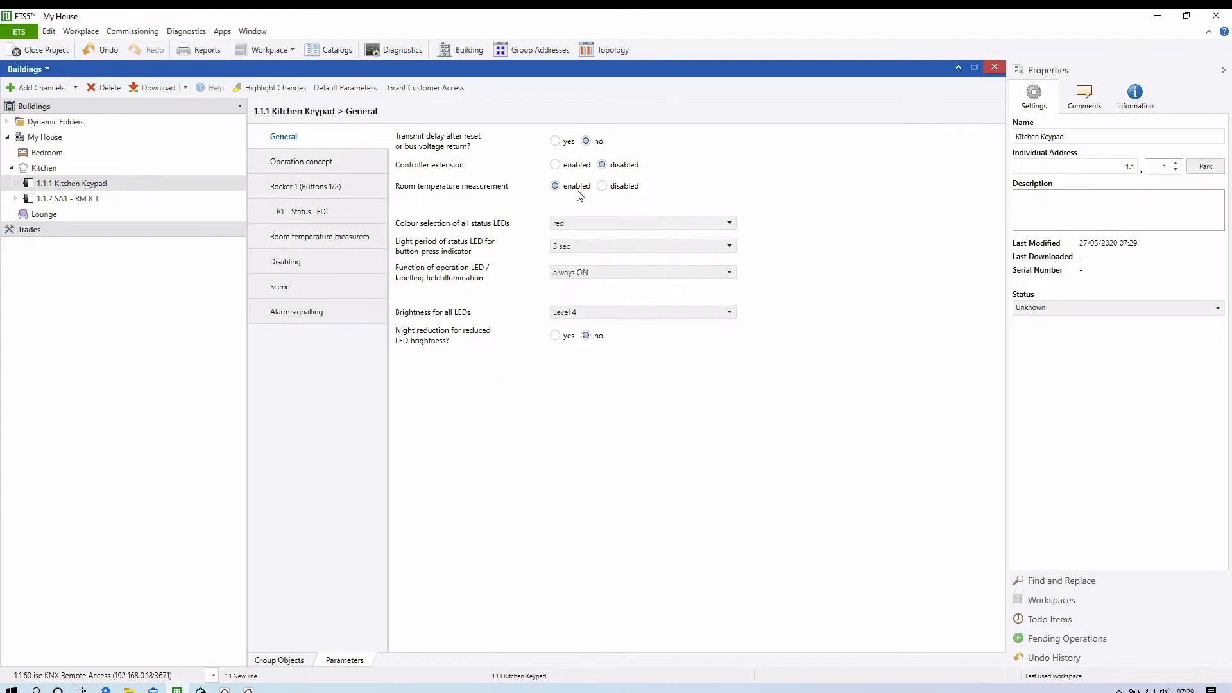
Review the Kitchen Keypad parameters for the operation concept, Rocker 1 and its status LED
click(326, 164)
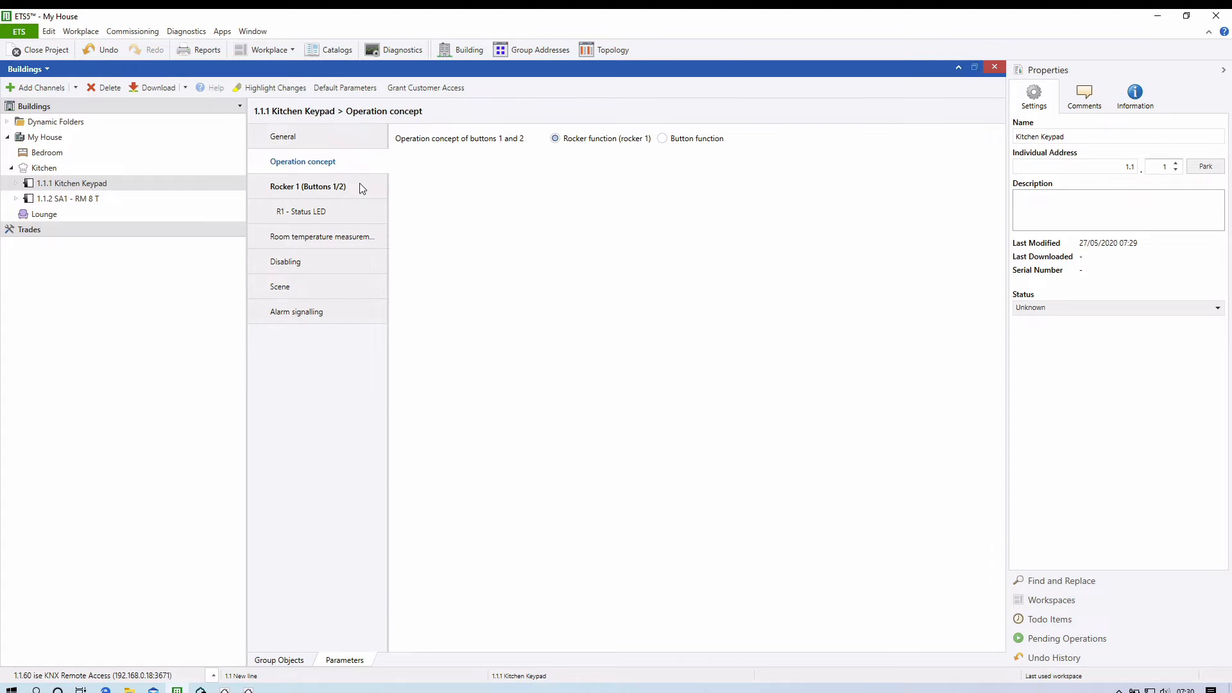
click(324, 187)
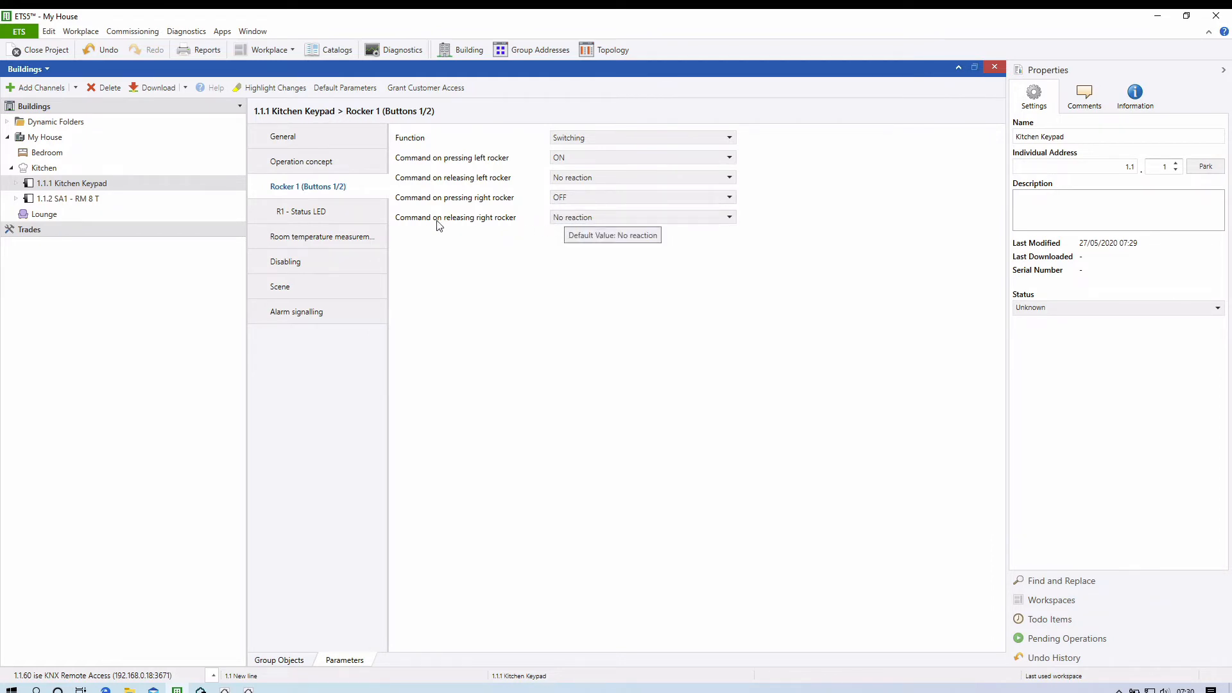
click(332, 213)
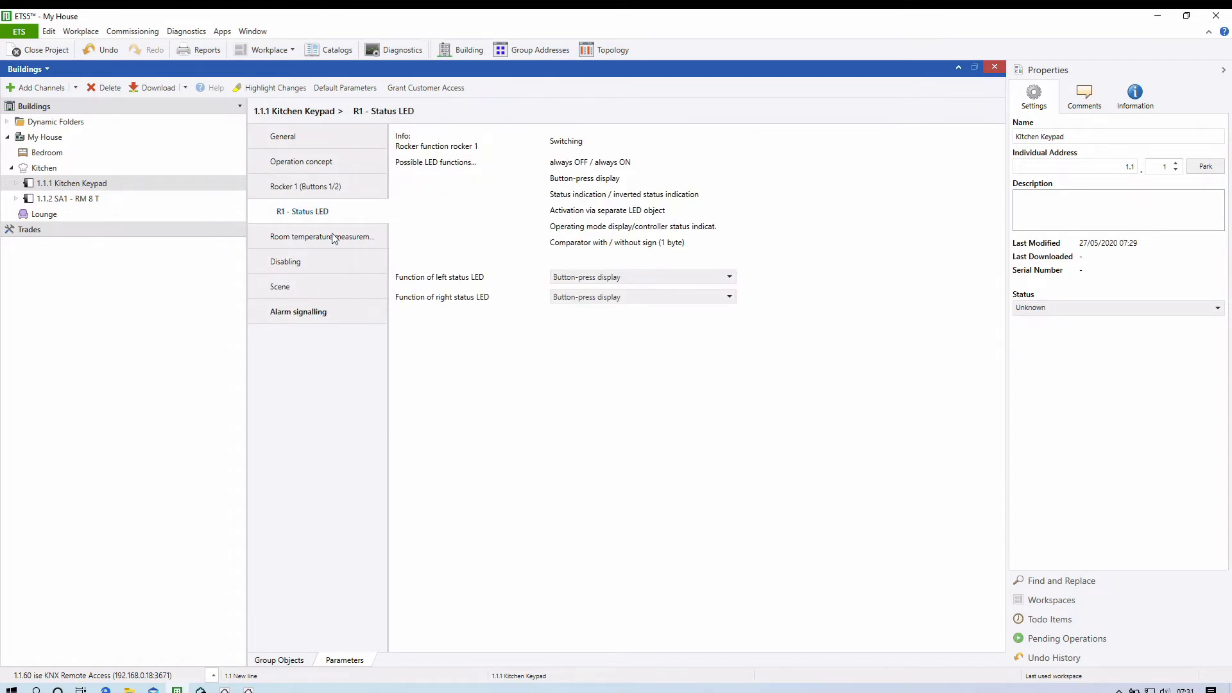
click(311, 193)
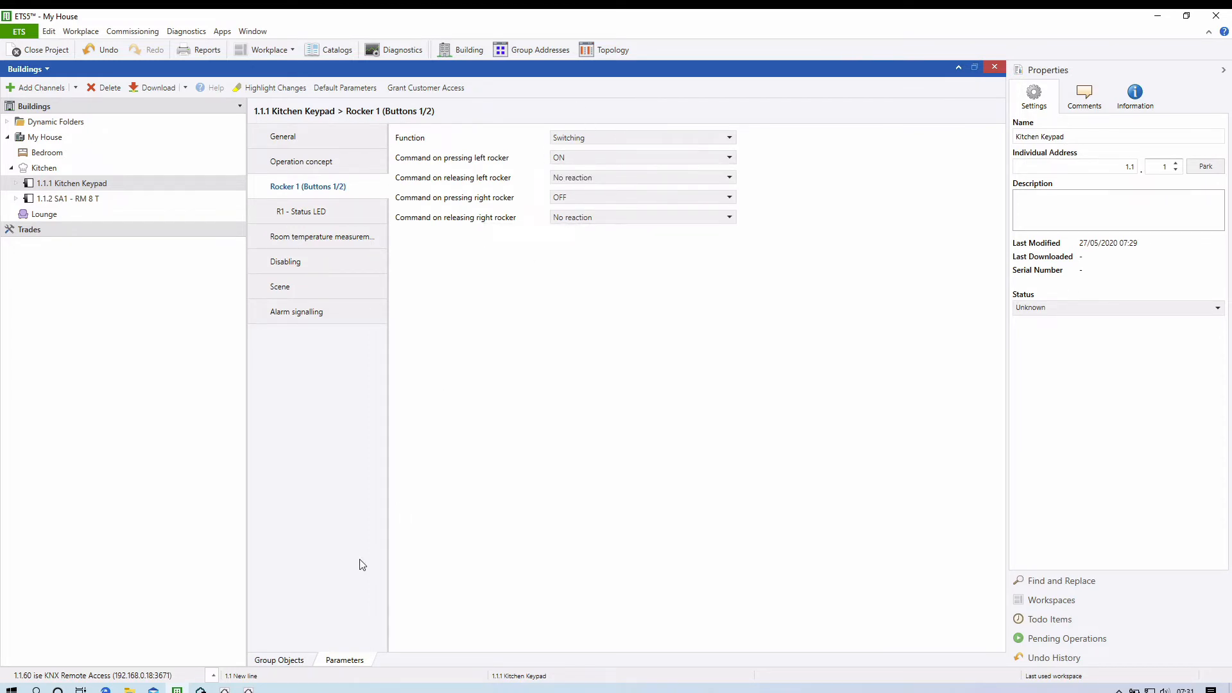
Show the Kitchen Keypad's group objects and narrow the Object Function column to fit the Data Type and Priority columns
click(287, 663)
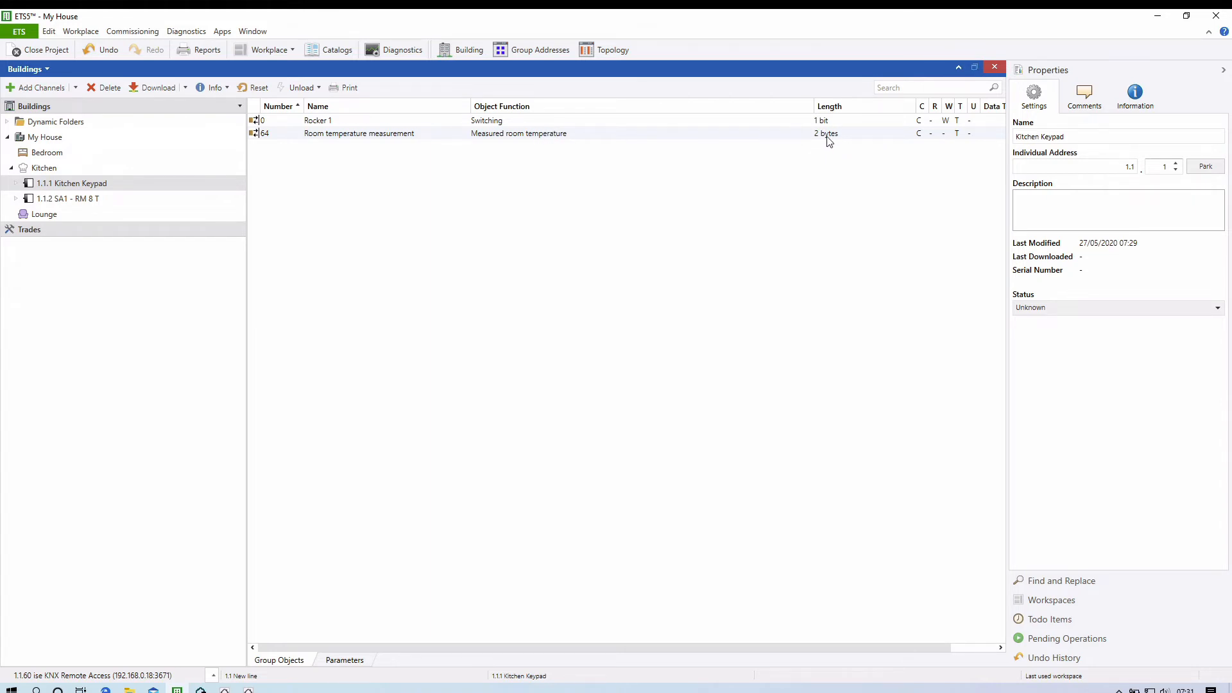
drag(813, 107, 695, 108)
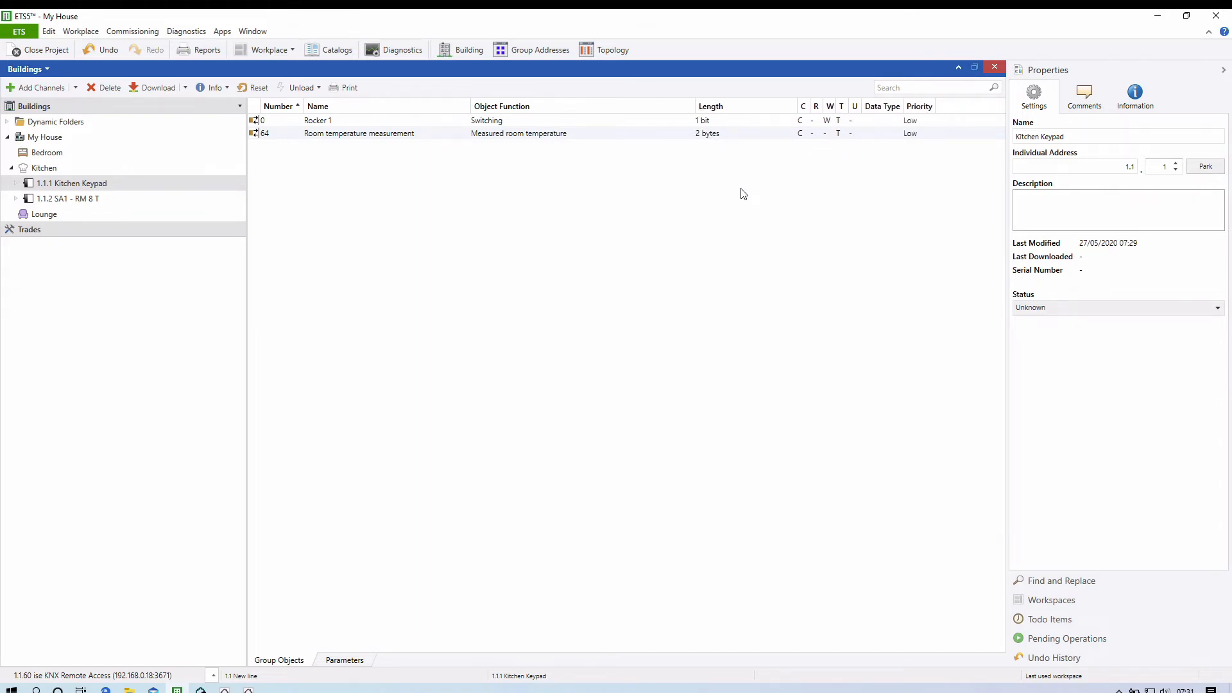
In the general parameters of SA1 - RM 8 T, try device type RM 16 T and return it to RM 8 T
click(75, 198)
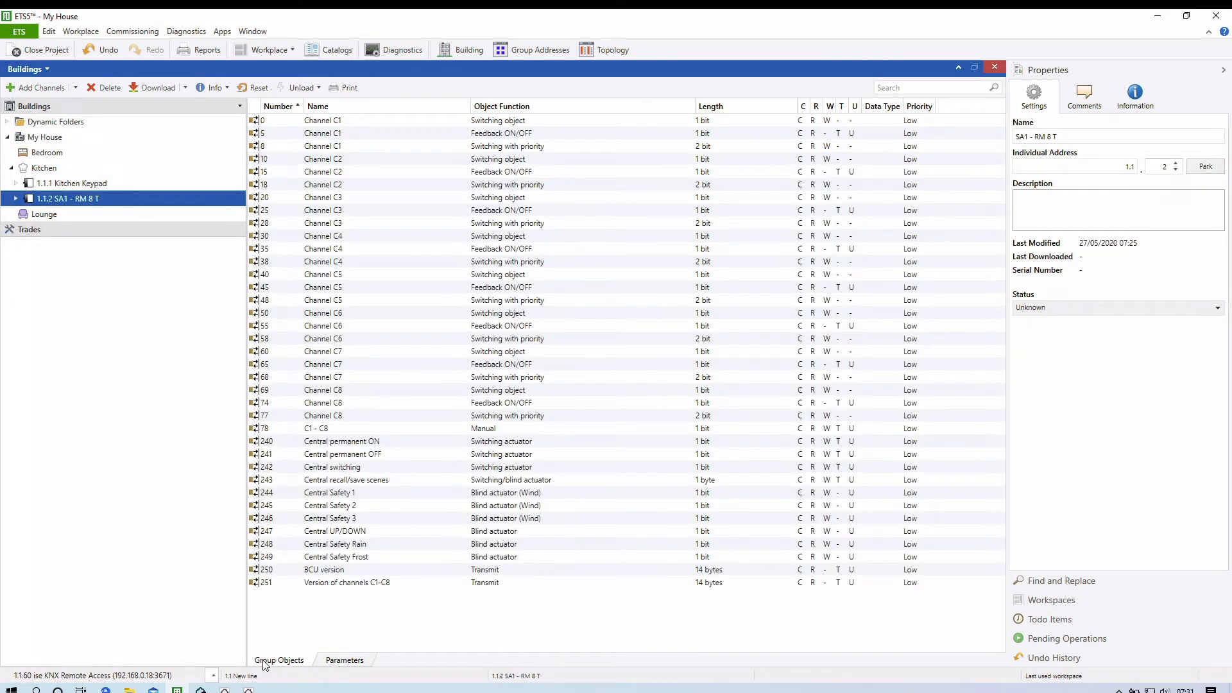
click(266, 665)
click(345, 662)
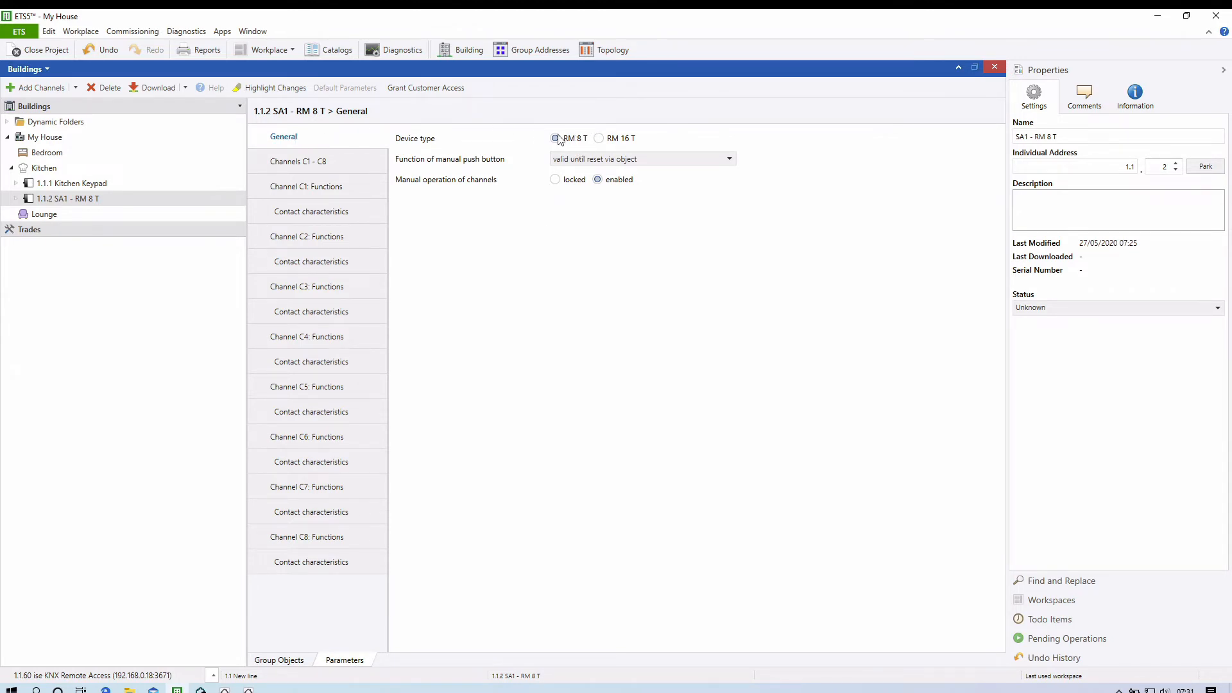
click(600, 139)
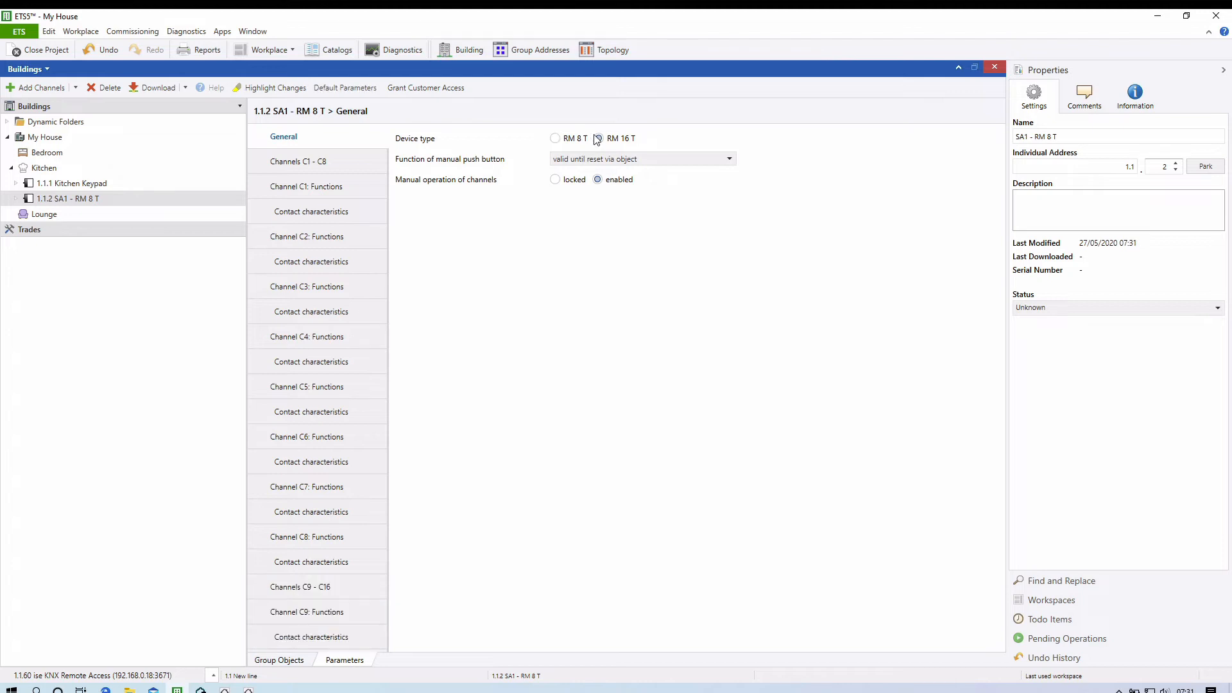
click(555, 139)
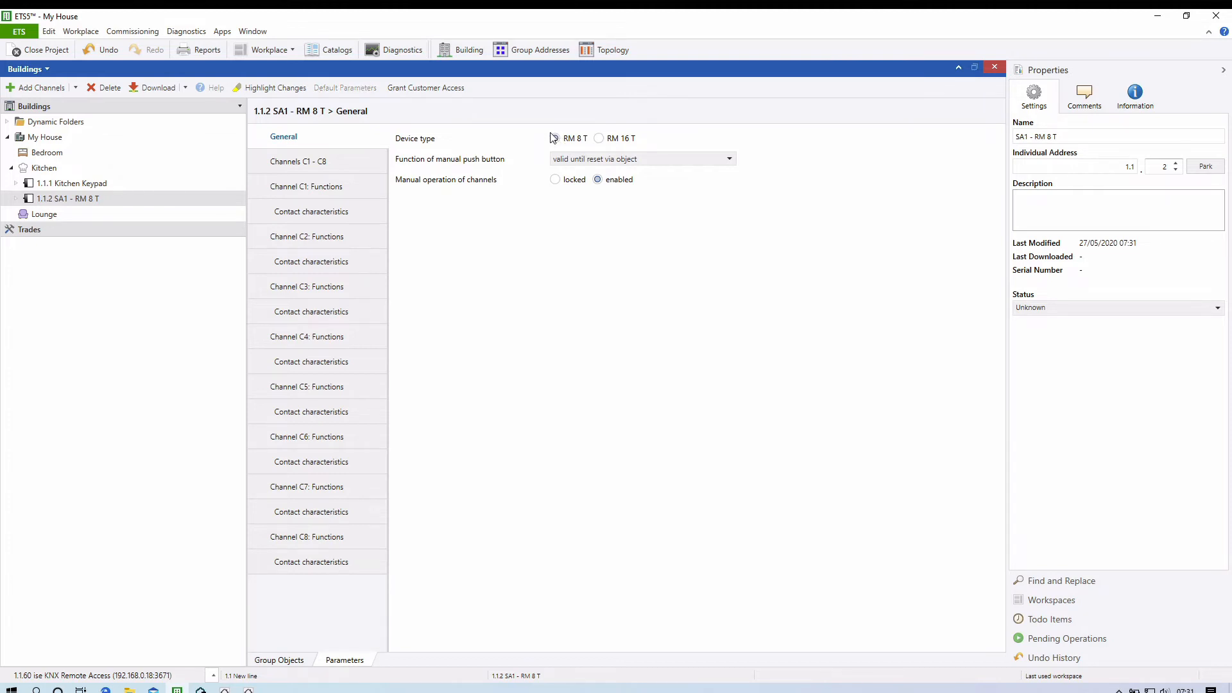
Try setting the function of channels C1 to C4 on SA1 - RM 8 T to Blind actuator
click(301, 165)
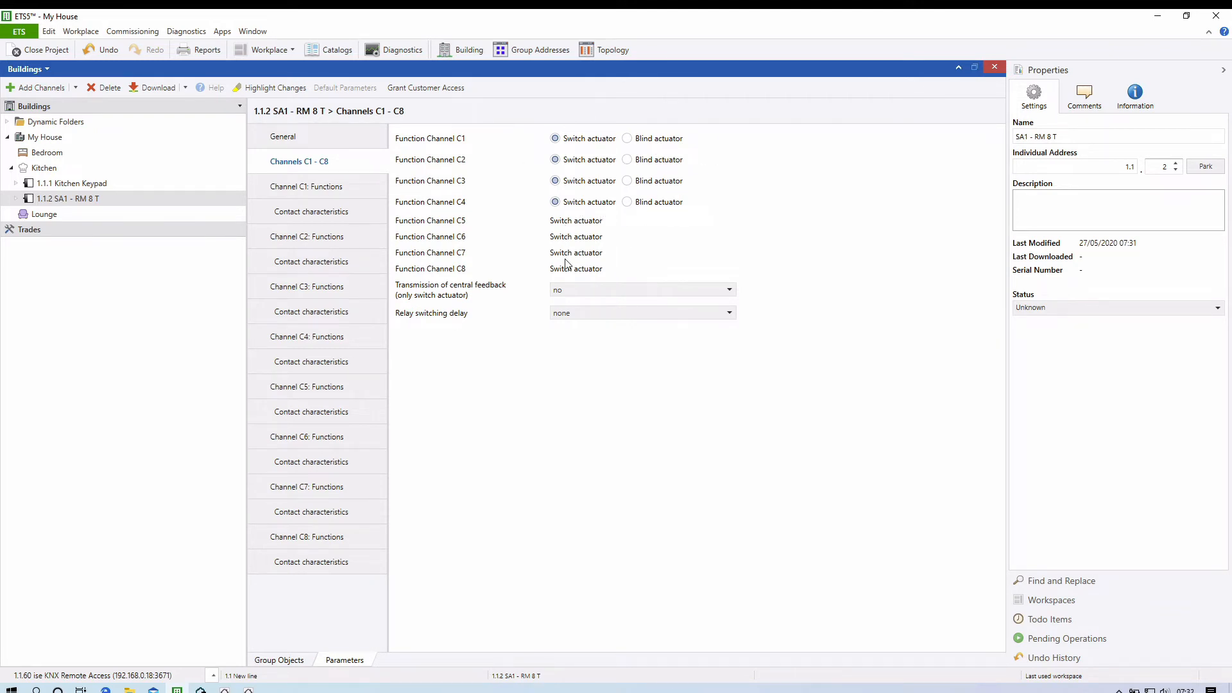
click(674, 139)
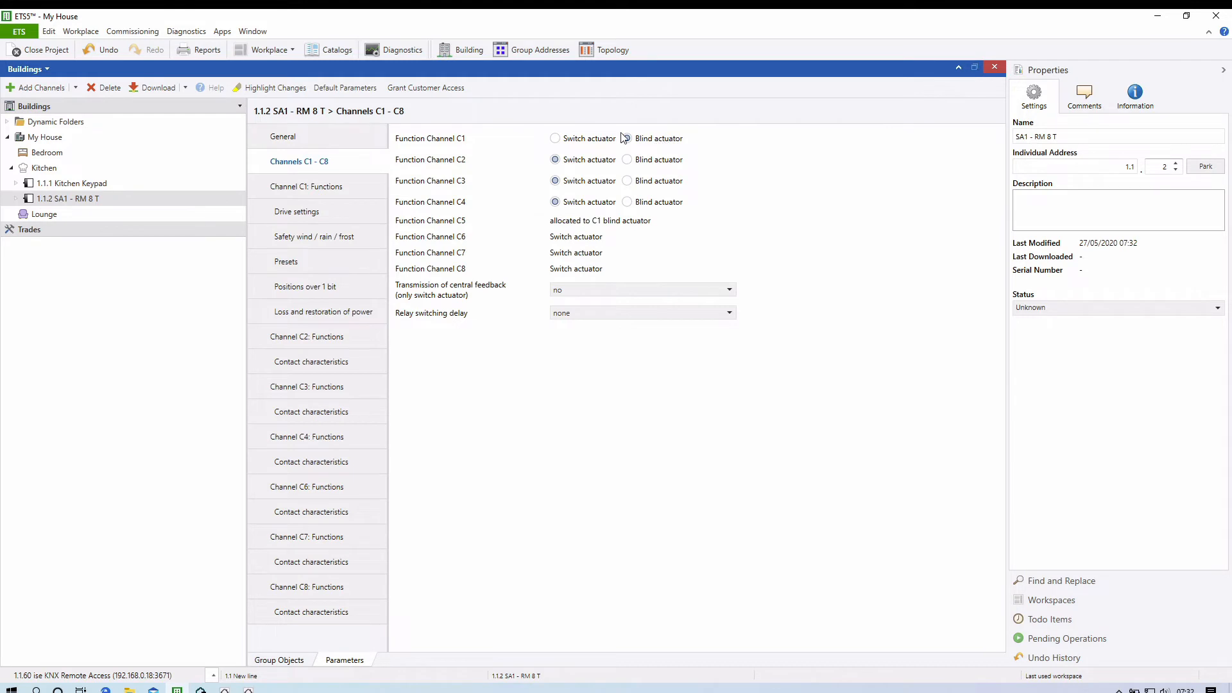
click(556, 139)
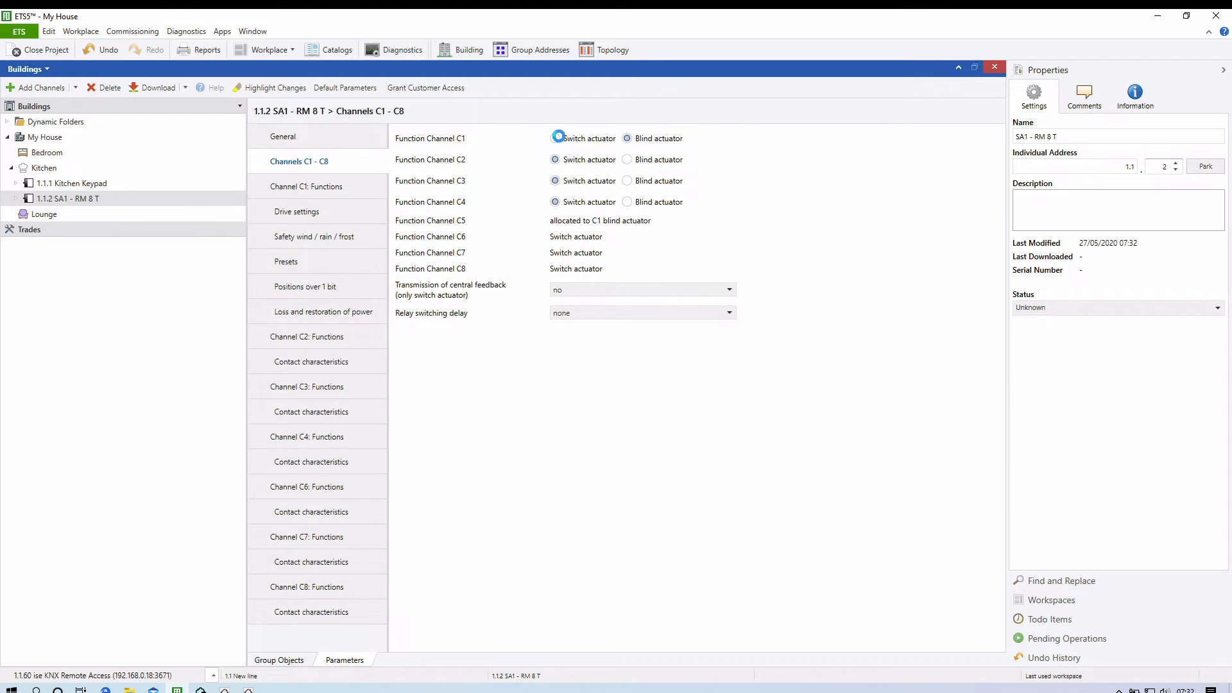
click(641, 141)
click(645, 160)
click(645, 182)
click(632, 204)
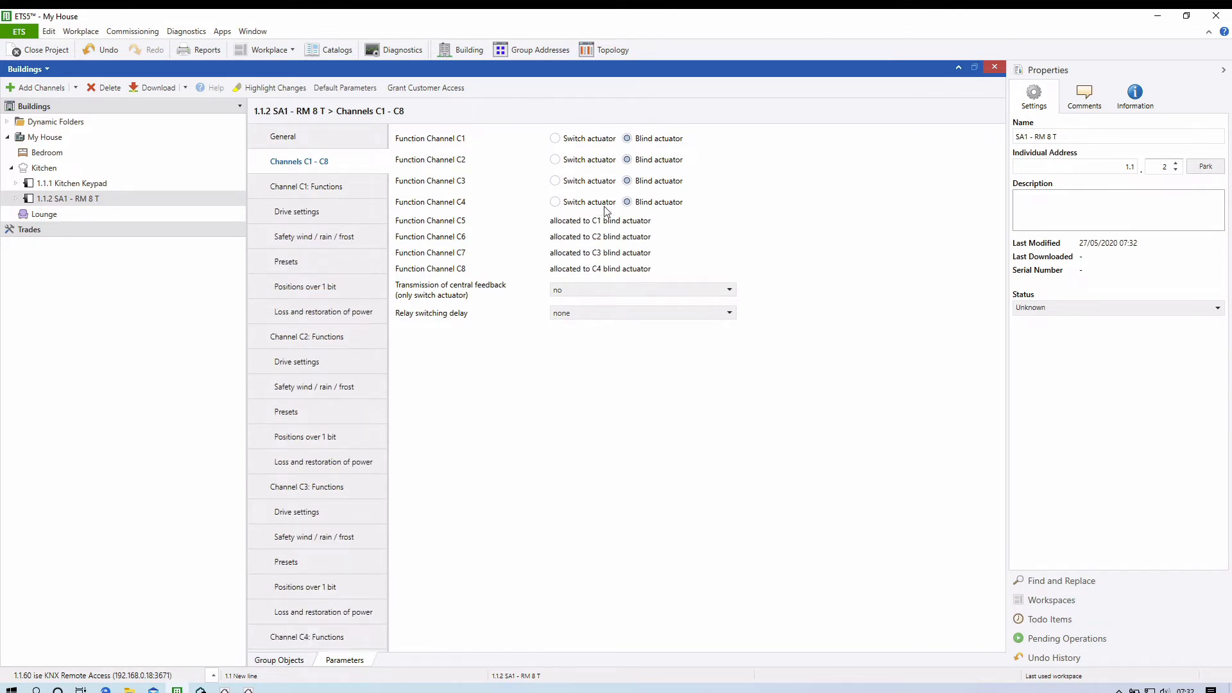
Set the function of channels C1 to C4 back to Switch actuator
click(555, 139)
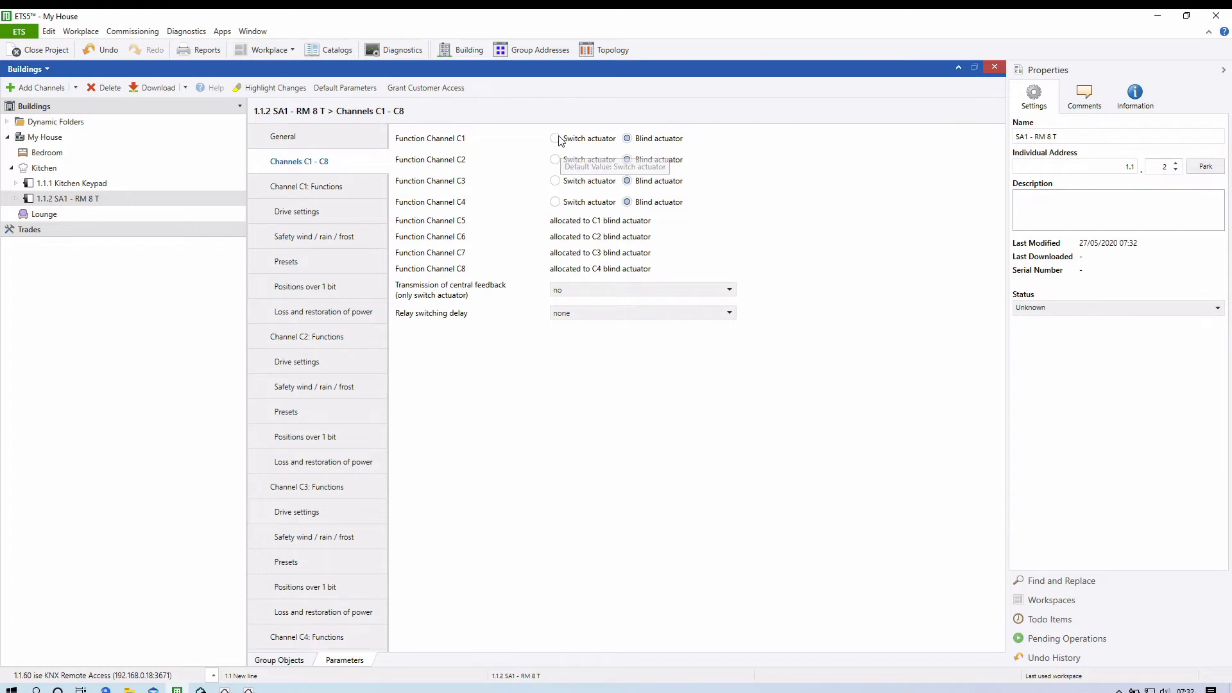
click(556, 160)
click(555, 181)
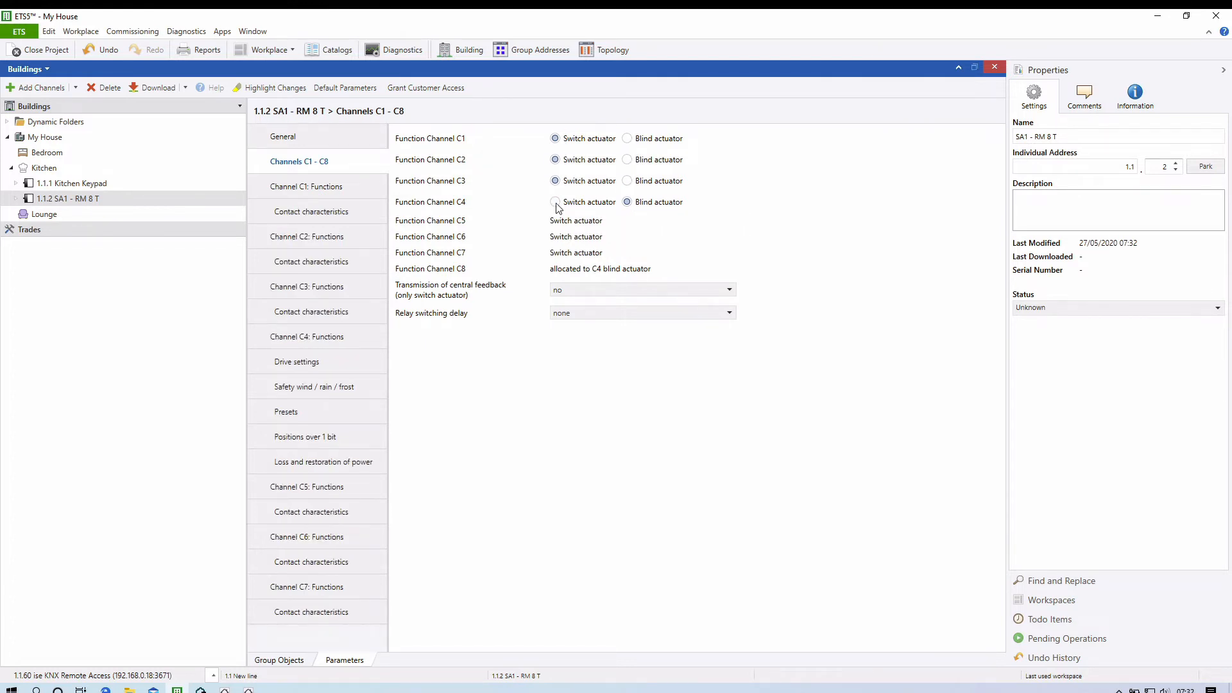
click(555, 202)
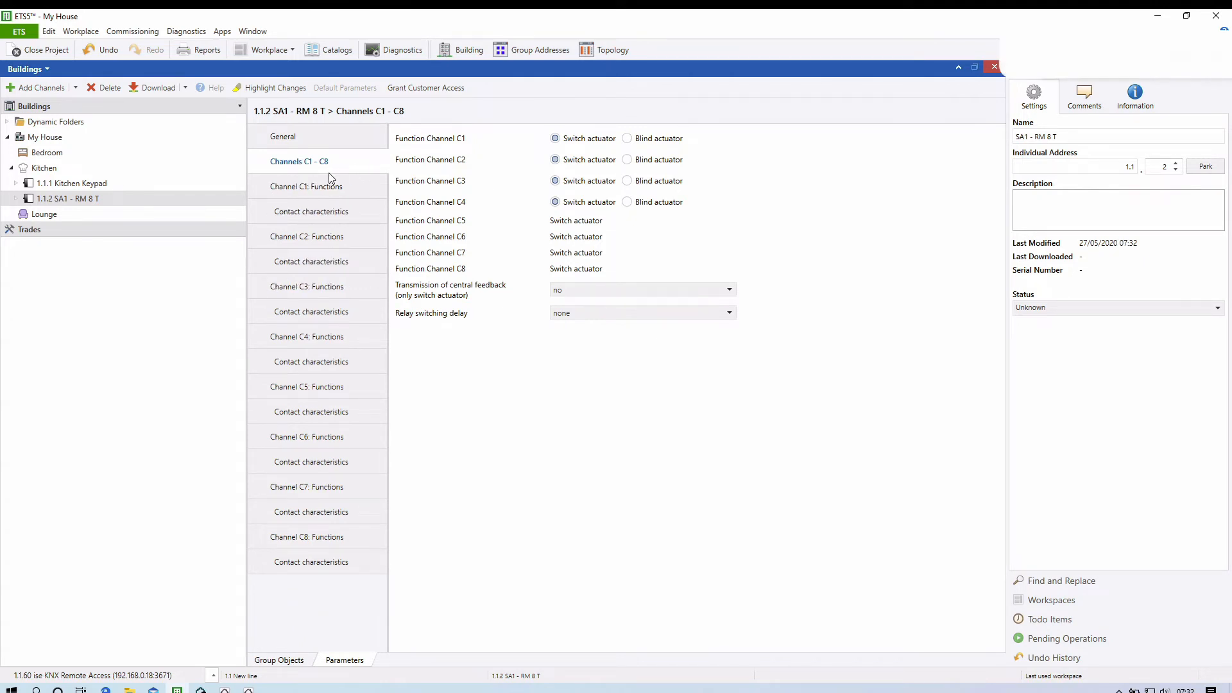
Check the function options of channel C1, try activation by exceeding threshold value, and return it to Switching object
click(306, 187)
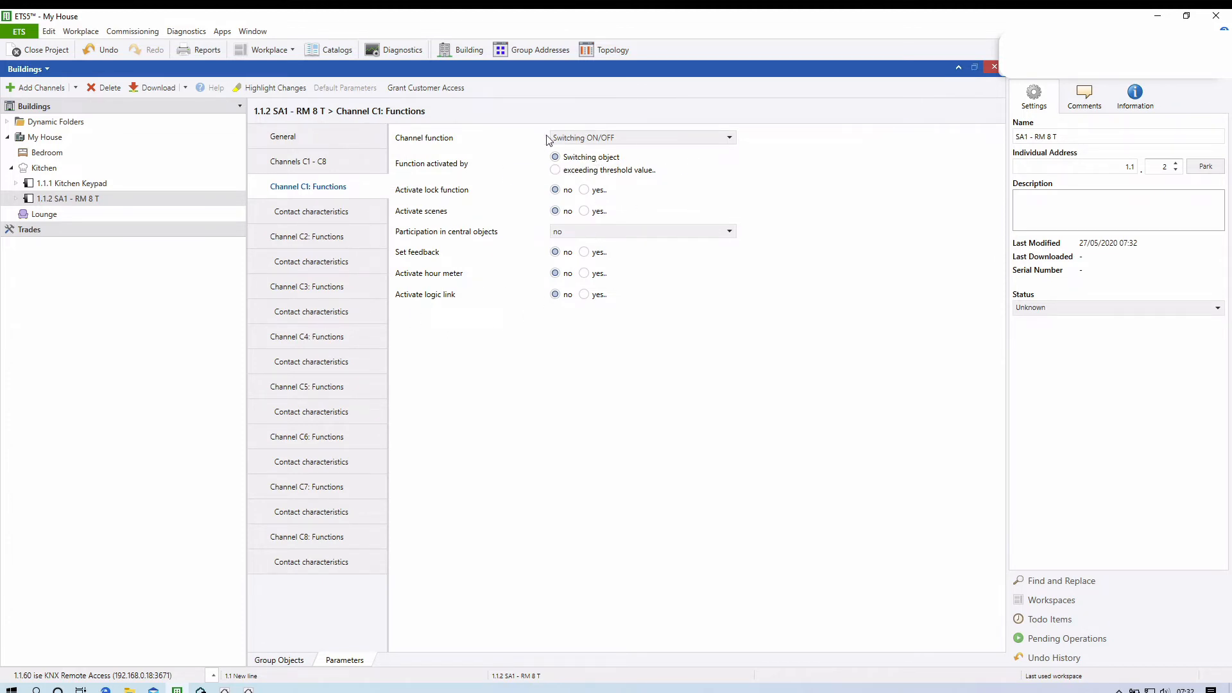
click(578, 139)
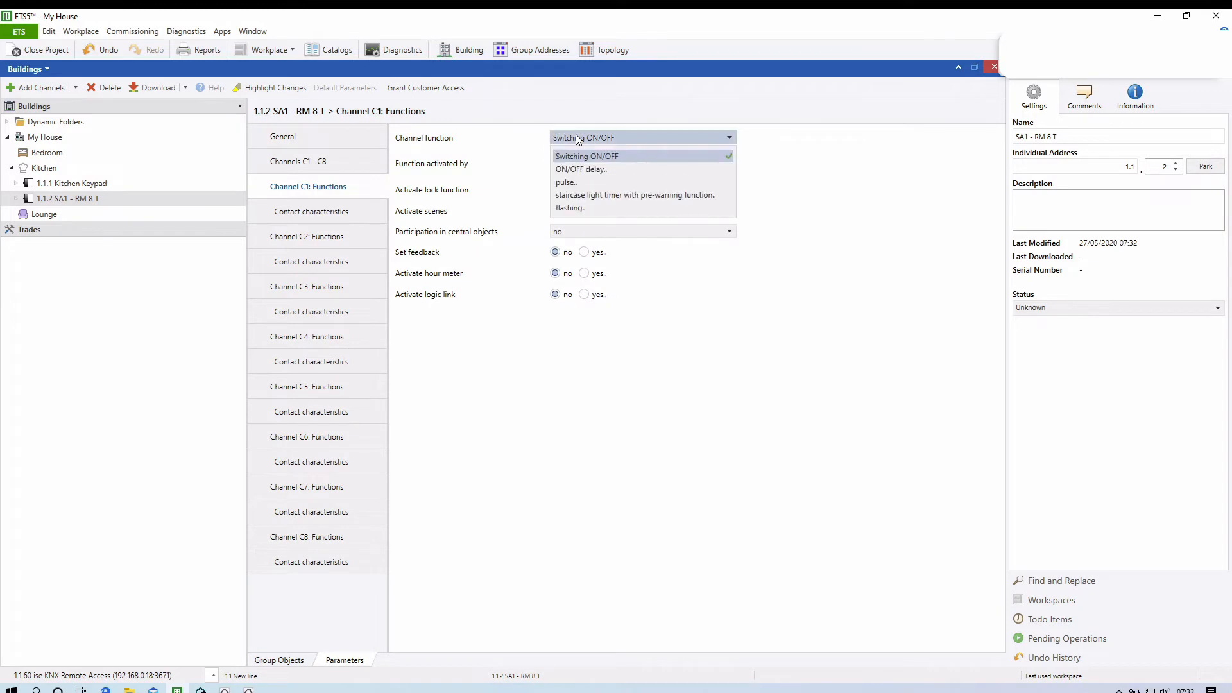
click(618, 137)
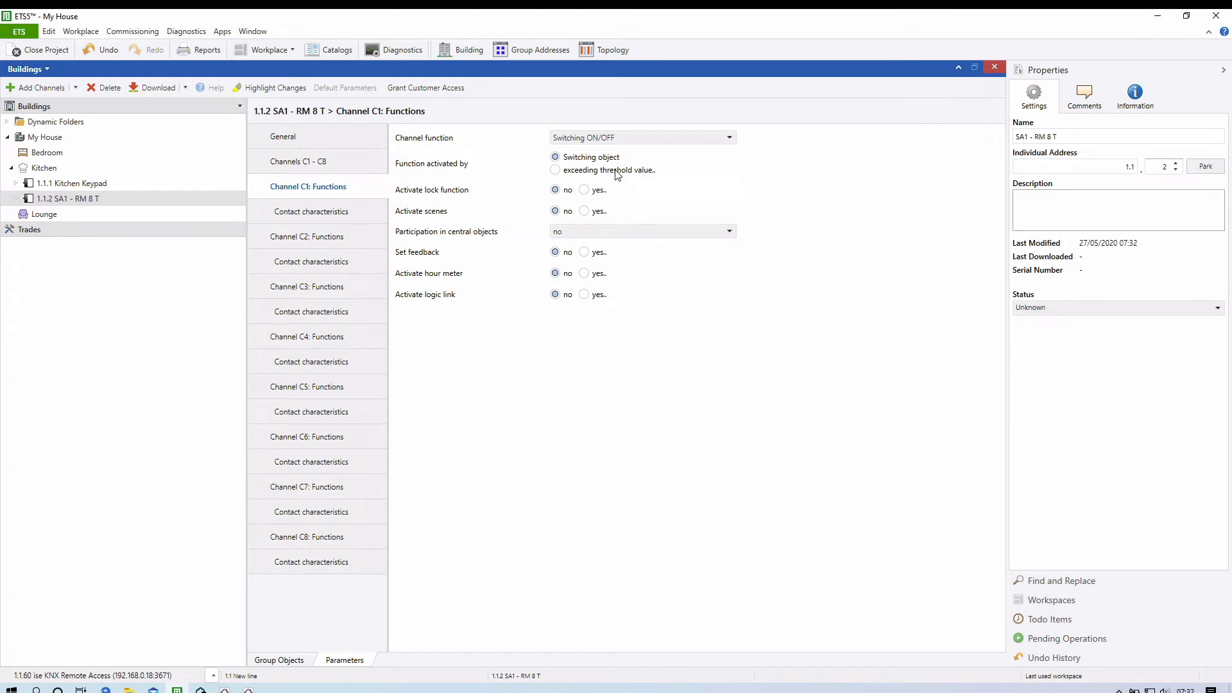
click(617, 174)
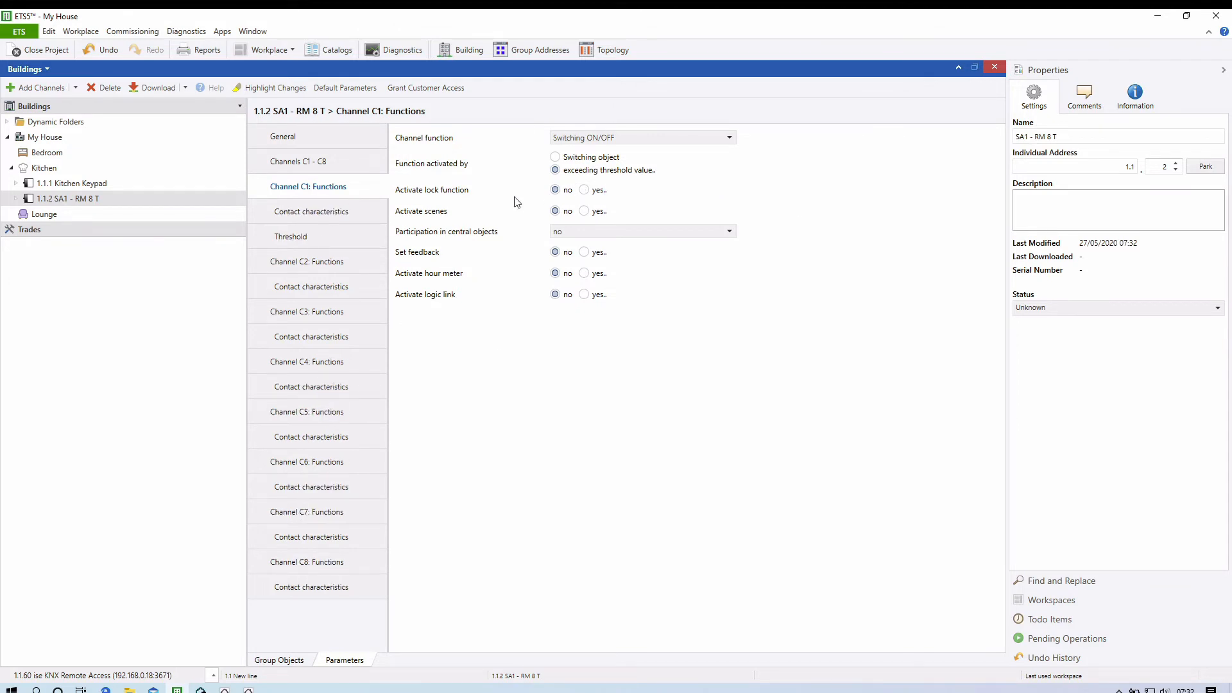
click(581, 157)
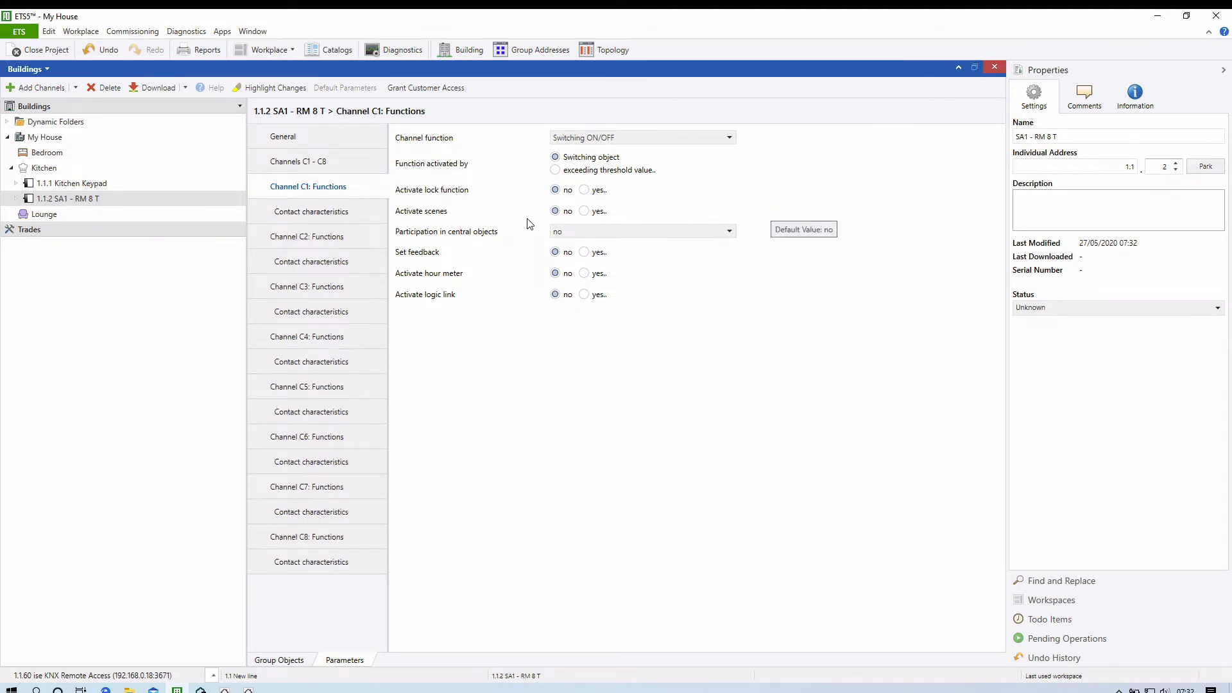
Activate feedback for channel C1 and open its feedback parameters
click(594, 255)
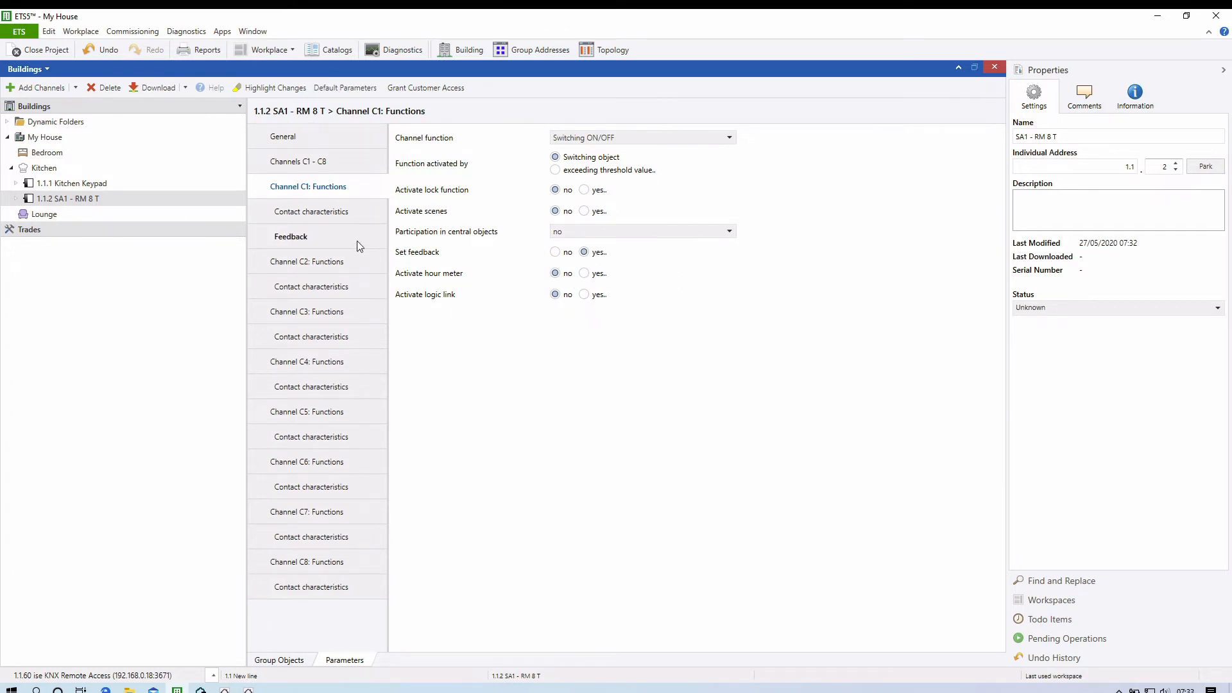
click(338, 238)
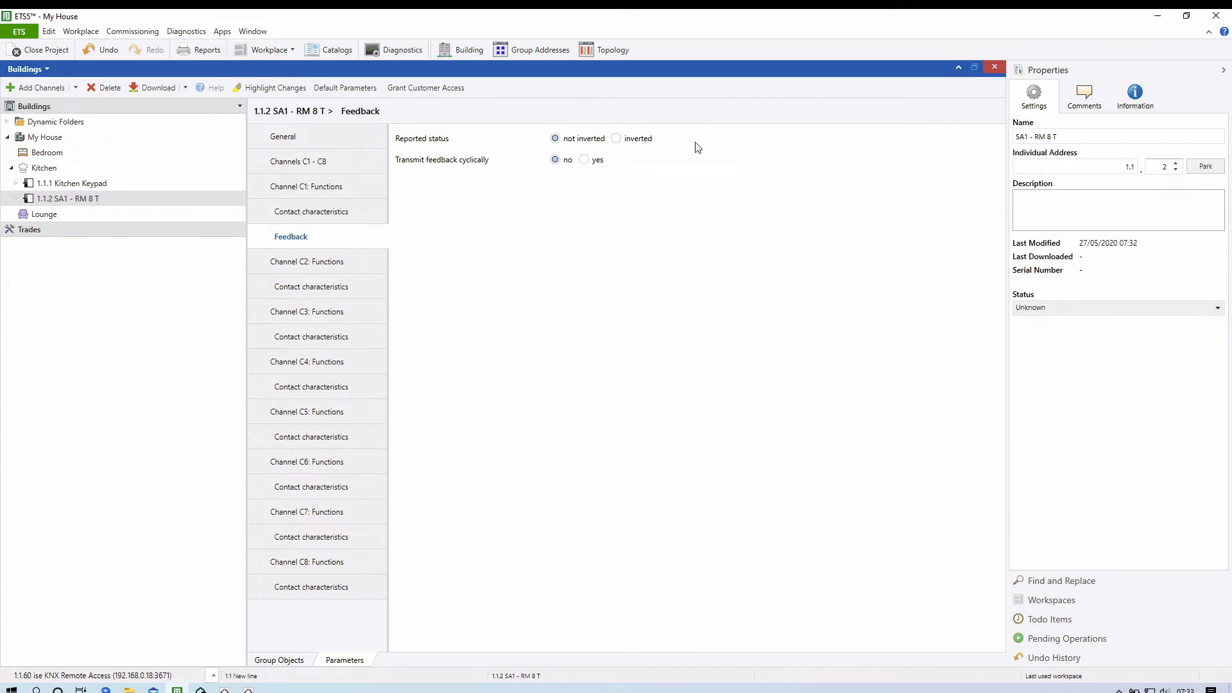
Deactivate the feedback of channel C1 and display the SA1 - RM 8 T group objects, selecting the Channel C1 switching object
click(319, 192)
click(557, 253)
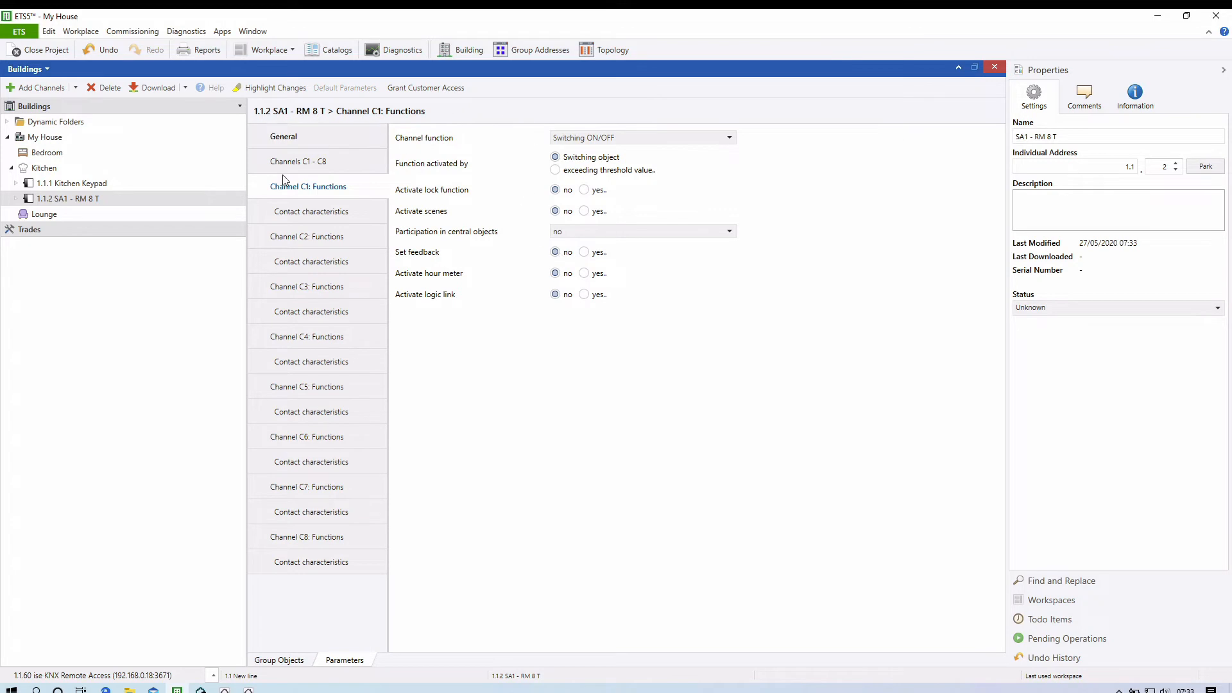
click(282, 661)
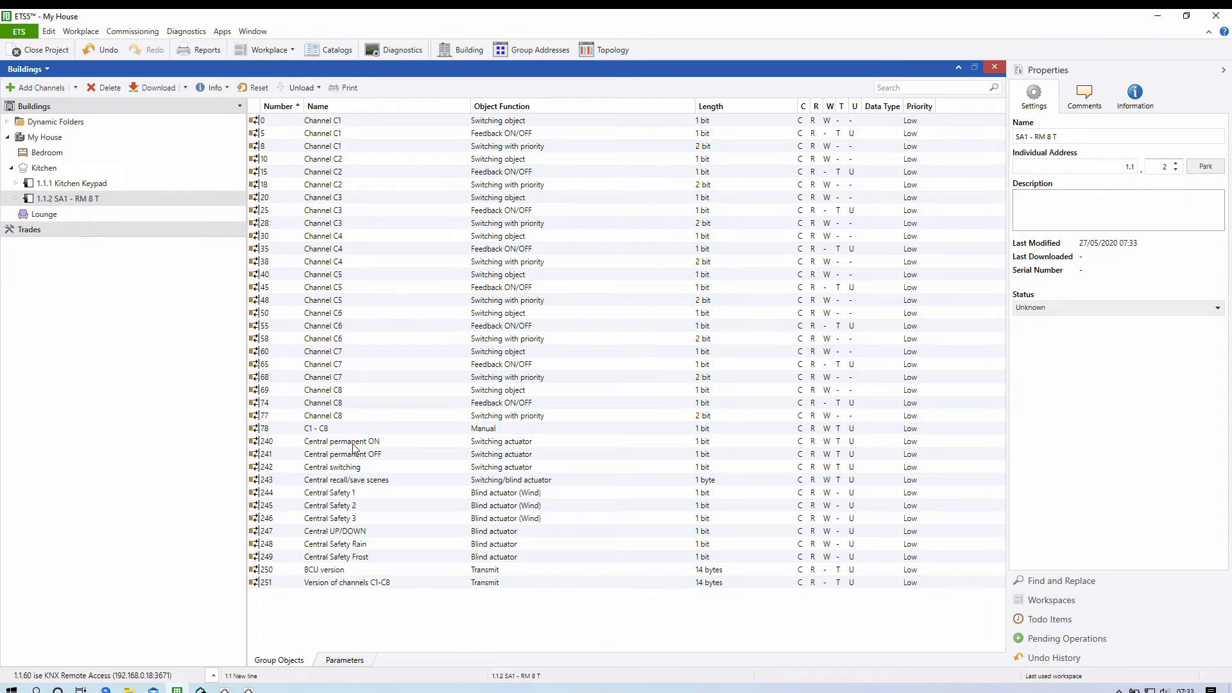
click(336, 125)
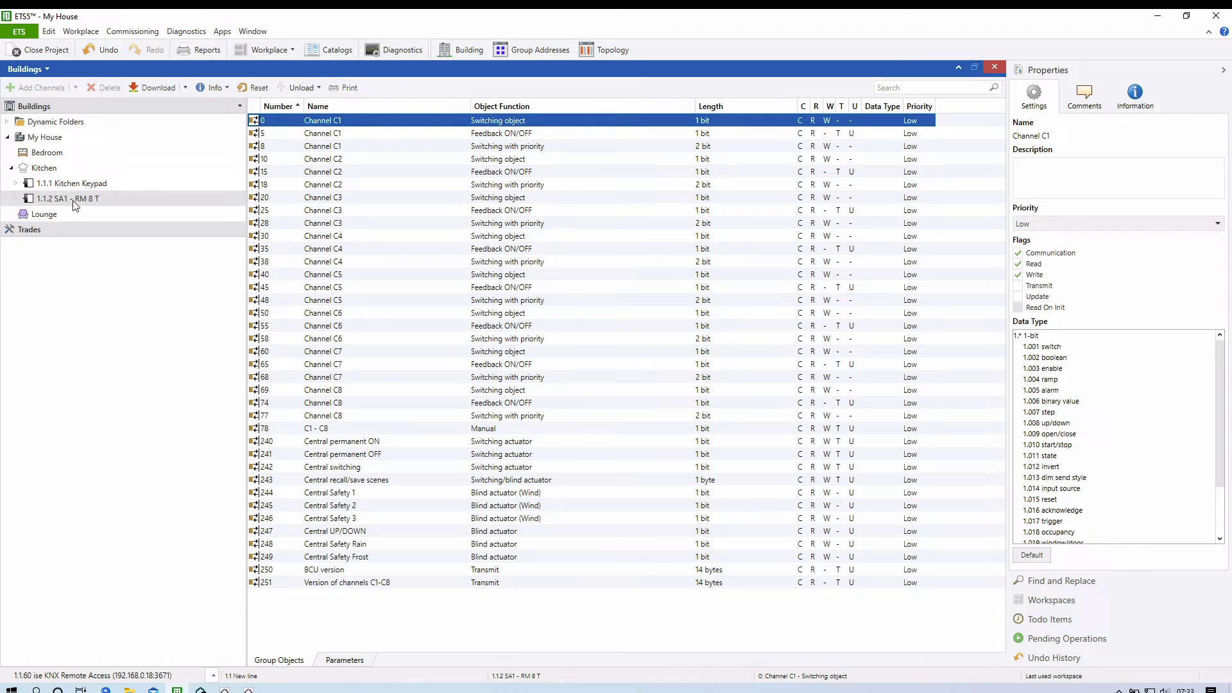
Show the group addresses in an enlarged area beneath the building view and add a main group named Lighting
click(521, 52)
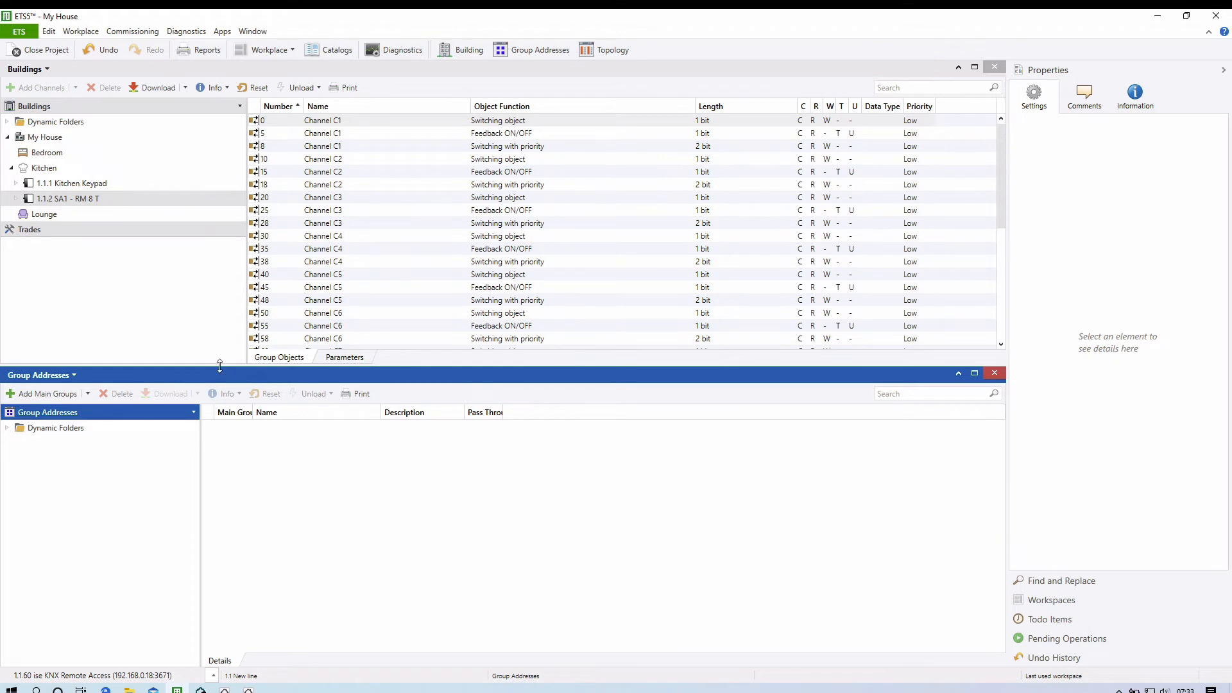
drag(220, 366, 223, 281)
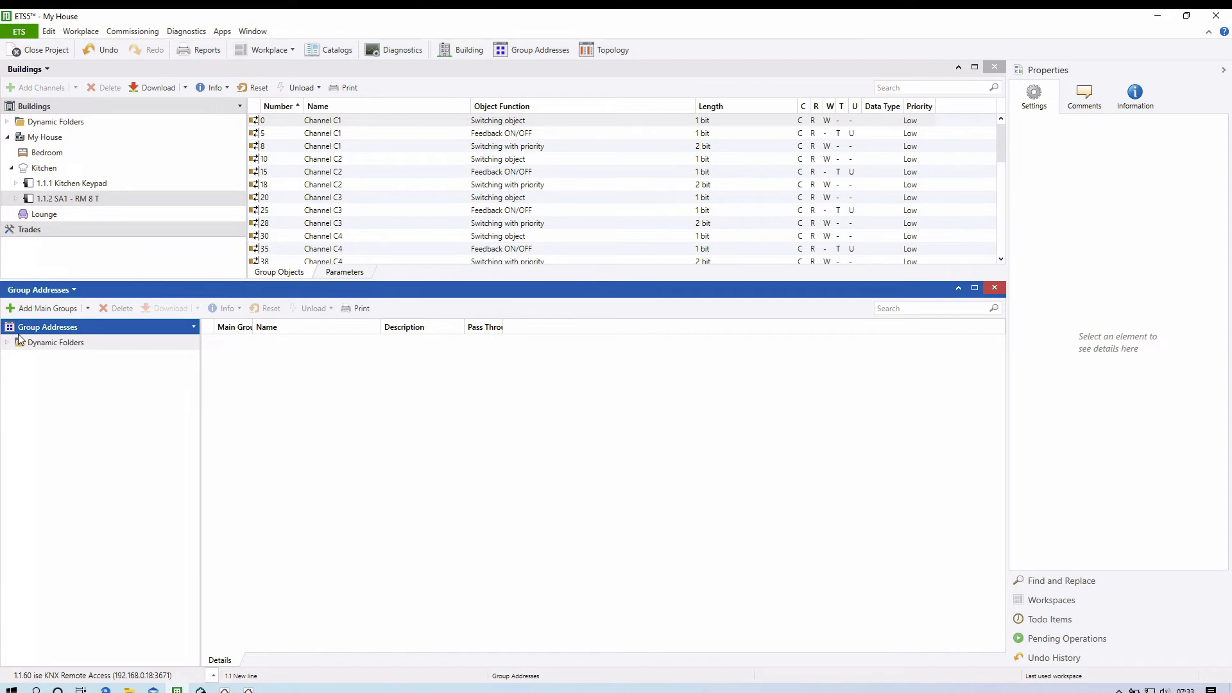
click(56, 306)
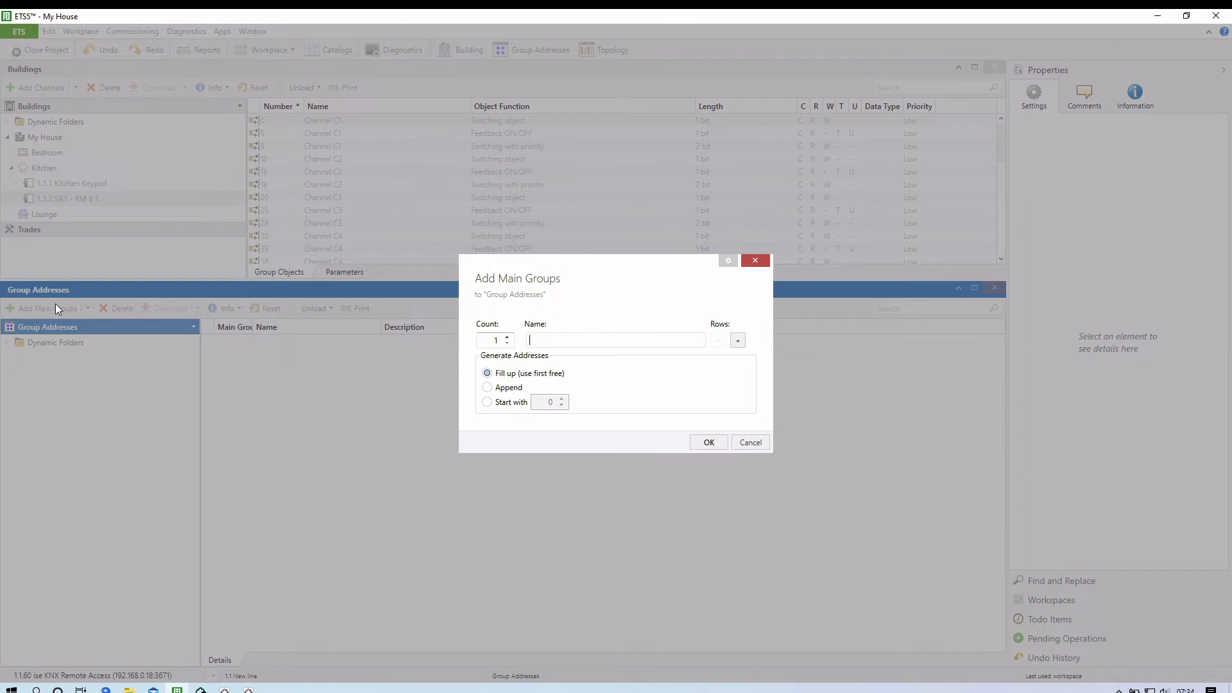
text(Lighting)
click(709, 443)
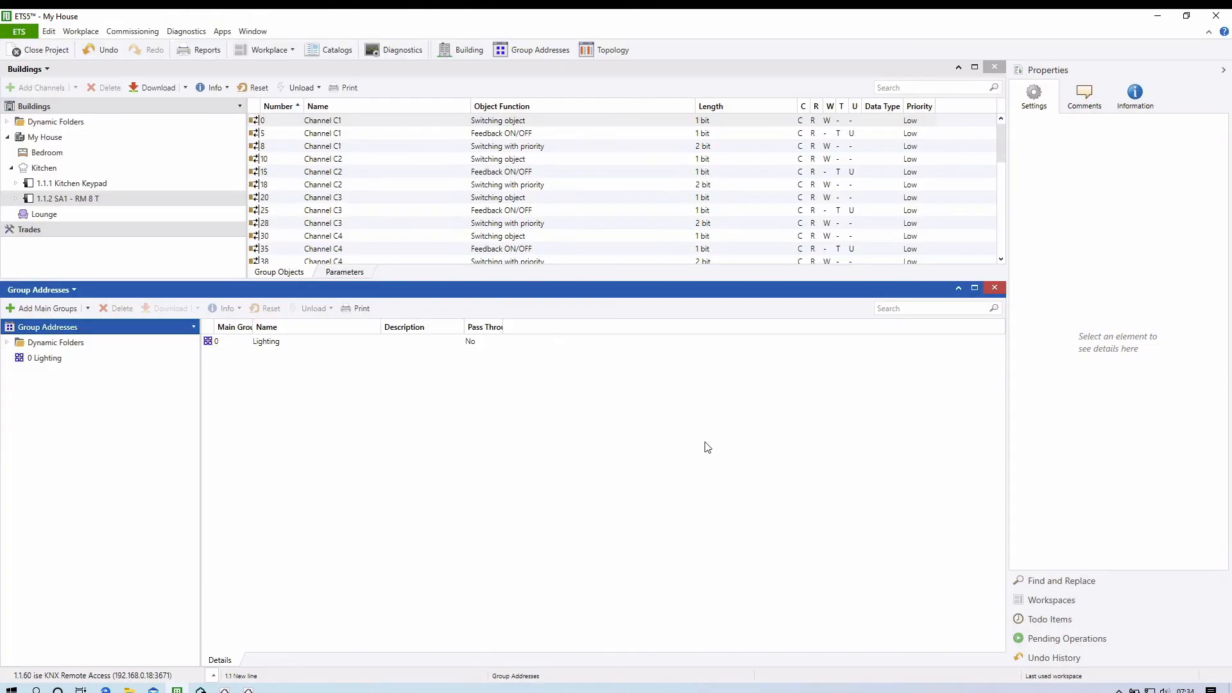
Add a middle group named Kitchen to the Lighting main group
click(27, 363)
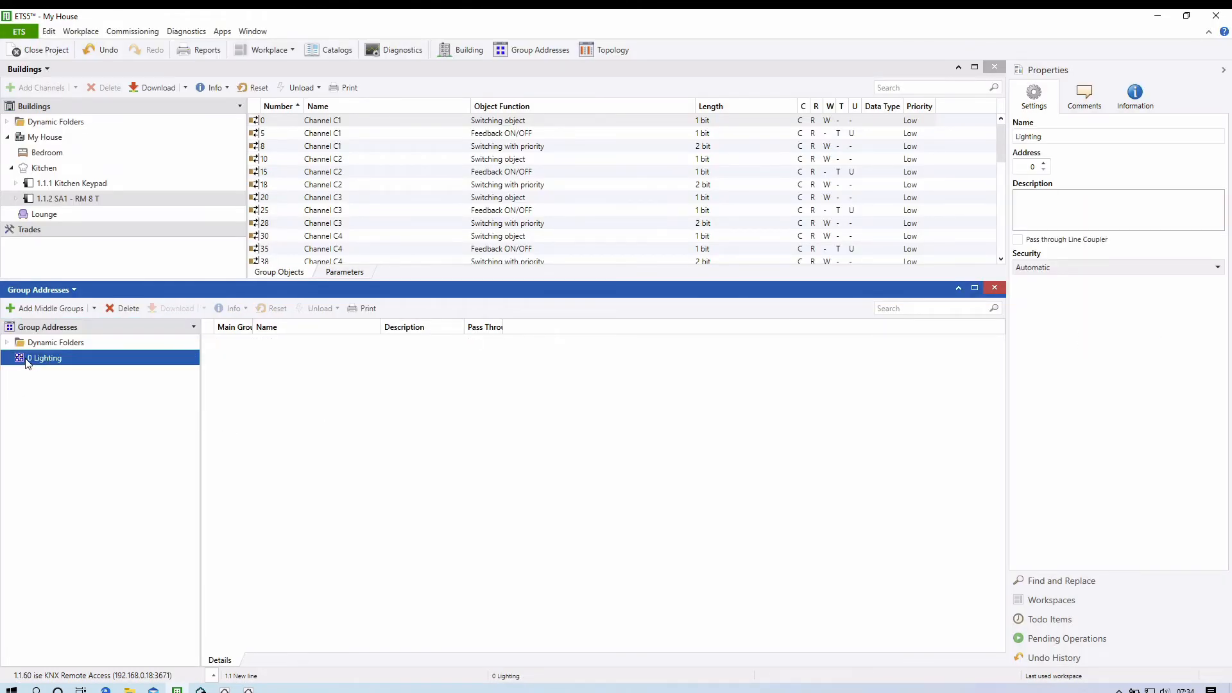
click(51, 309)
text(K)
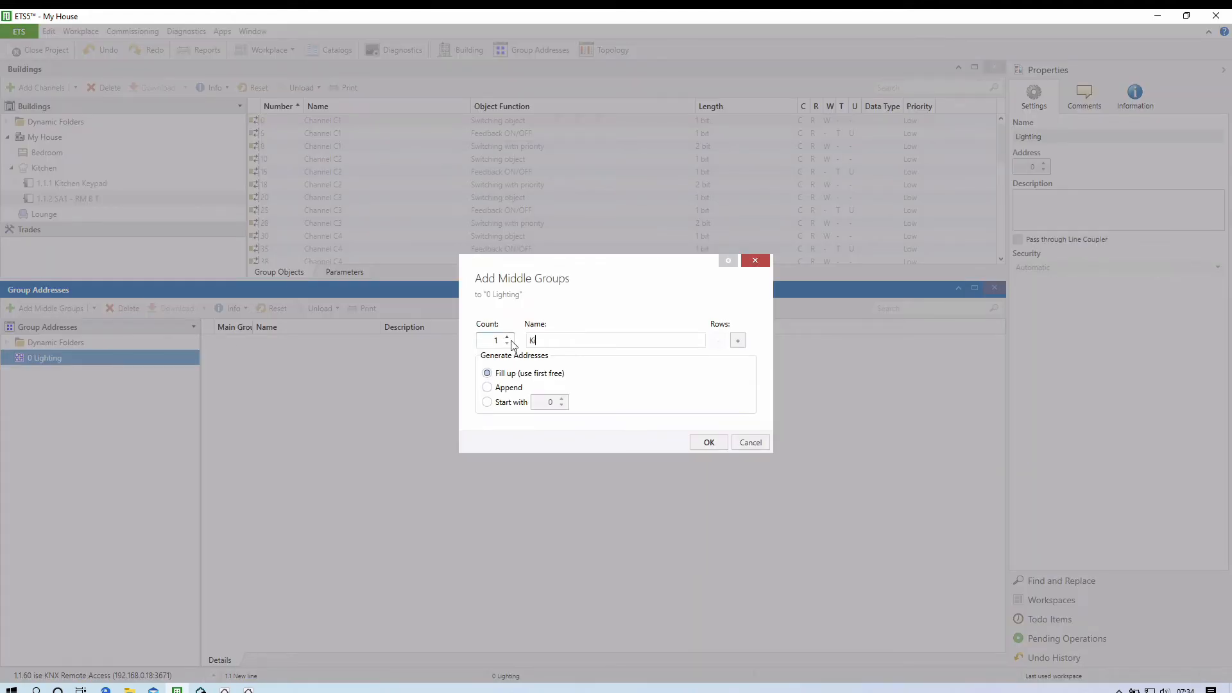
text(itchen)
click(707, 443)
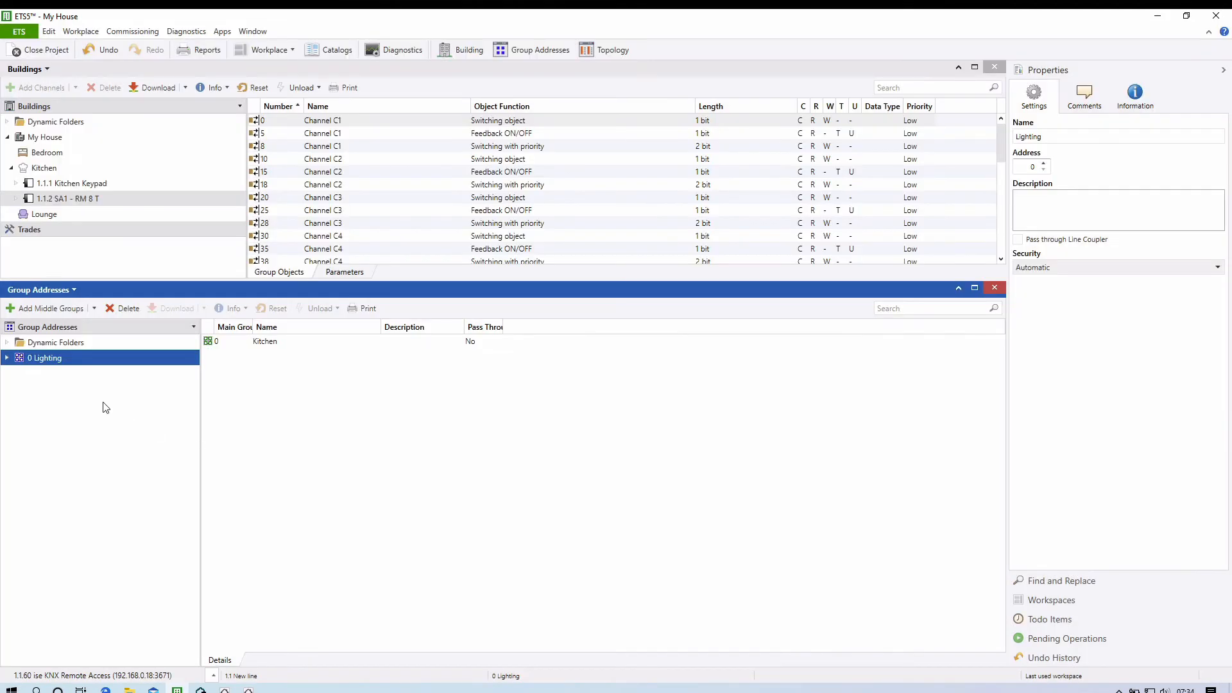
Add a group address named "Kitchen Downlights SA1/1 KP1 Switching" to the Kitchen middle group
click(8, 358)
click(50, 374)
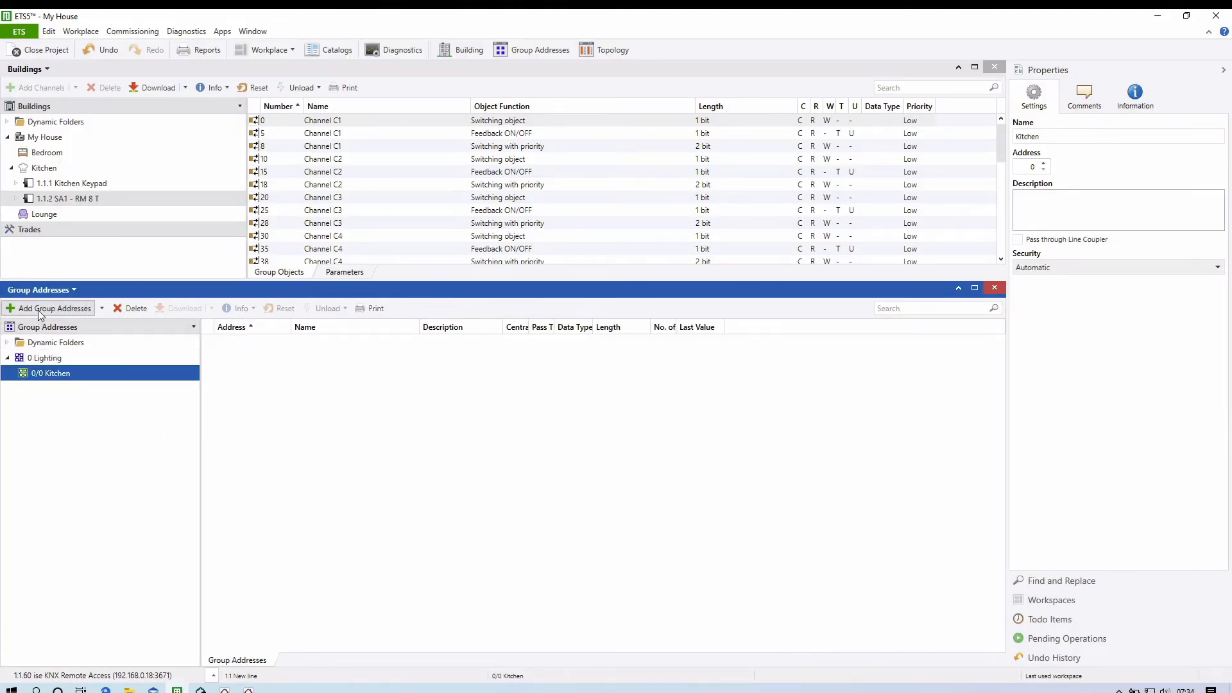
click(37, 310)
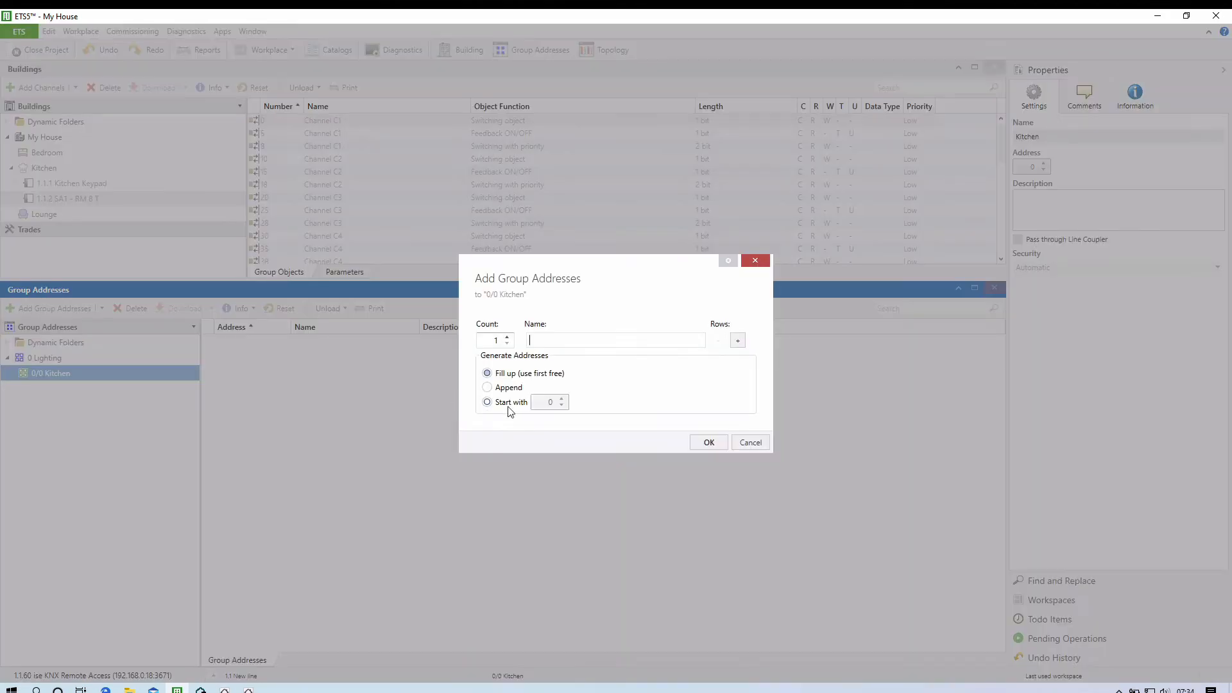
text(Kitchecn)
drag(570, 340, 528, 346)
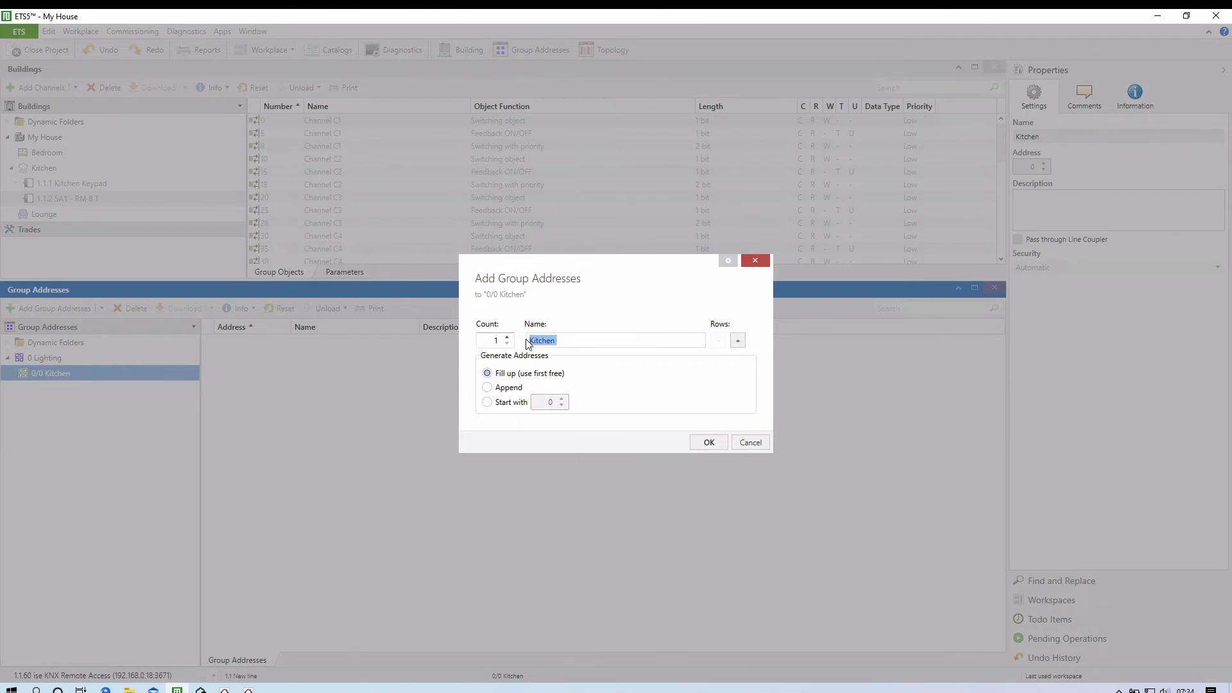
click(566, 342)
text(Downlights SA1/1 KP2)
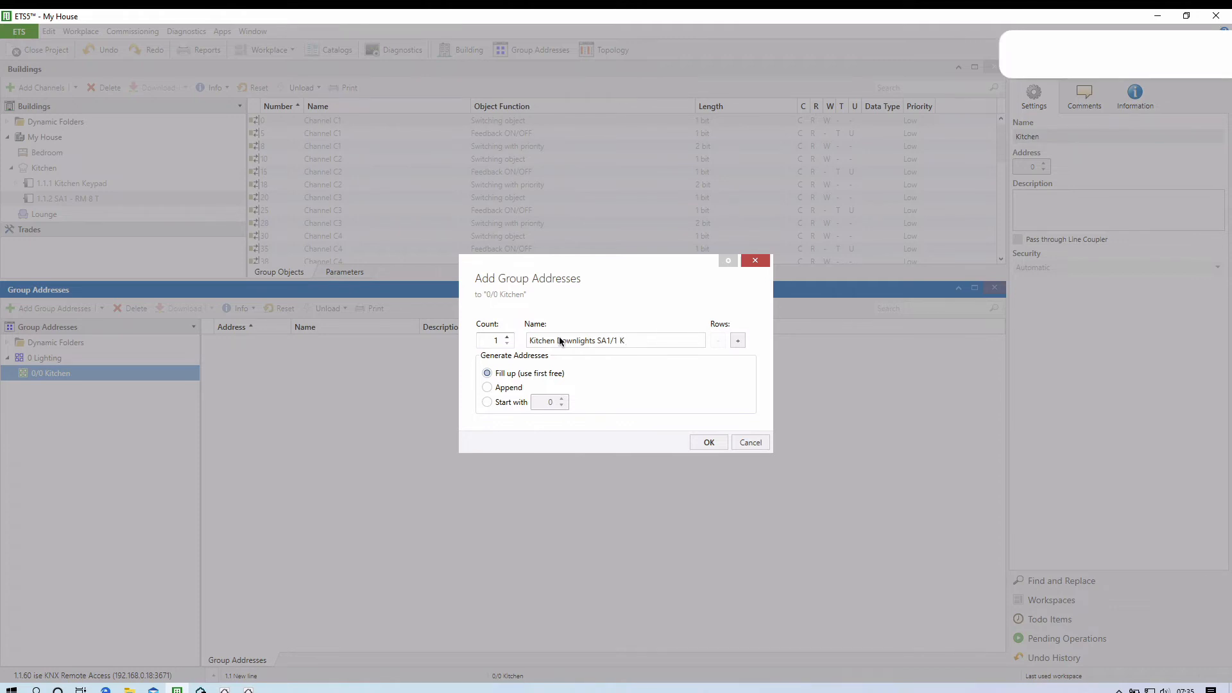
key(BackSpace)
text(1)
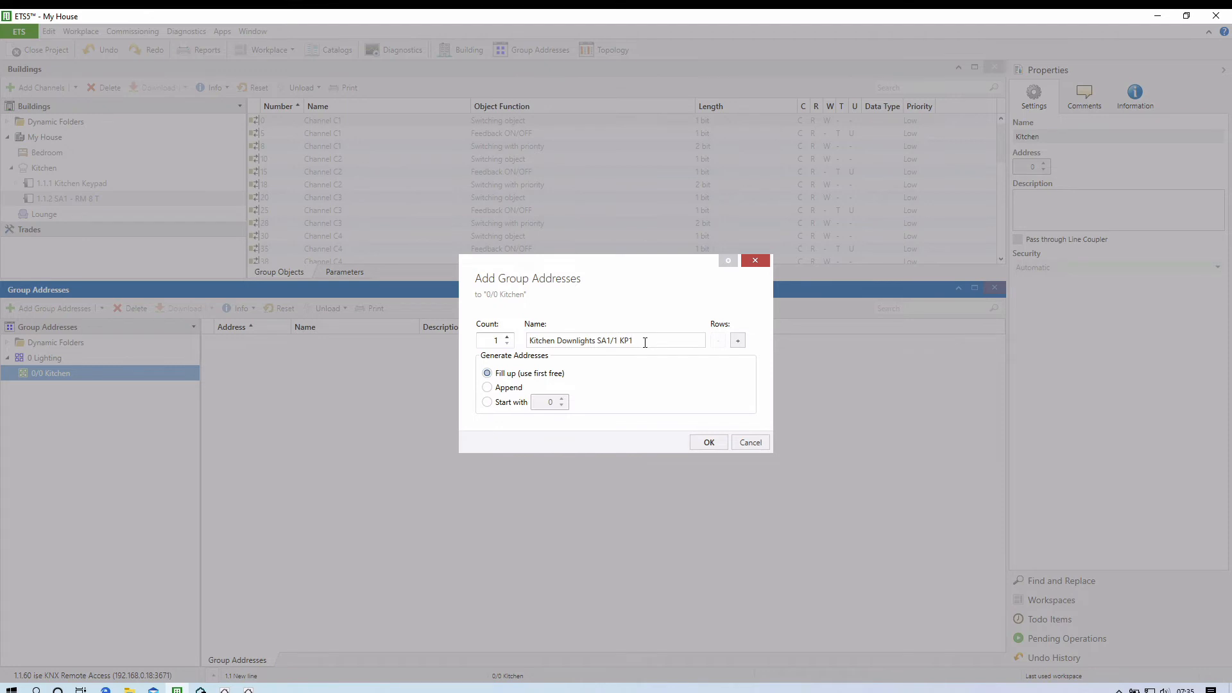
text(Switching)
click(708, 442)
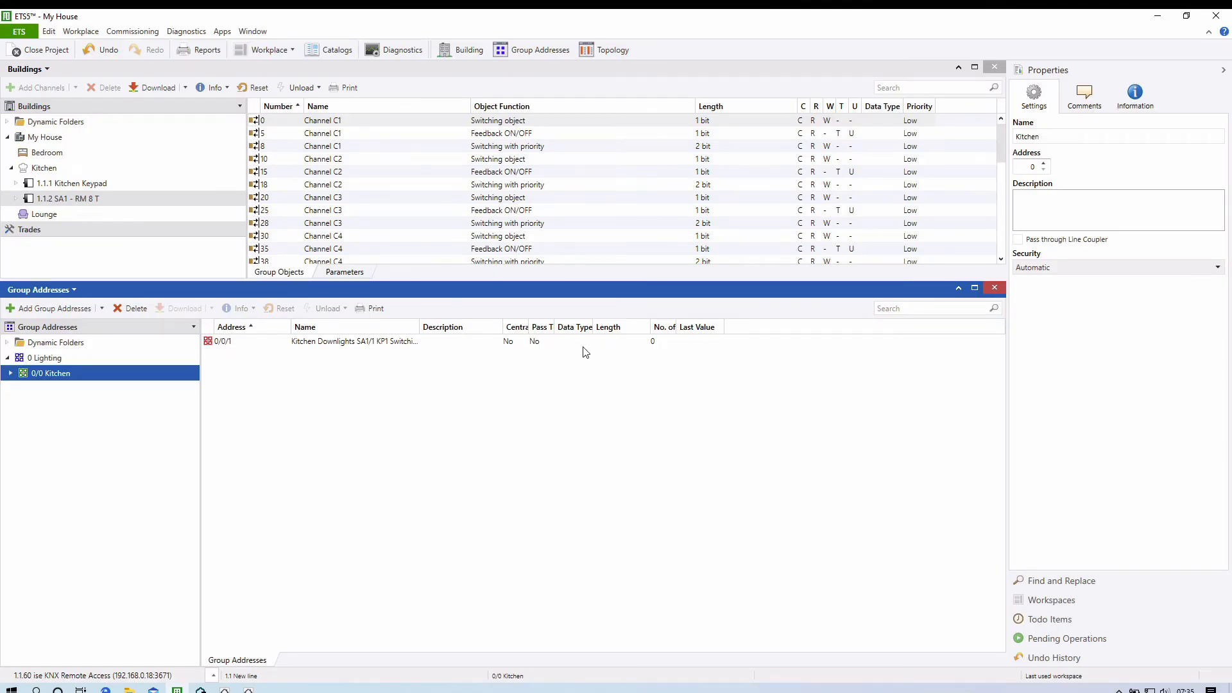
Expand the Kitchen middle group, widen the Central column and check the new group address's associations
click(11, 375)
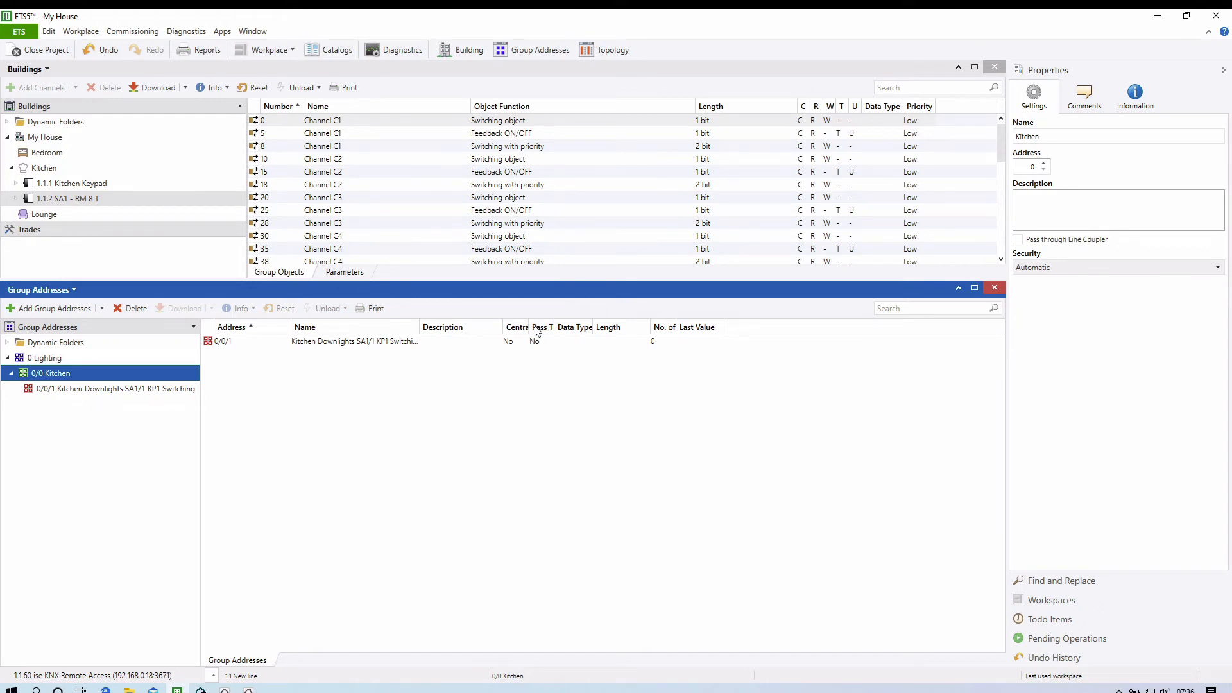
drag(532, 327, 553, 327)
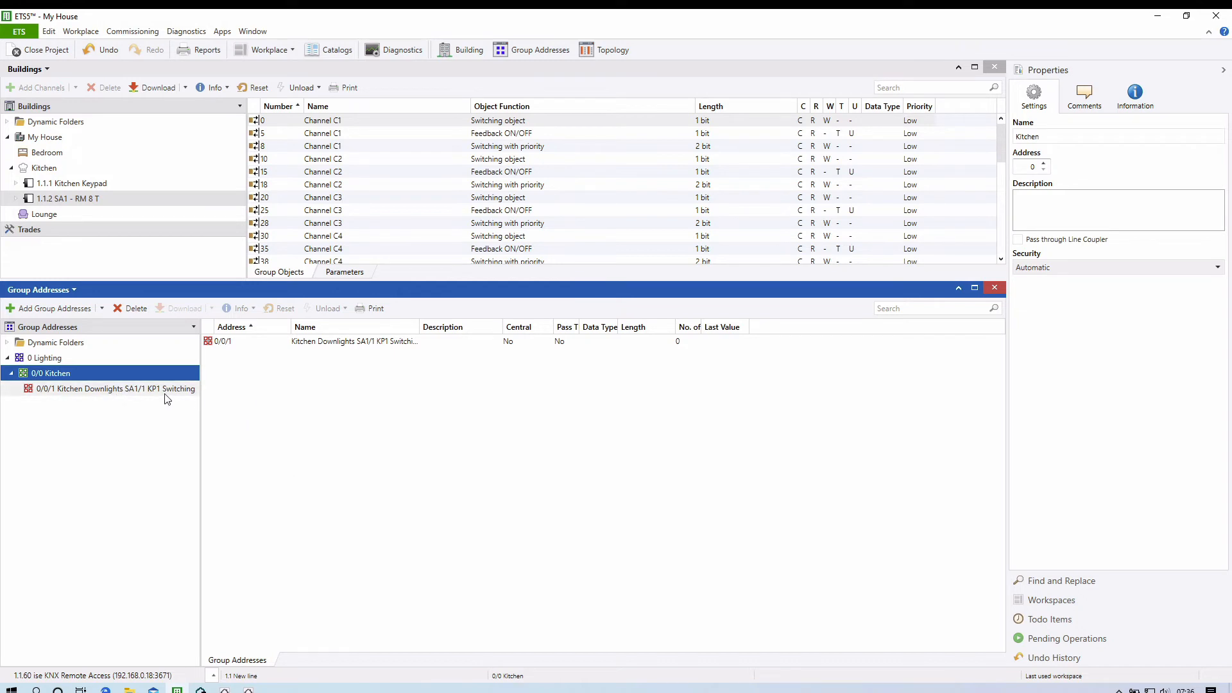
click(95, 393)
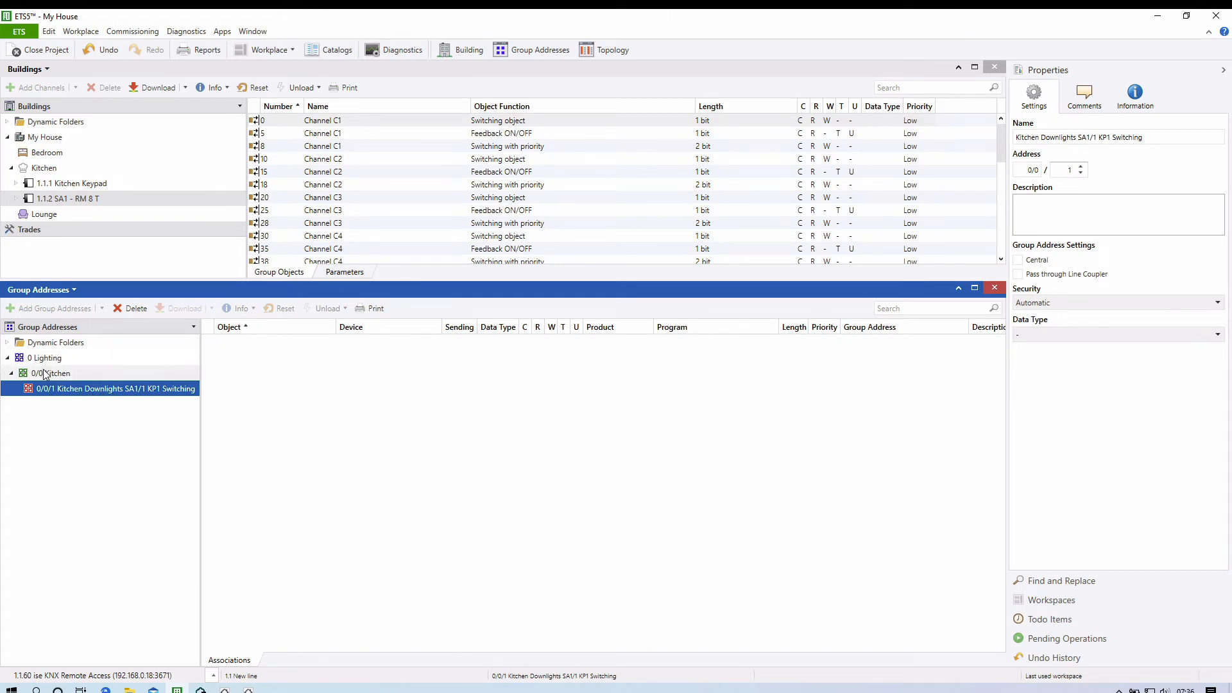
click(81, 380)
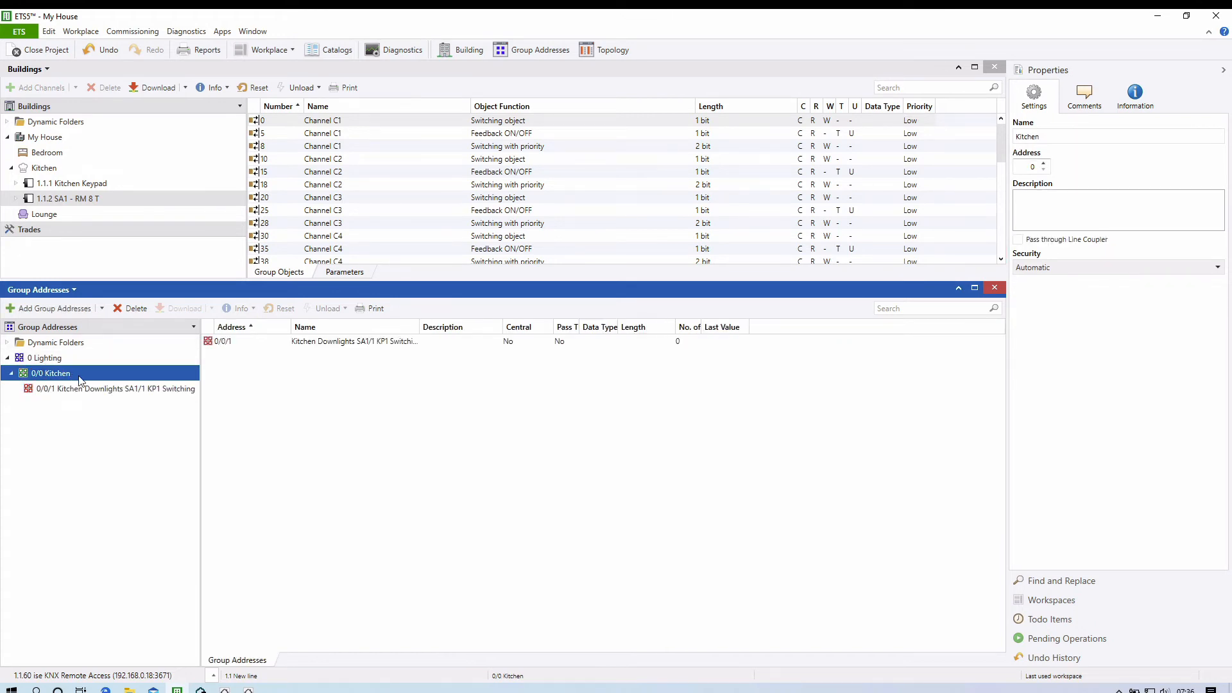
Link the Kitchen Keypad's Rocker 1 switching object to the Kitchen Downlights group address and check its associations
click(87, 183)
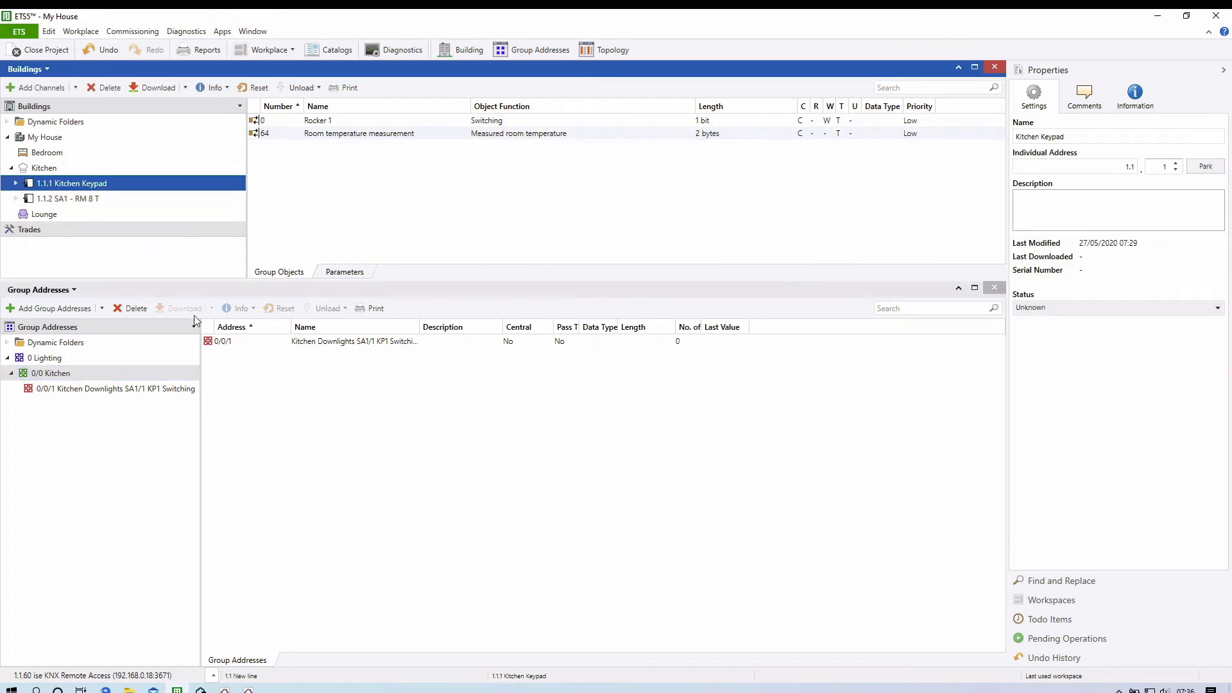
click(323, 122)
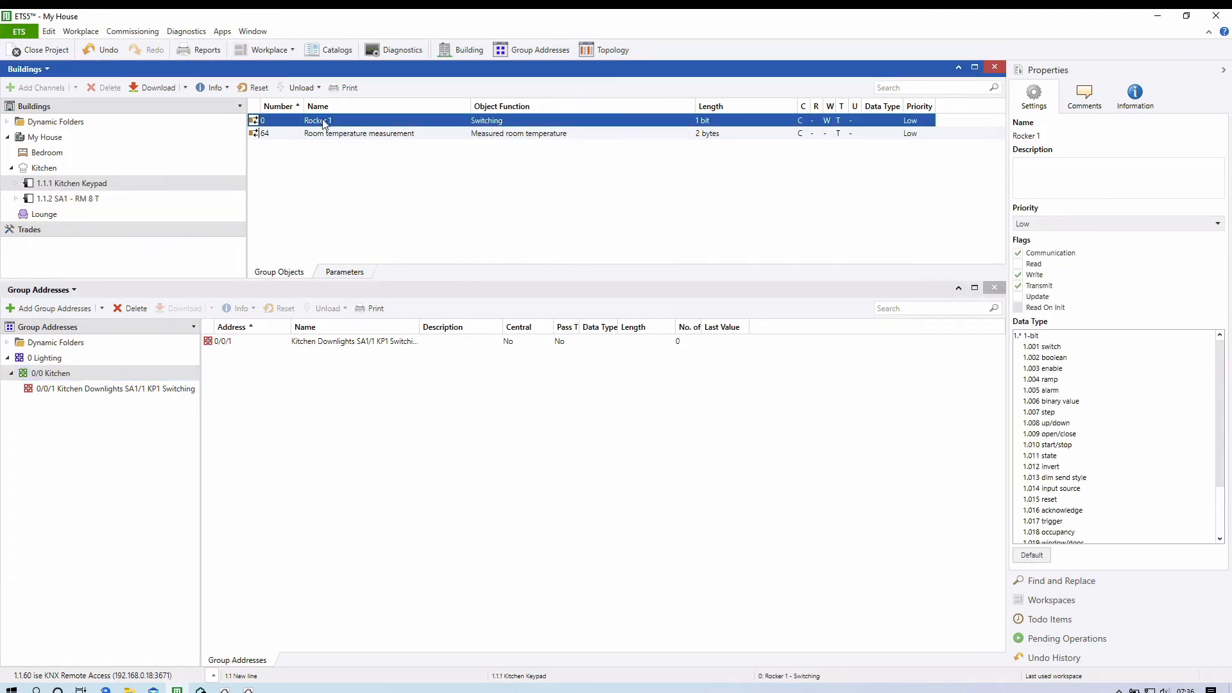
drag(324, 122, 110, 392)
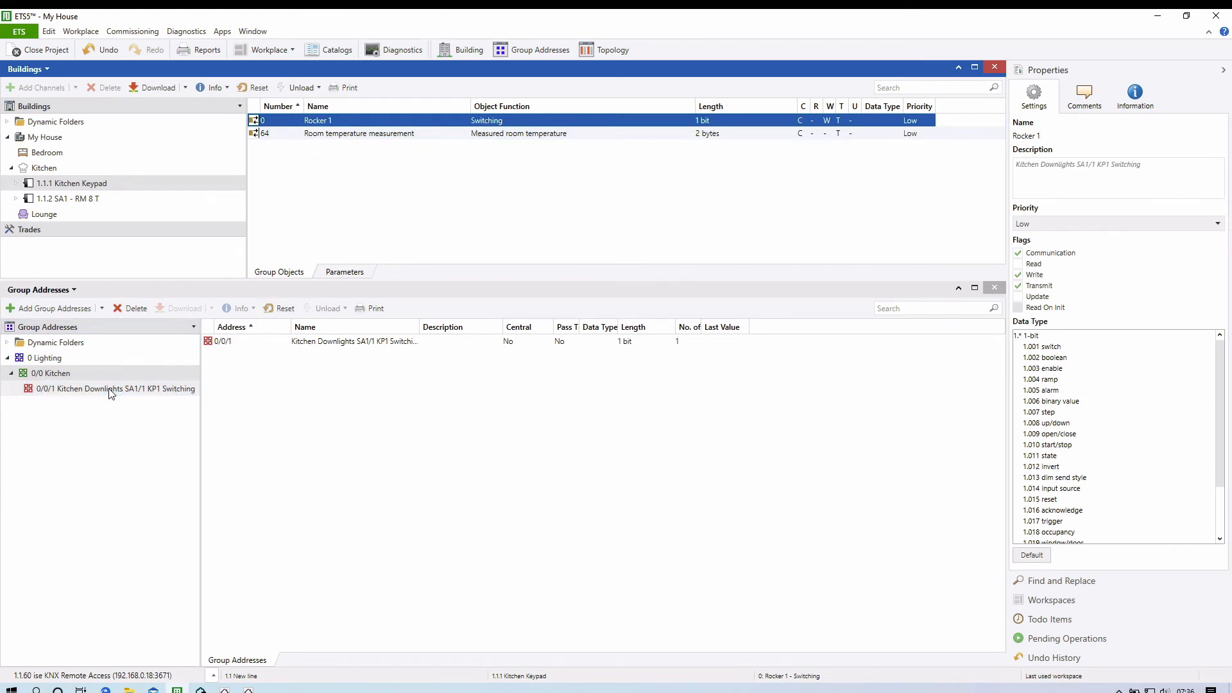
click(57, 392)
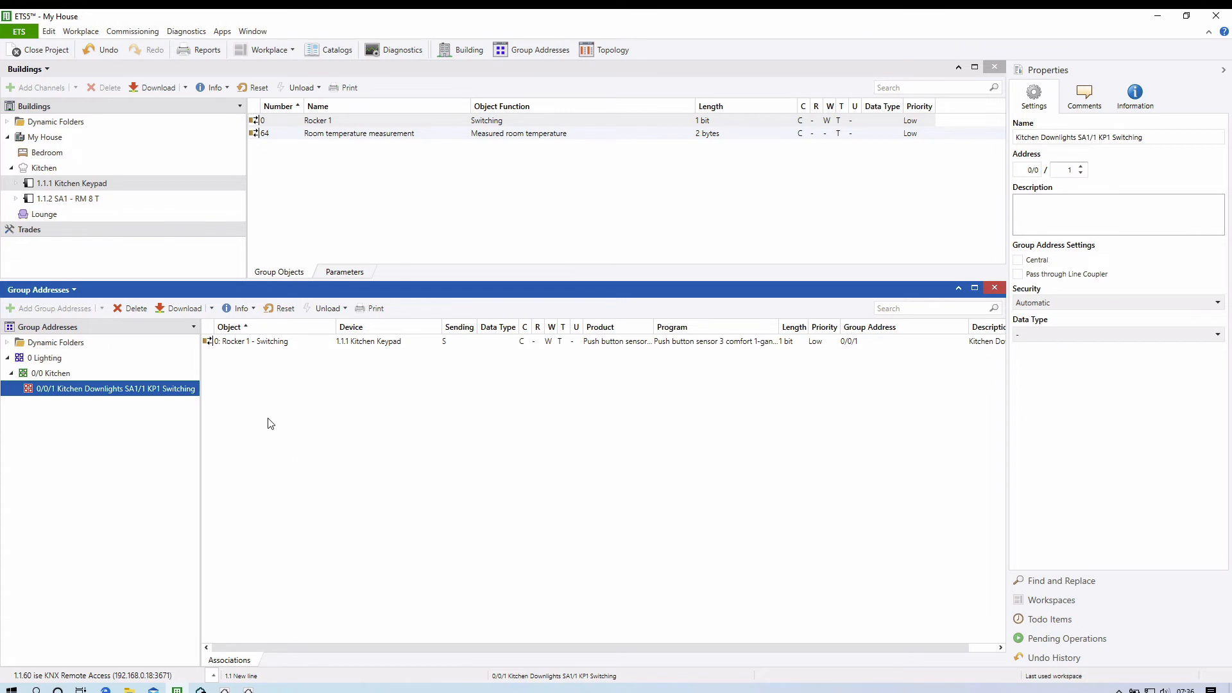
Link the Channel C1 switching object of SA1 - RM 8 T to the Kitchen Downlights group address
click(47, 201)
click(350, 121)
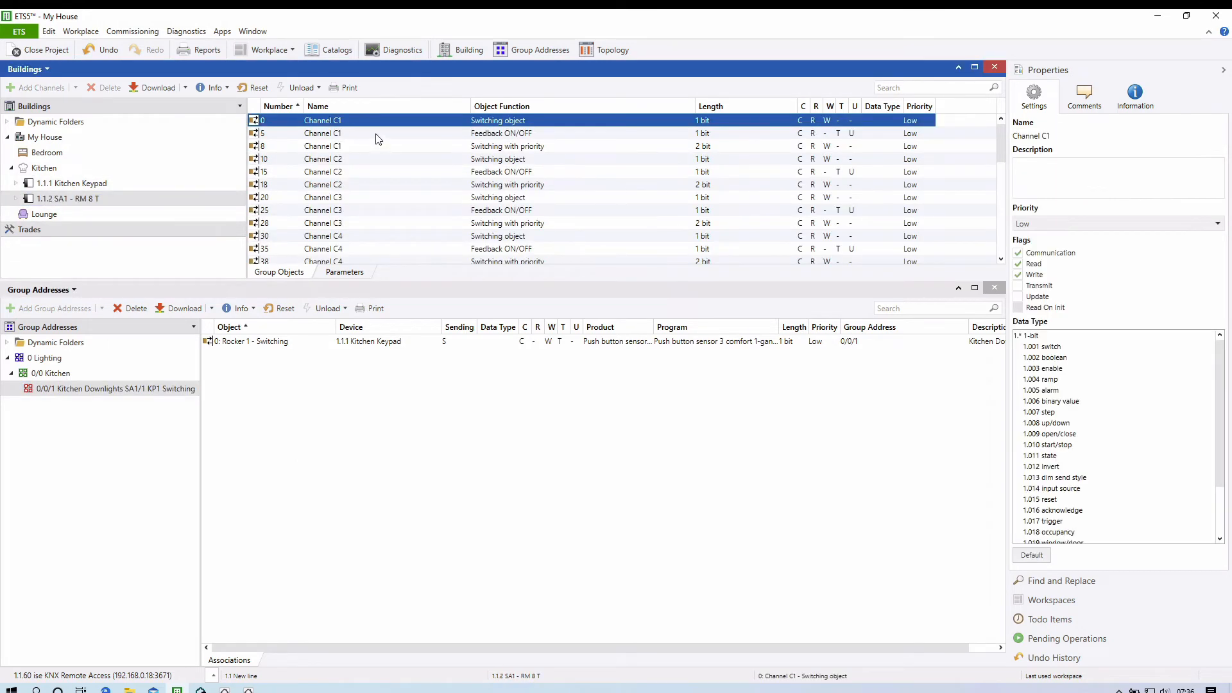
drag(426, 123, 367, 499)
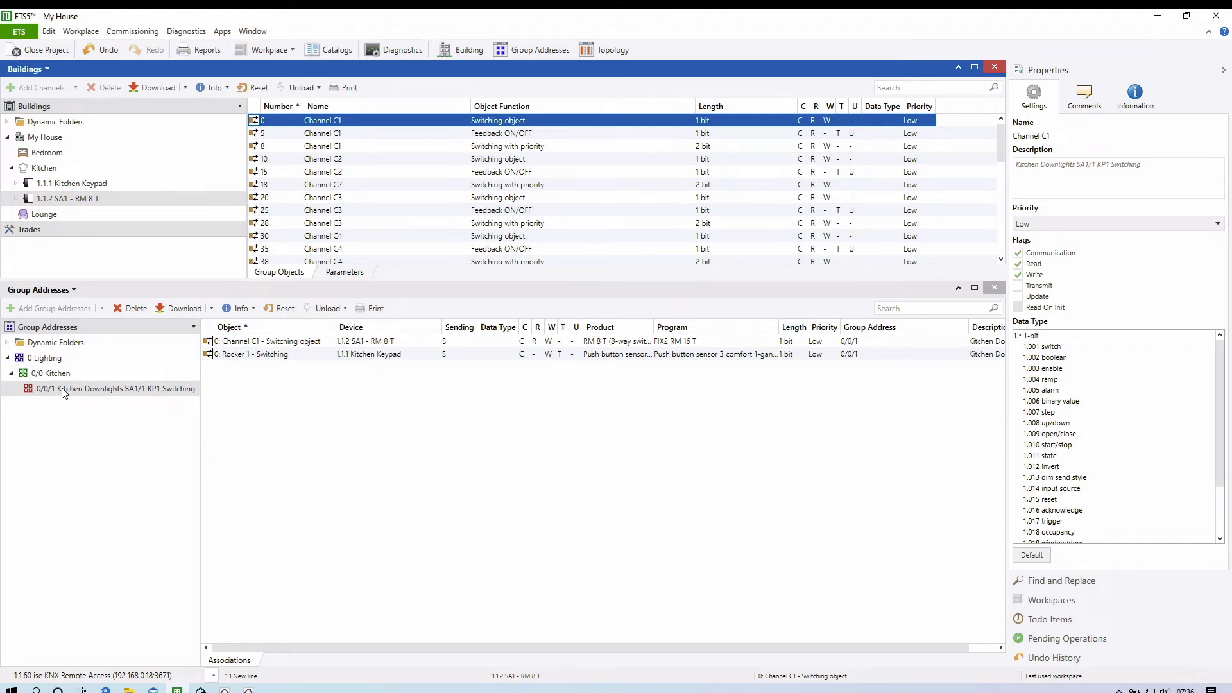
drag(64, 391, 151, 389)
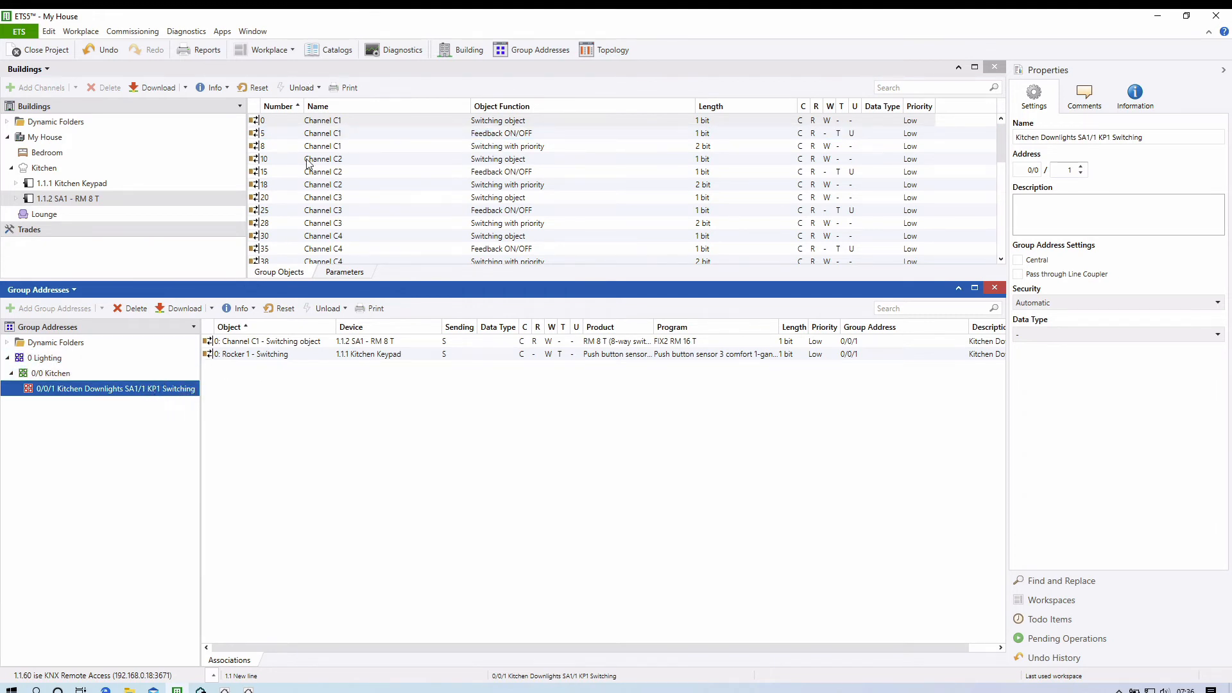
Check the linking options of the Channel C1 switching object and look through the group objects of SA1 - RM 8 T
right_click(326, 121)
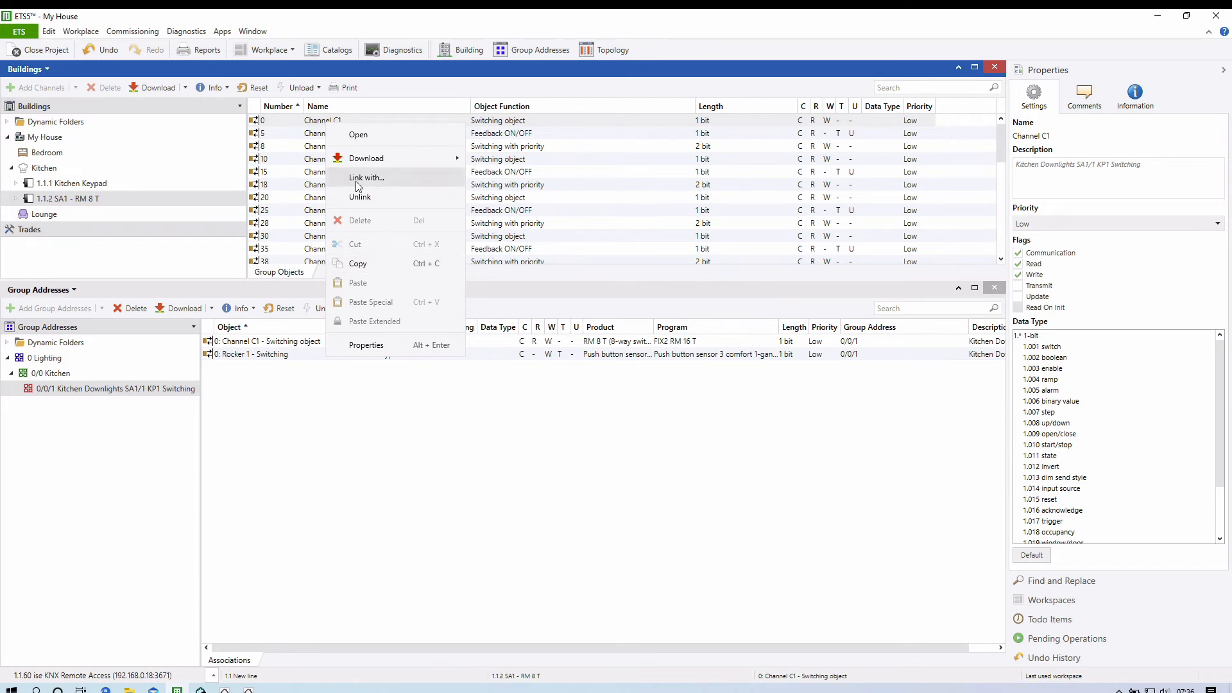
click(101, 199)
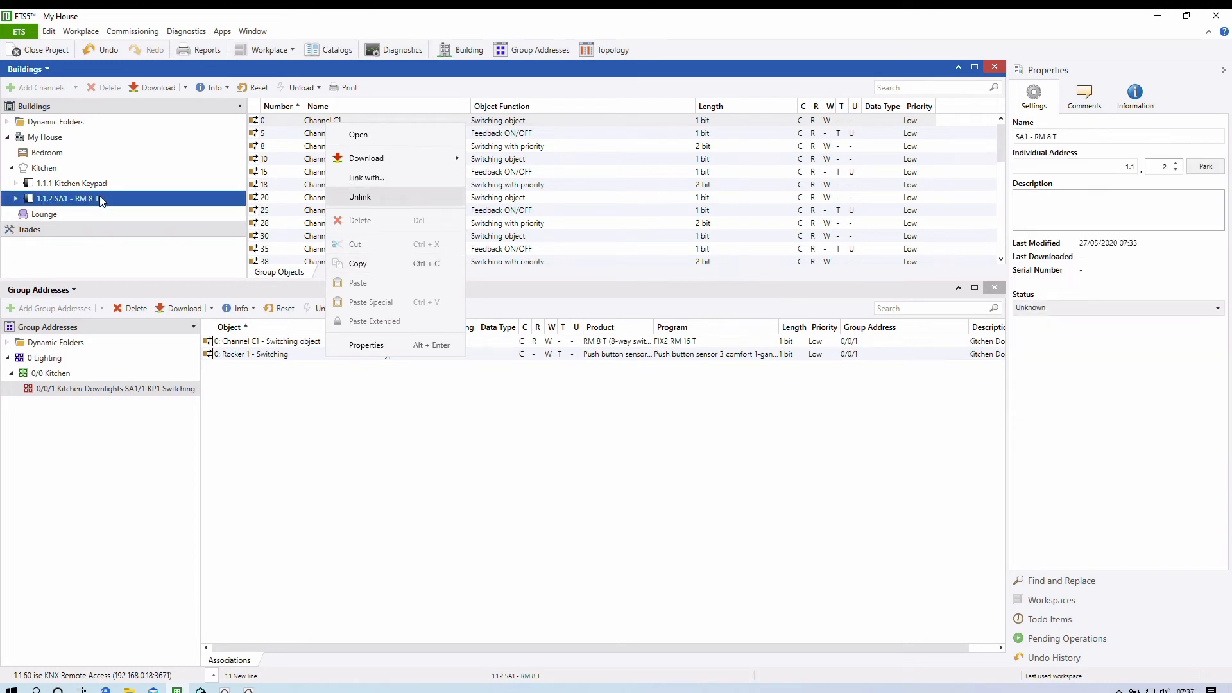
click(16, 198)
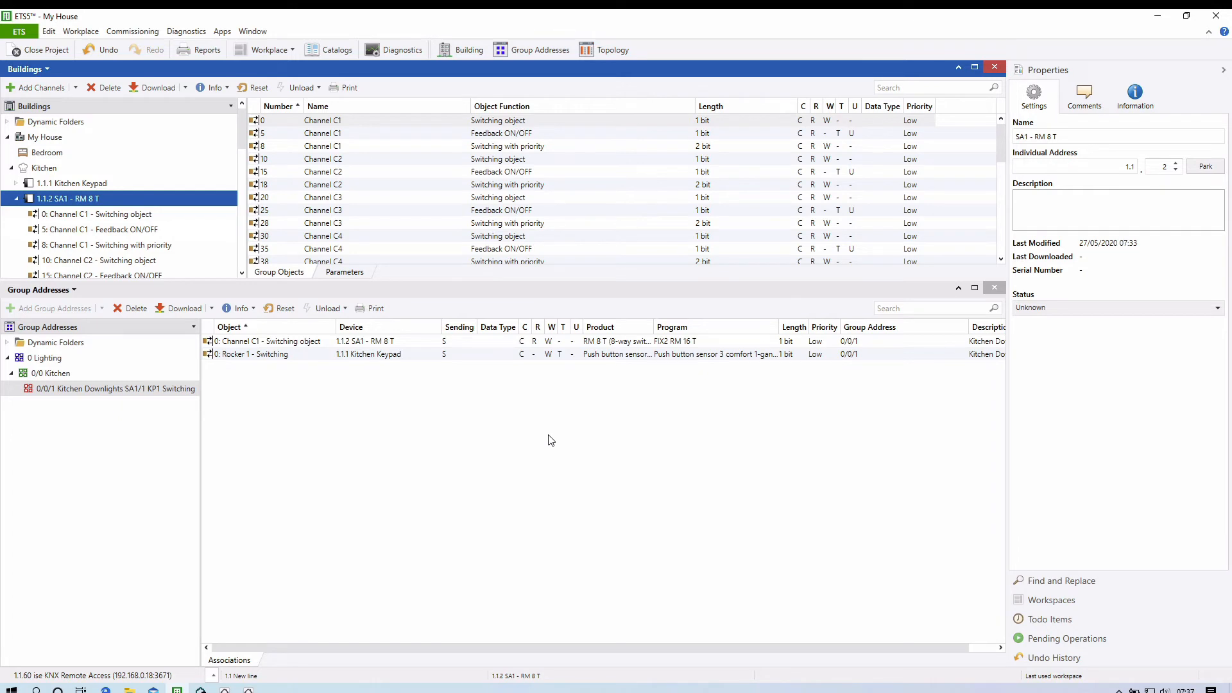
scroll(720, 262, down, 5)
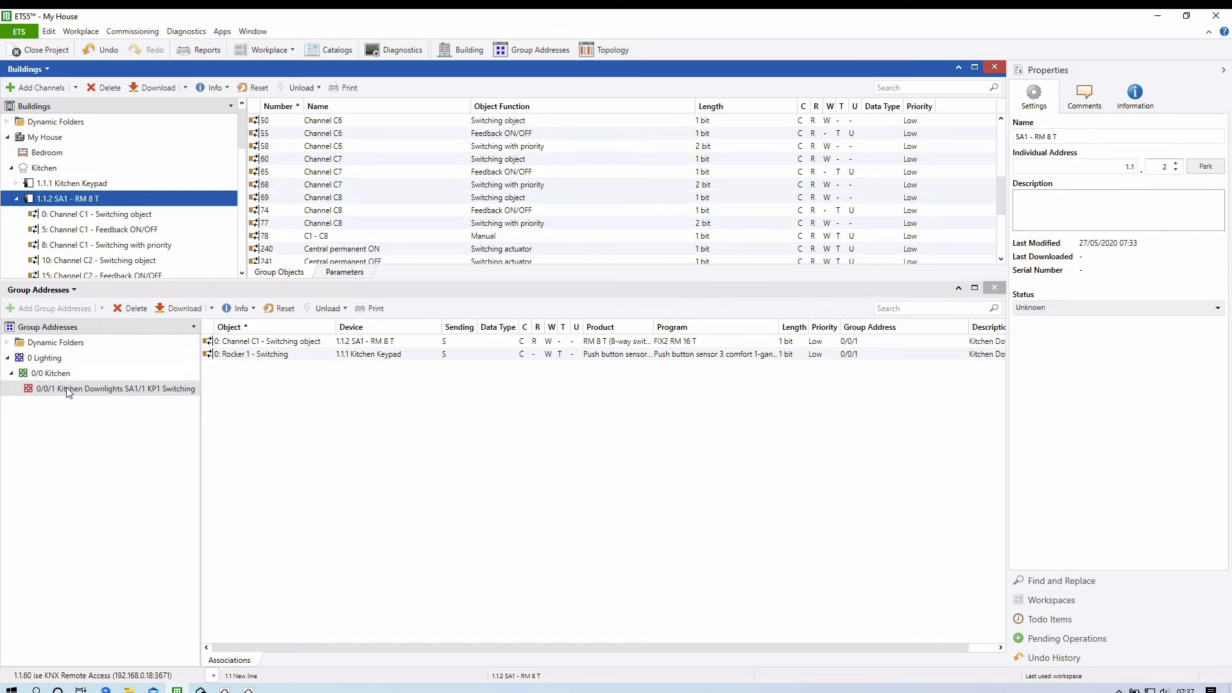
Replace the group address and building views with the topology view and select the Topology Backbone
click(994, 290)
click(994, 290)
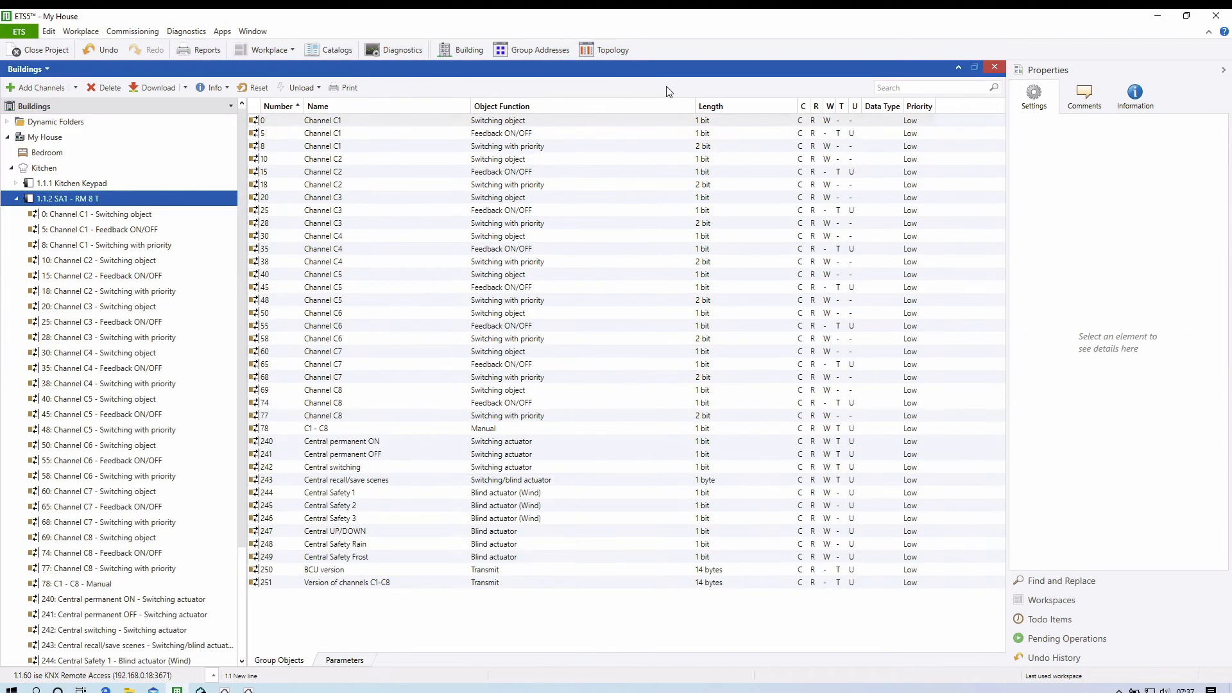
click(598, 51)
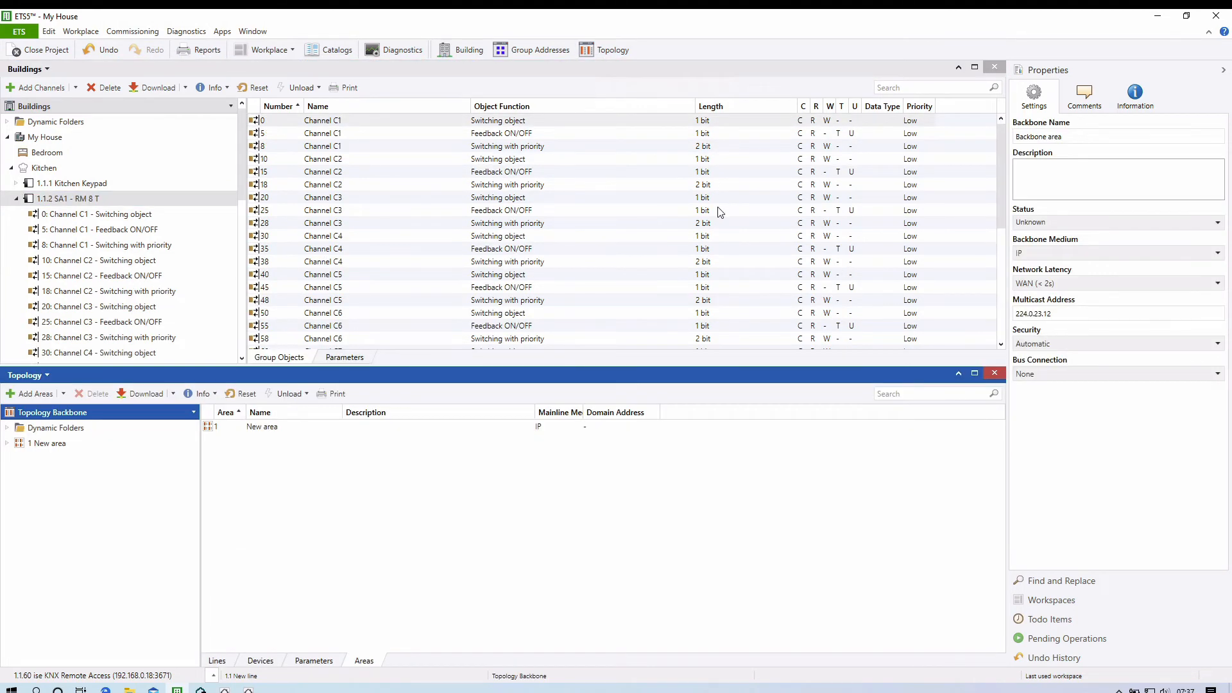
click(995, 67)
click(994, 67)
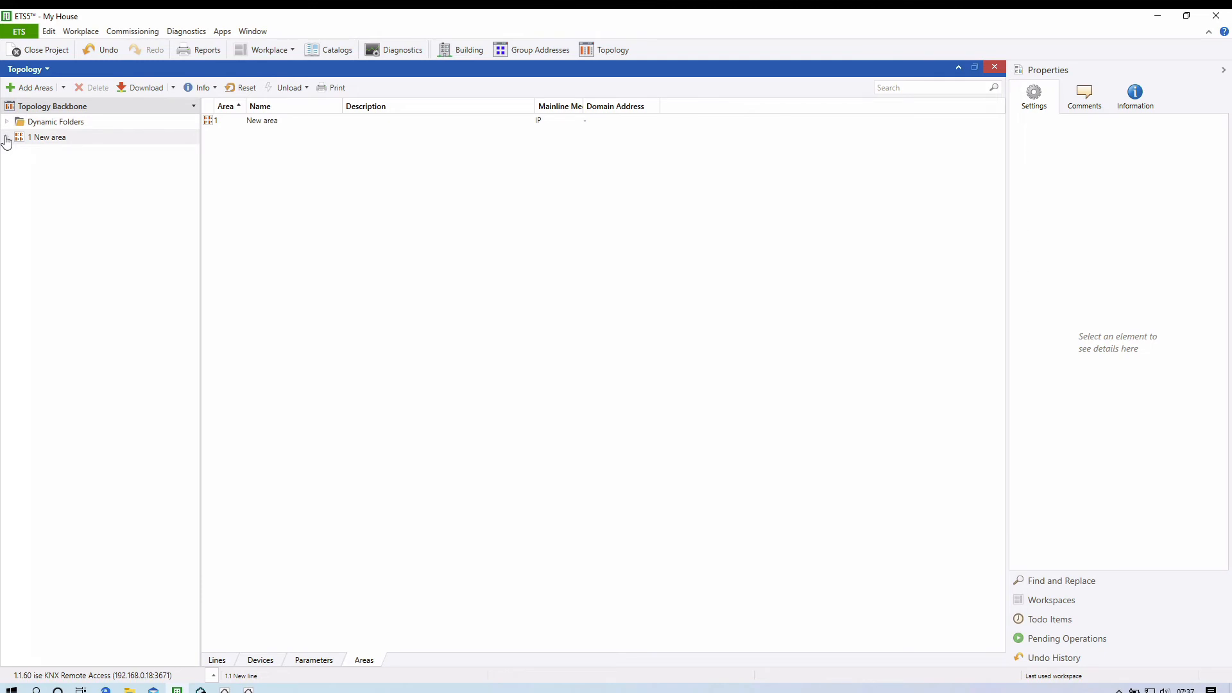
click(56, 107)
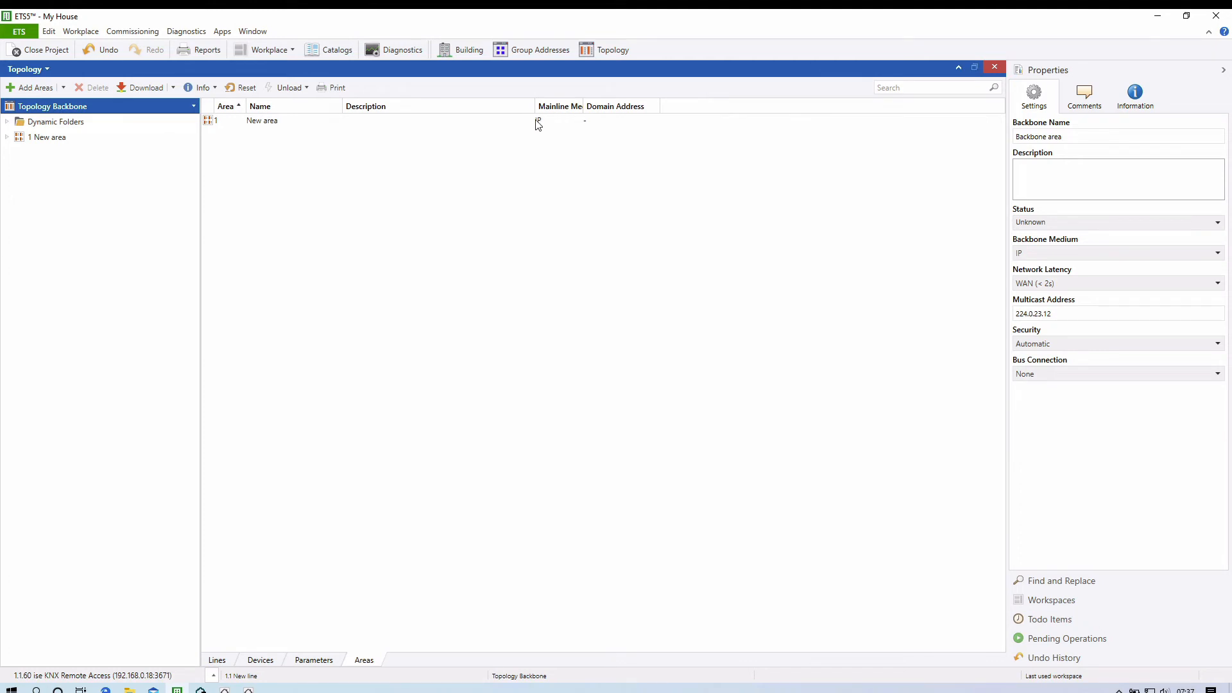
Expand area 1 and line 1.1 in the topology, and show the rooms of My House in an added Buildings view
click(8, 137)
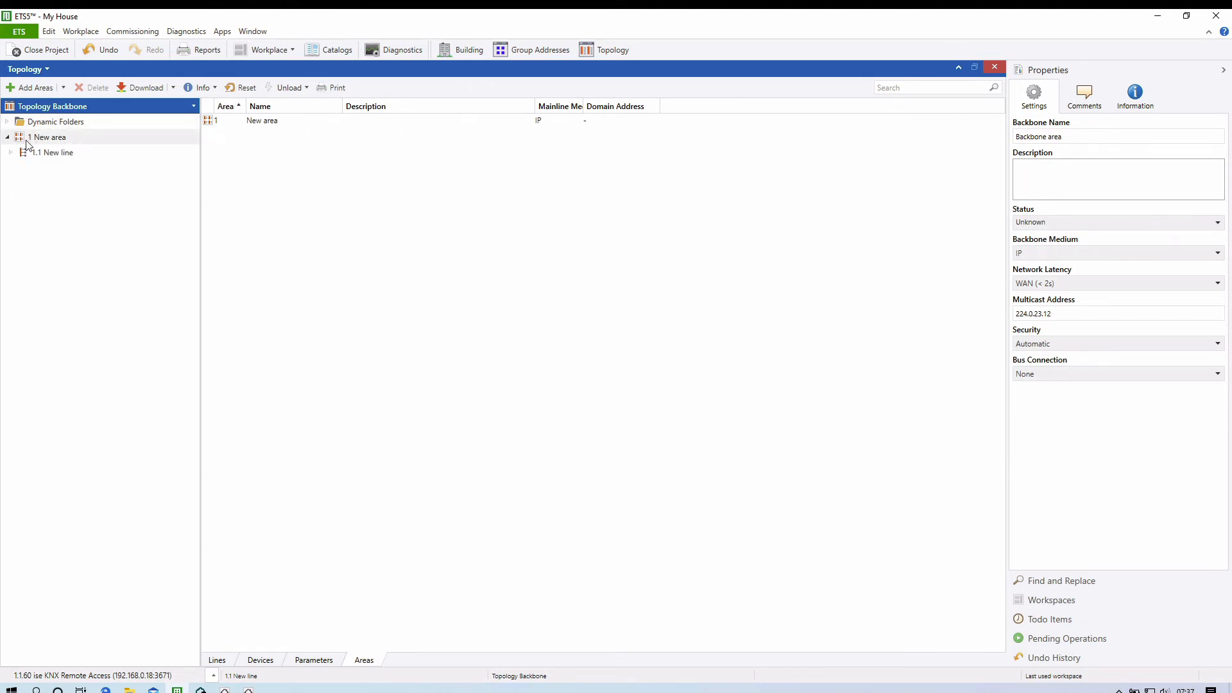
click(12, 153)
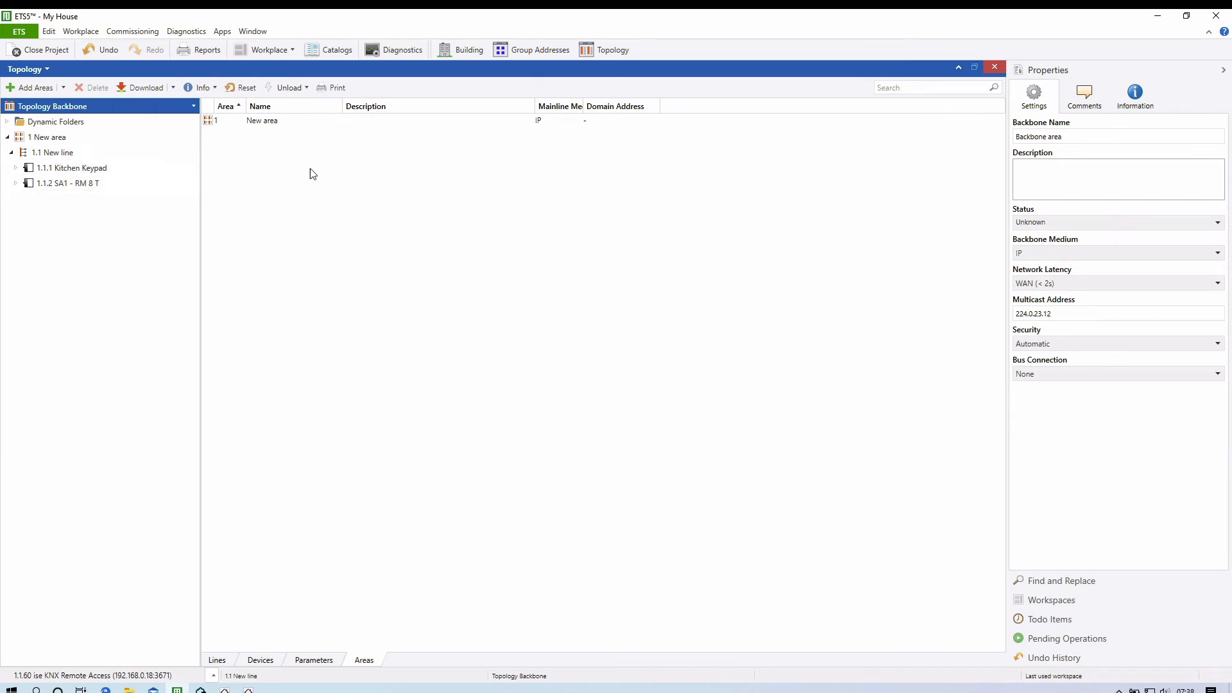
click(457, 52)
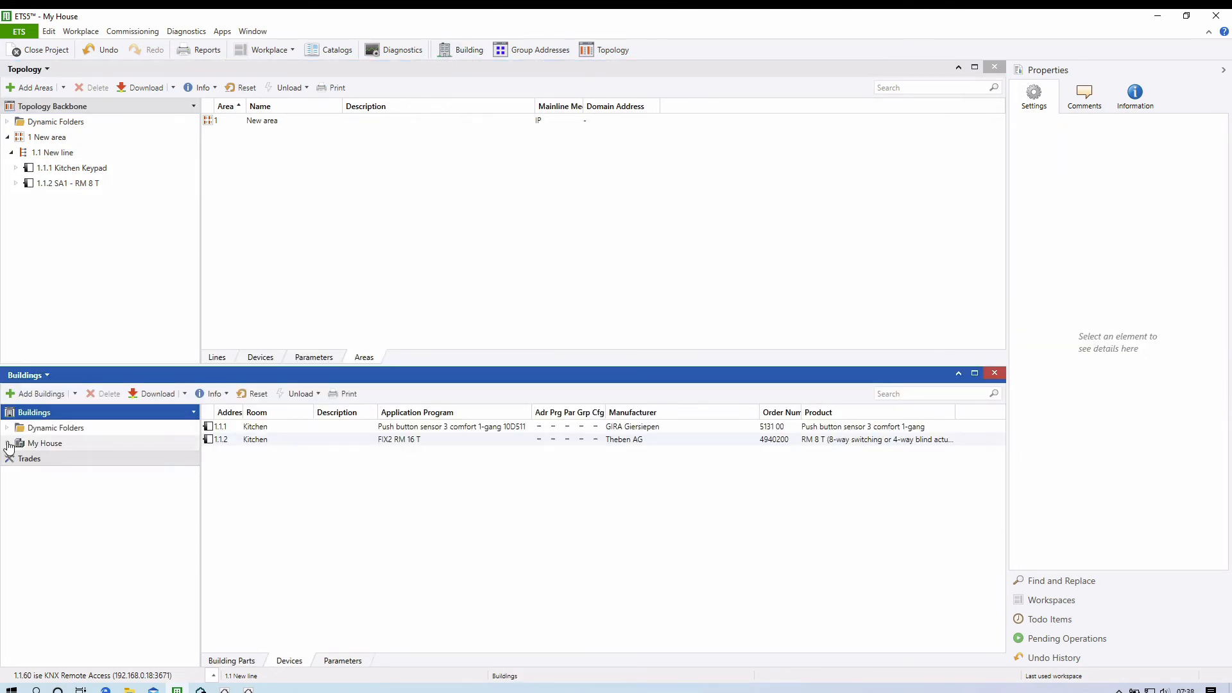
click(7, 444)
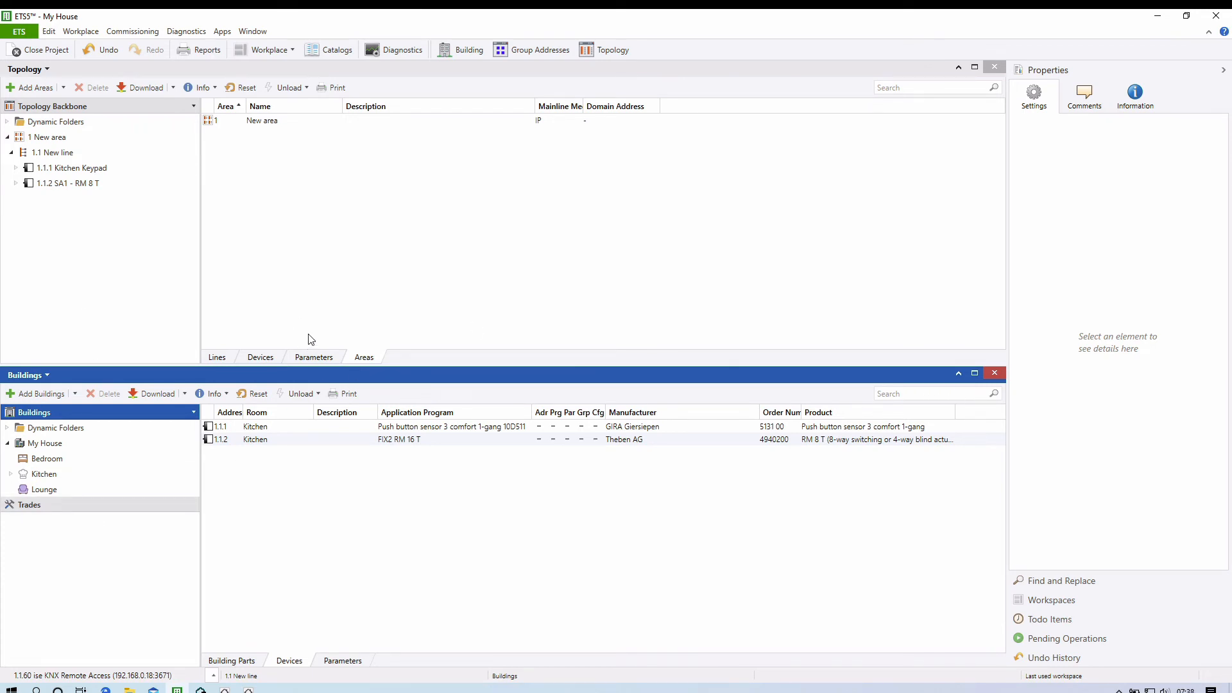
Try to download the configuration to both the Kitchen Keypad and SA1 - RM 8 T
click(81, 169)
ctrl+click(68, 184)
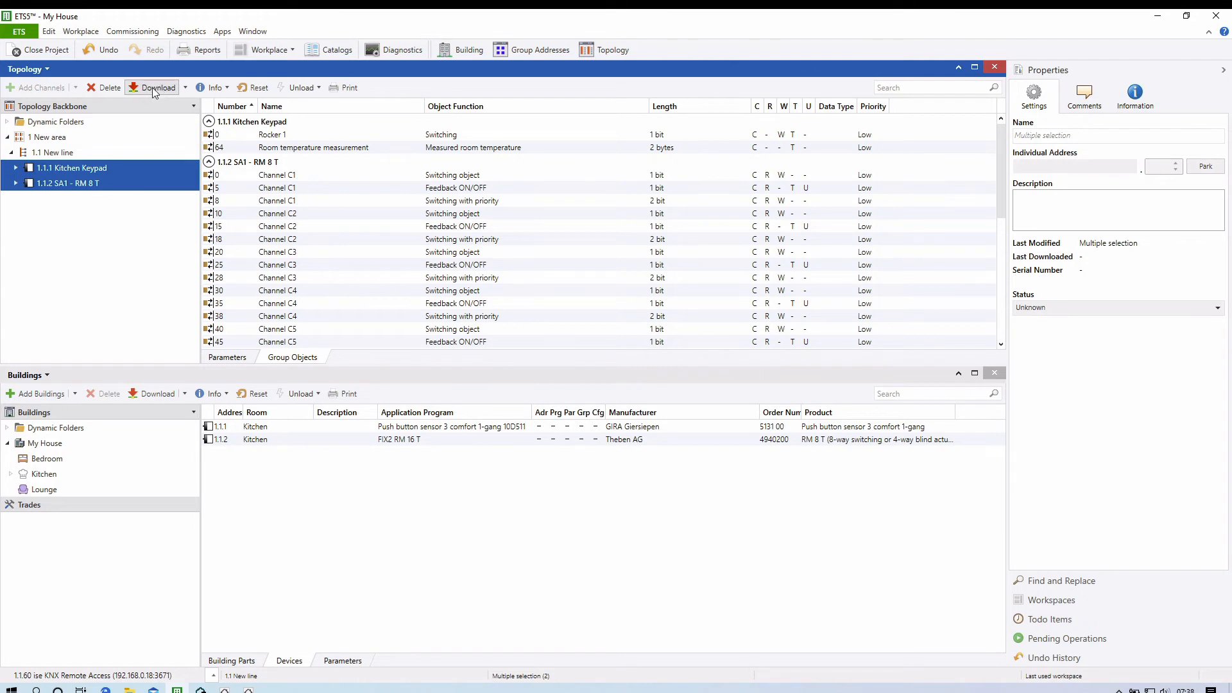
click(185, 88)
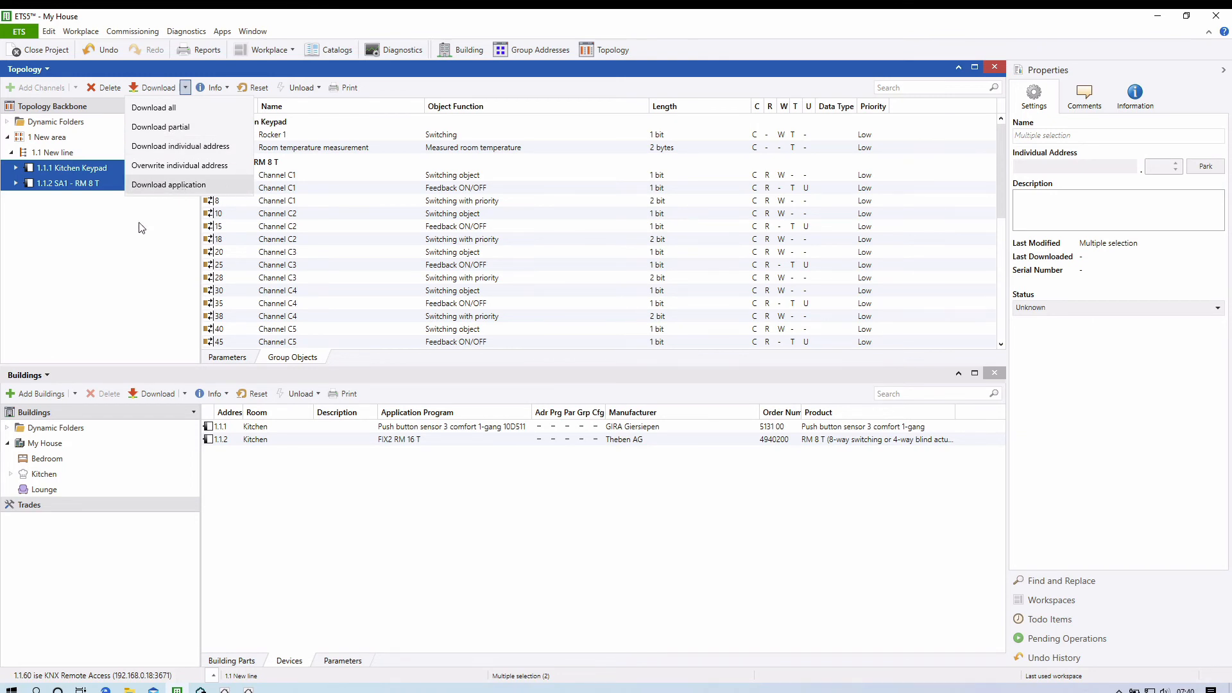
click(164, 94)
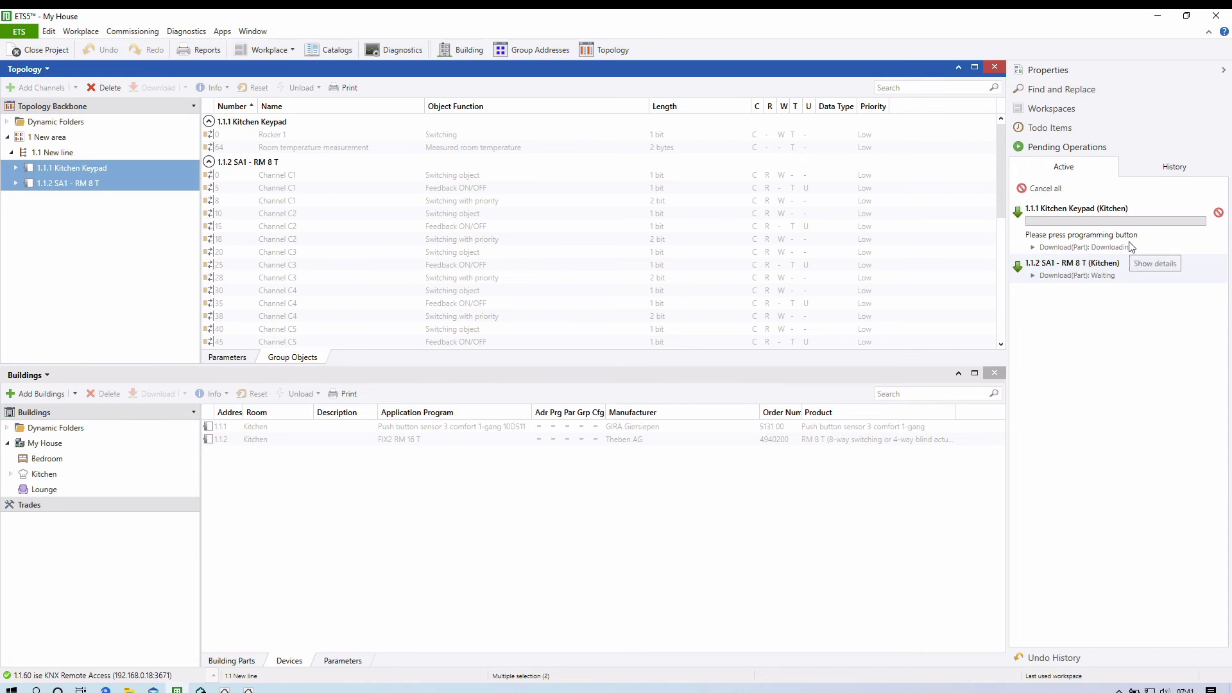
Check the download details and operation history, and cancel all pending downloads
click(1034, 282)
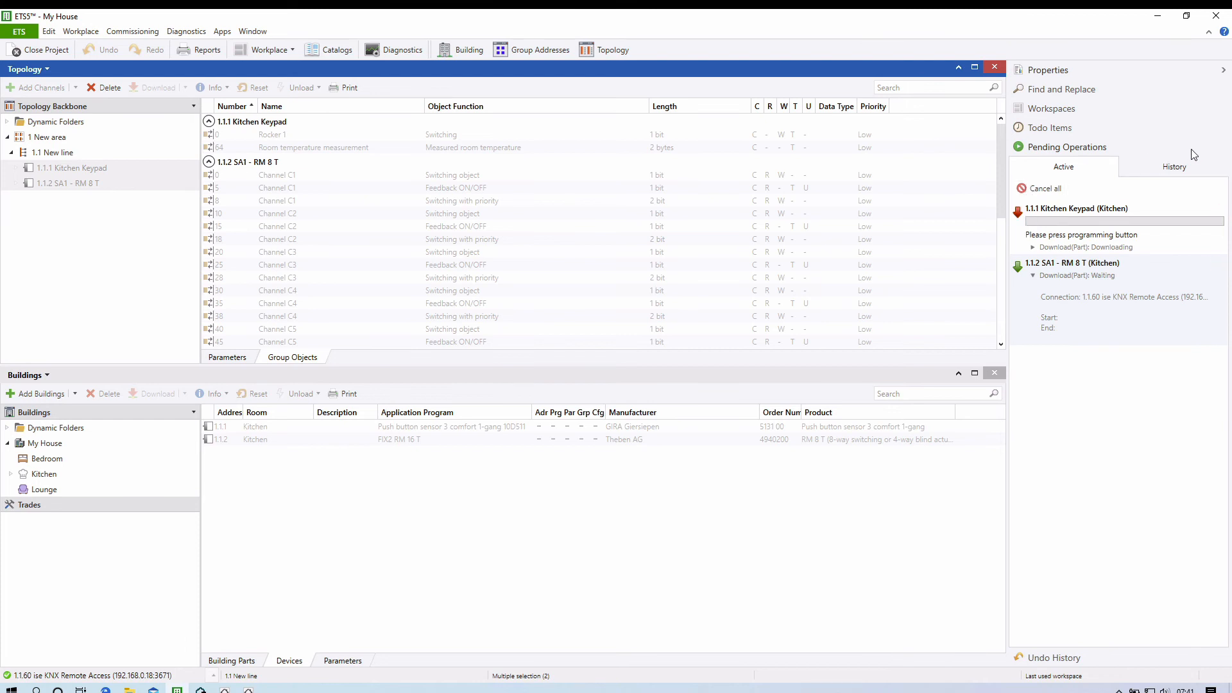
click(1172, 167)
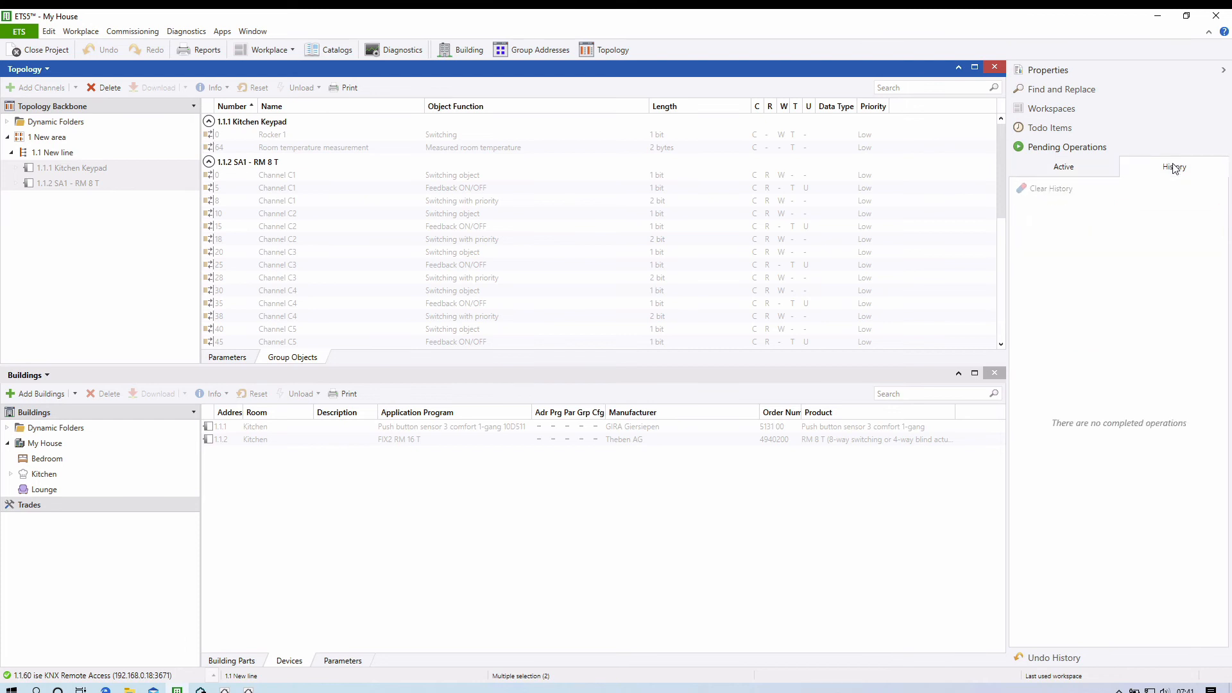
click(1059, 171)
click(1039, 189)
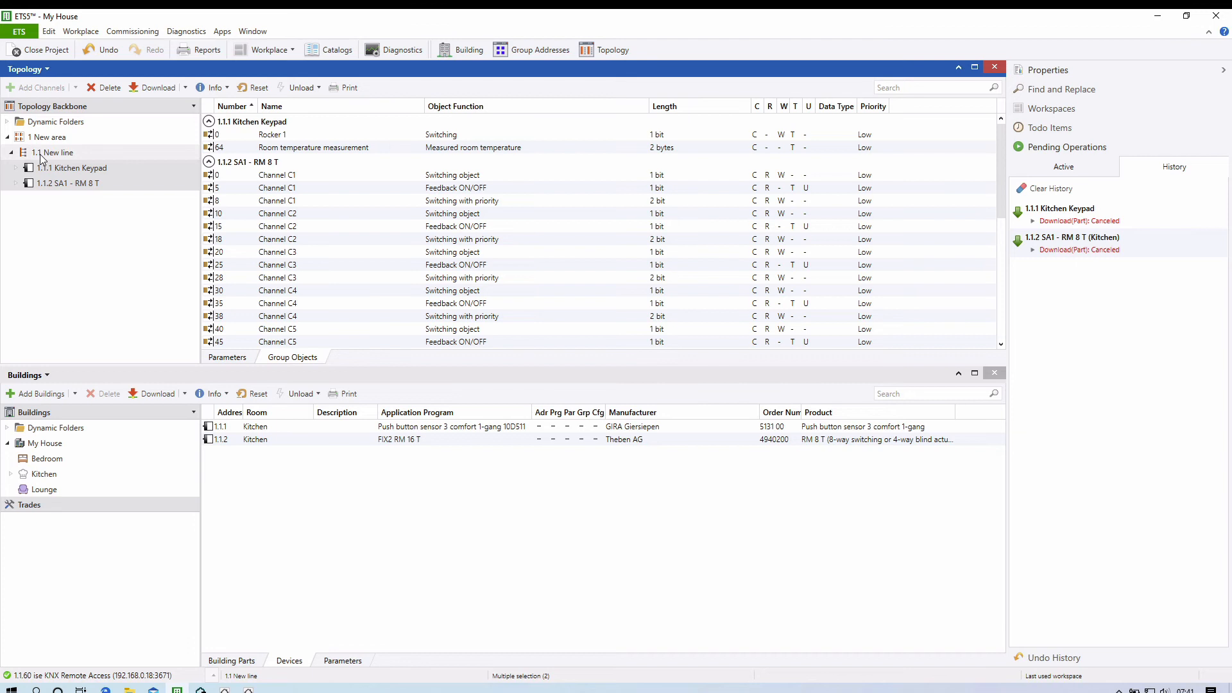
Display the general parameters of the 1.1.1 Kitchen Keypad in the topology view
click(52, 229)
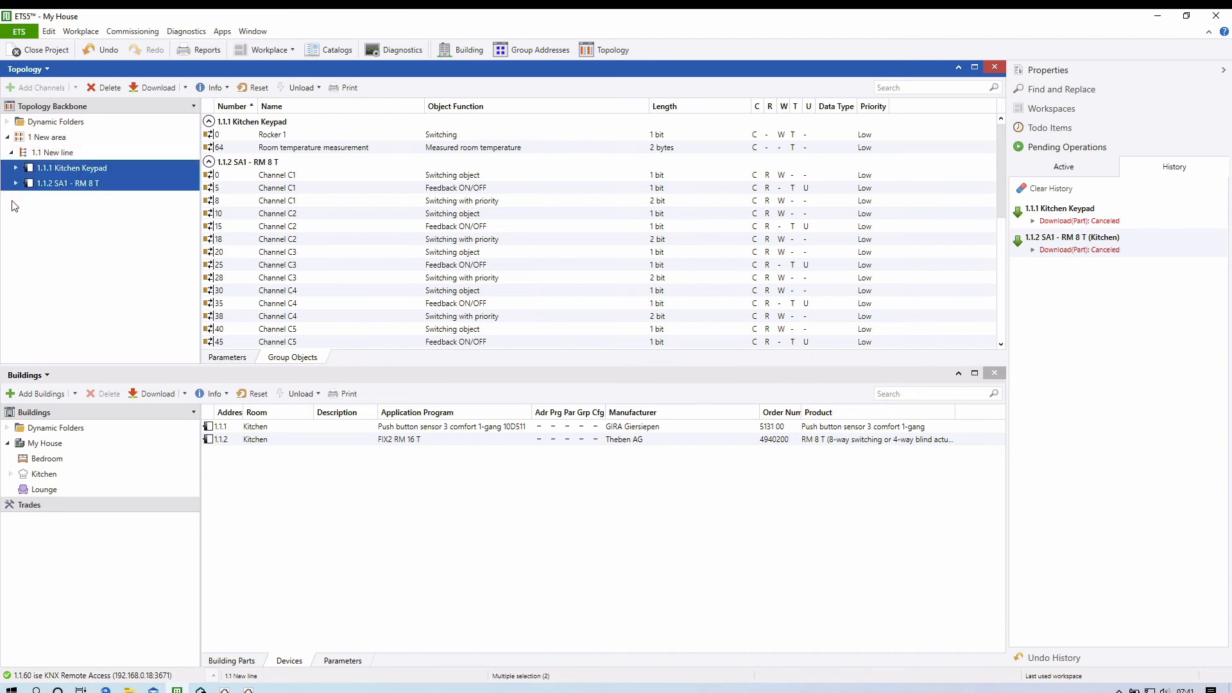
click(46, 167)
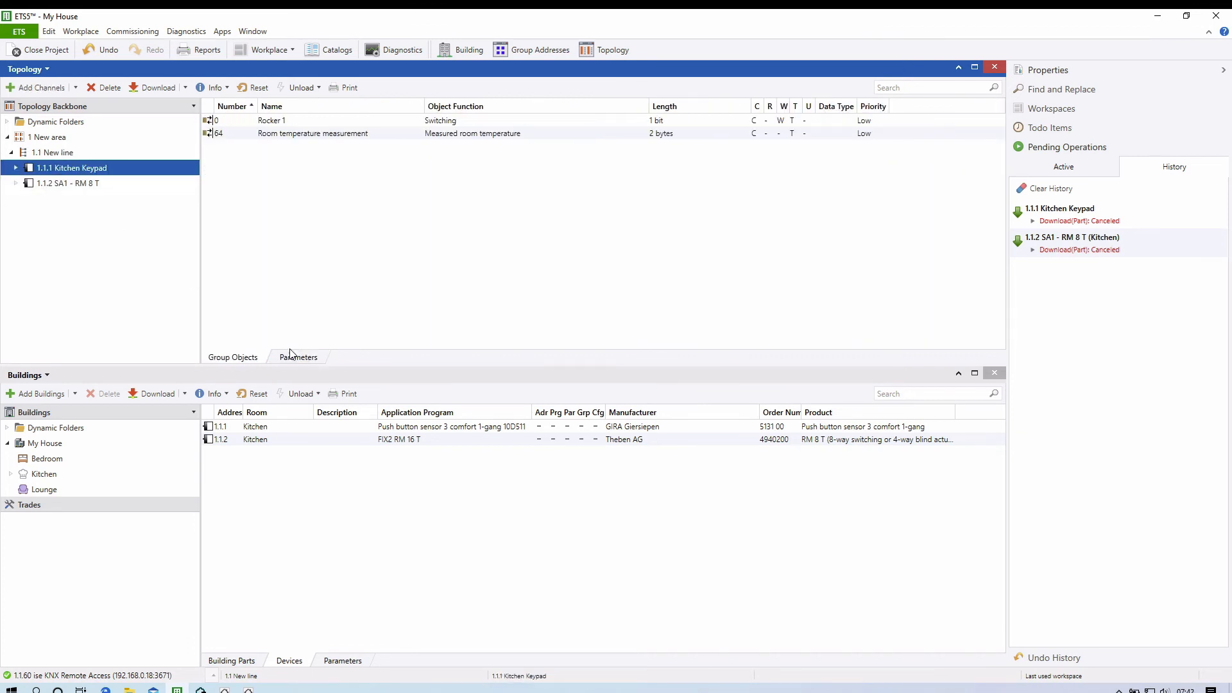
click(292, 358)
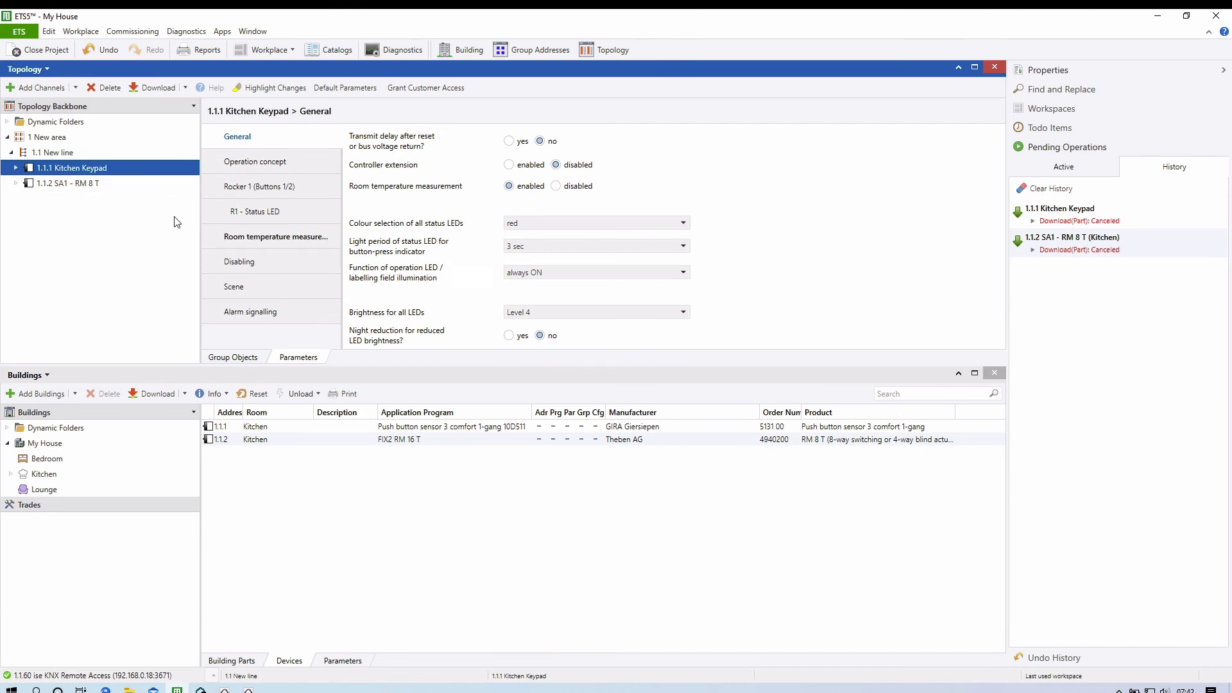
Copy the 1.1.1 Kitchen Keypad into line 1.1 and check the copy's parameters and group objects
right_click(86, 168)
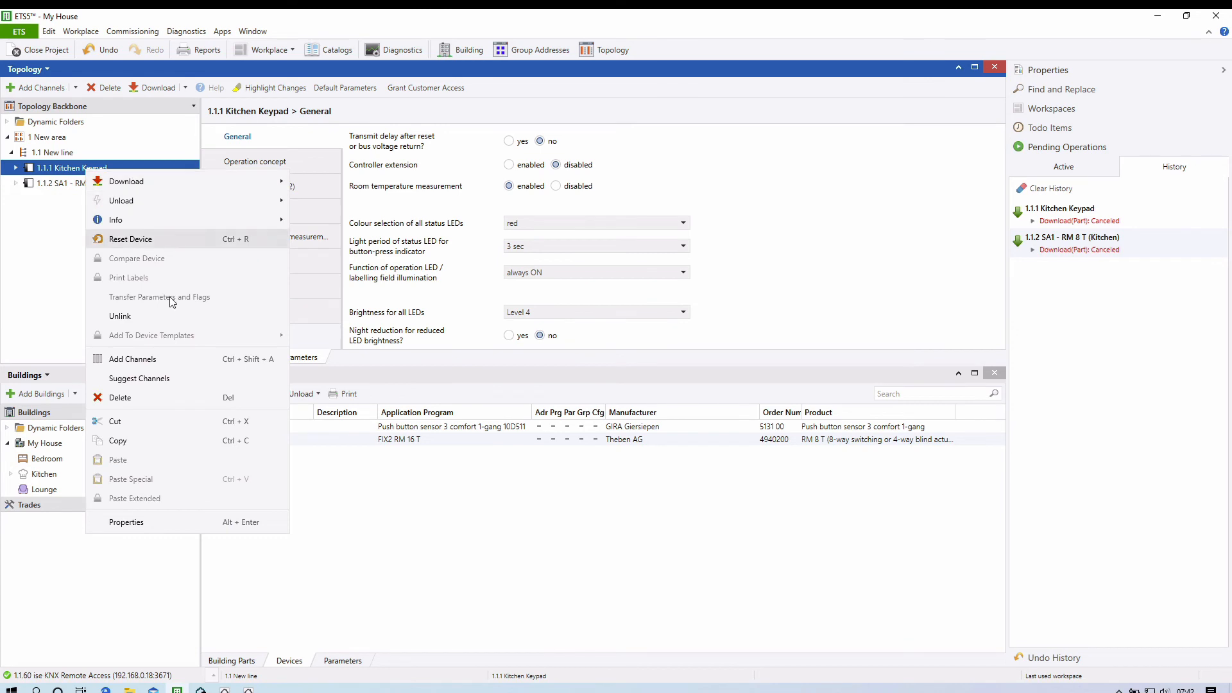
click(127, 441)
right_click(52, 152)
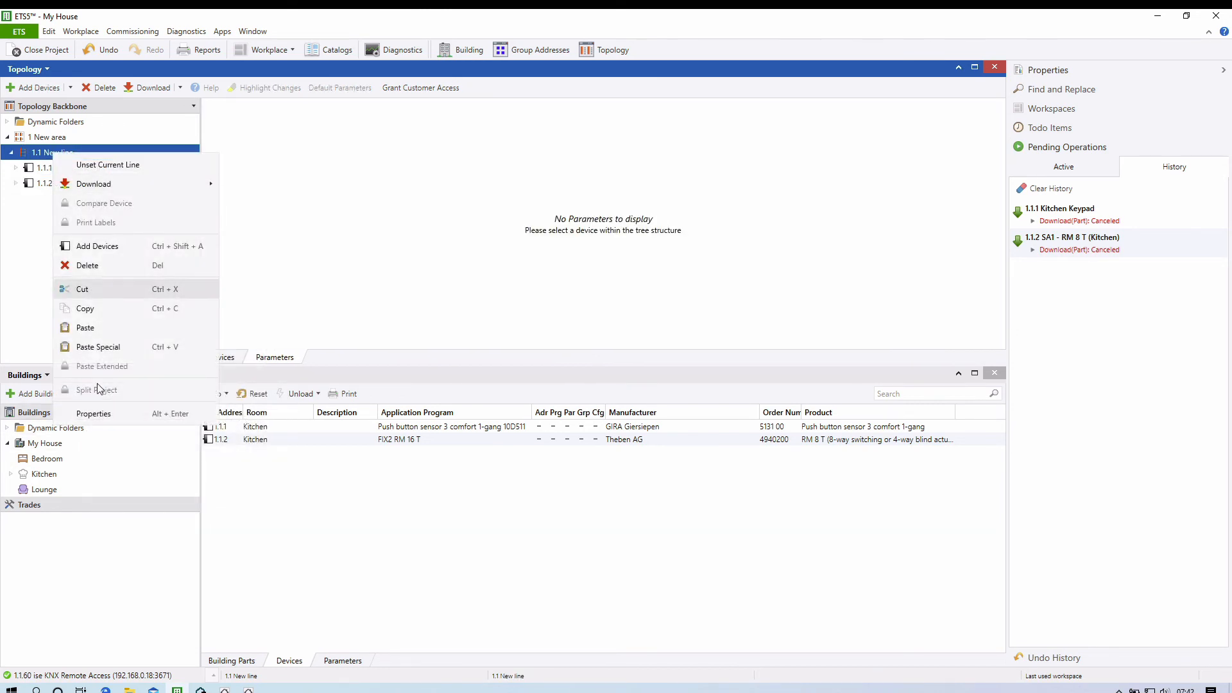
click(84, 326)
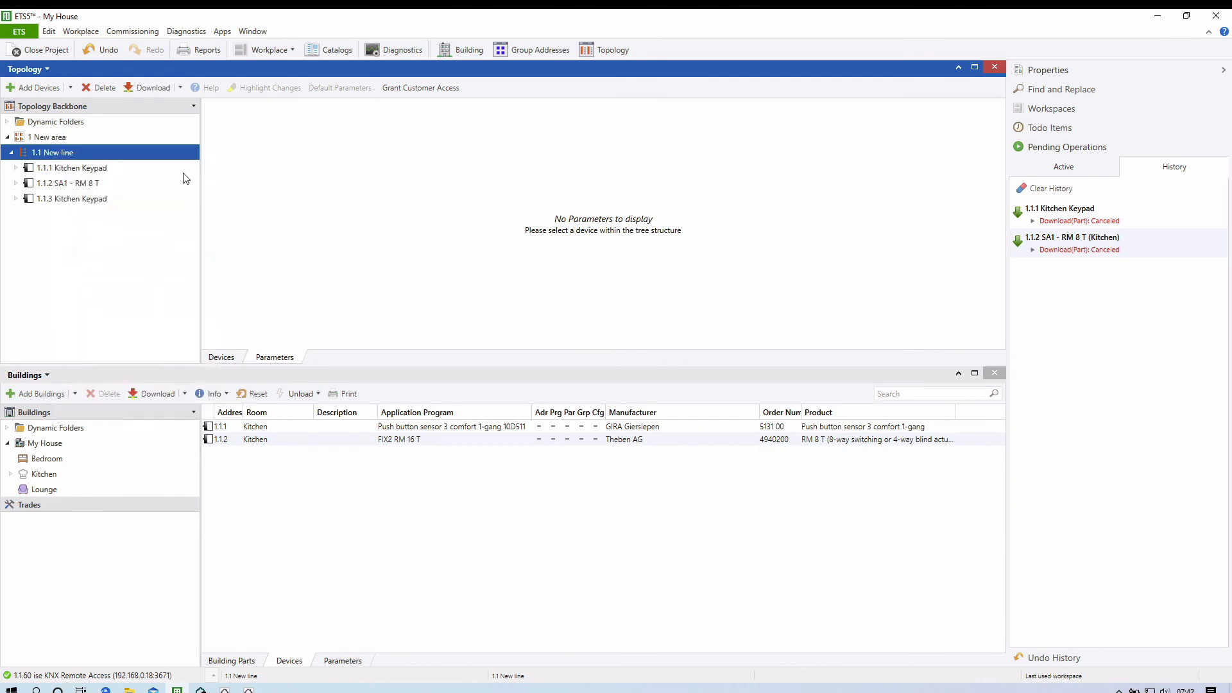
click(85, 199)
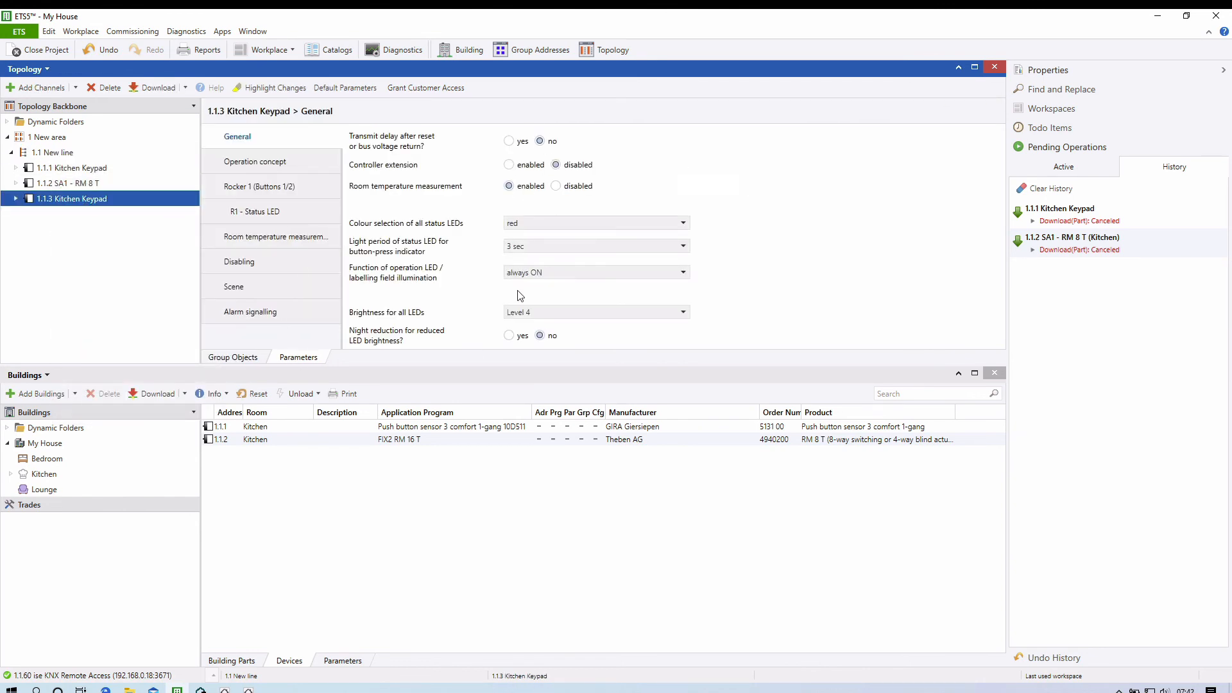
click(250, 358)
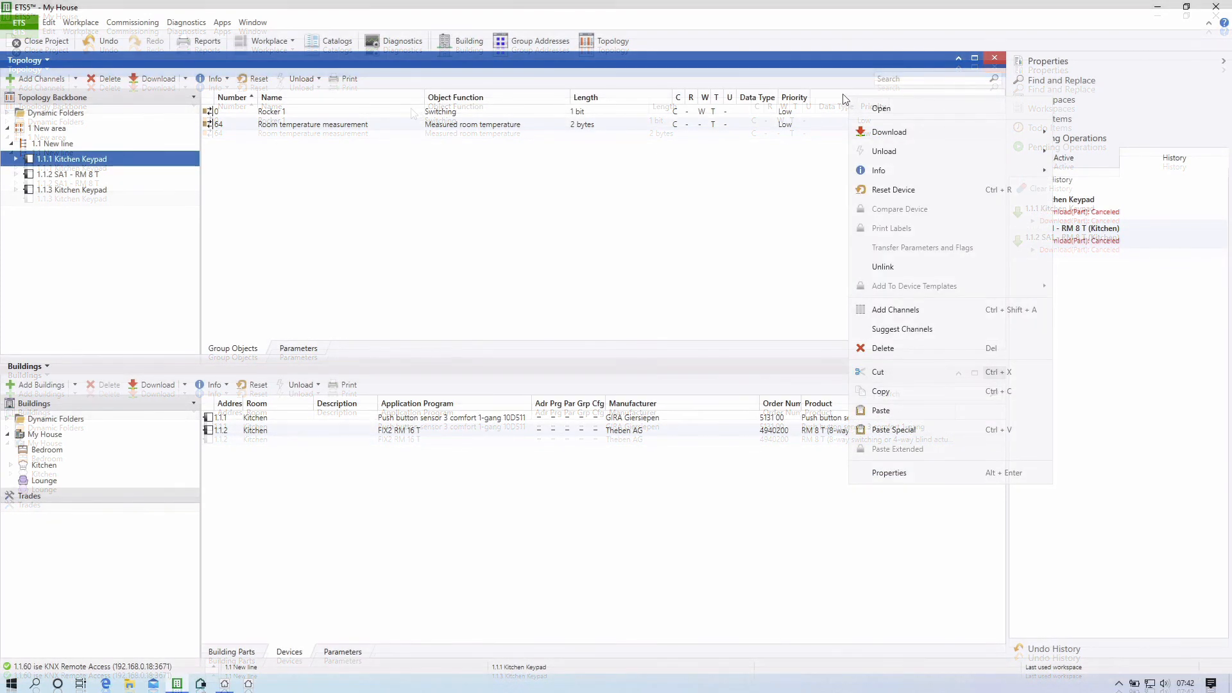
Add the Group Address and Description columns to the Kitchen Keypad's group object list and widen the Description column
click(832, 101)
click(525, 100)
right_click(525, 100)
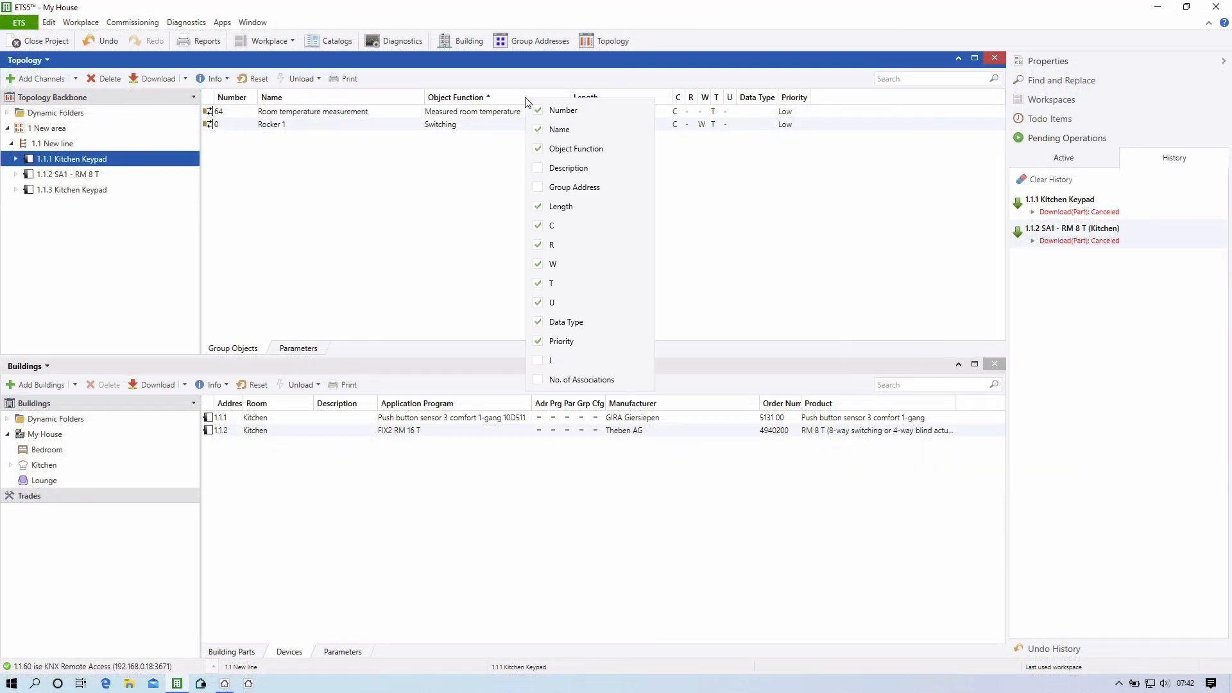
click(540, 187)
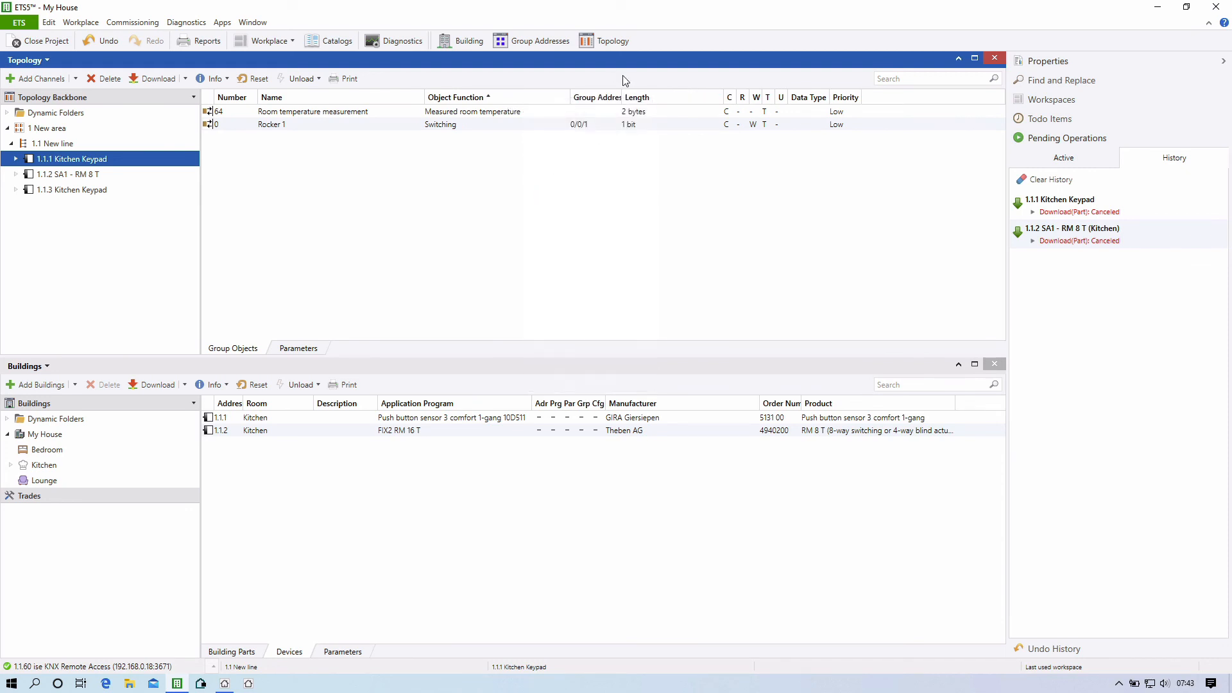
right_click(530, 101)
click(583, 168)
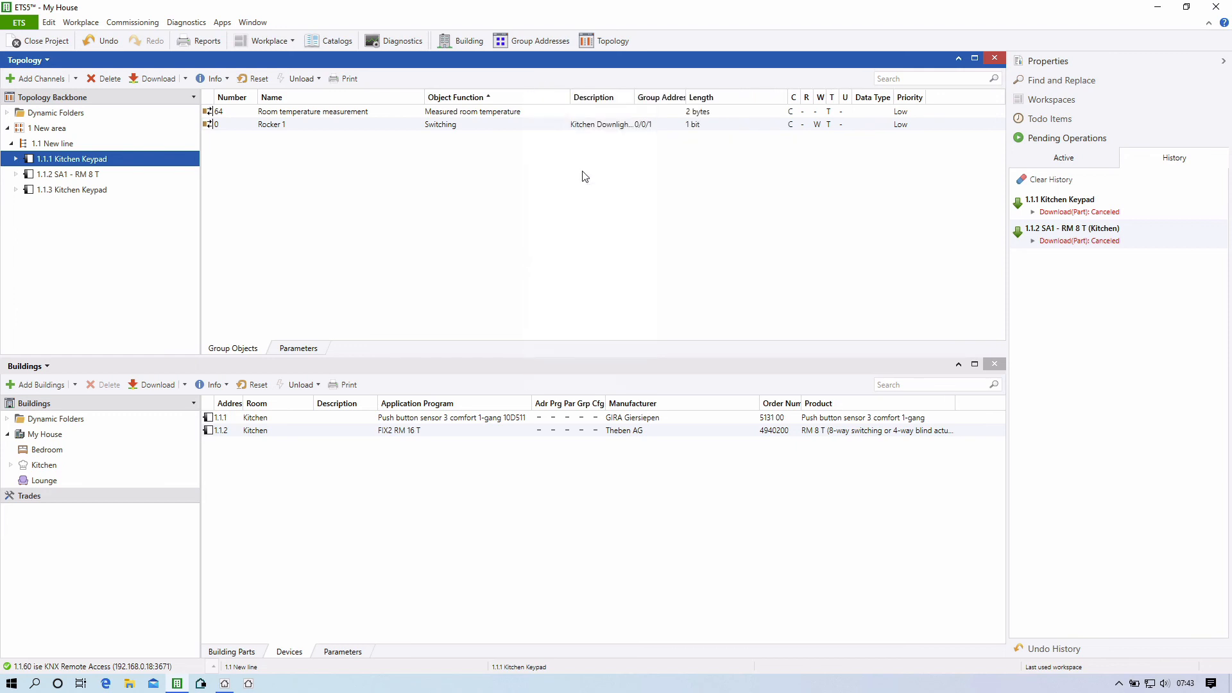
drag(634, 97, 748, 97)
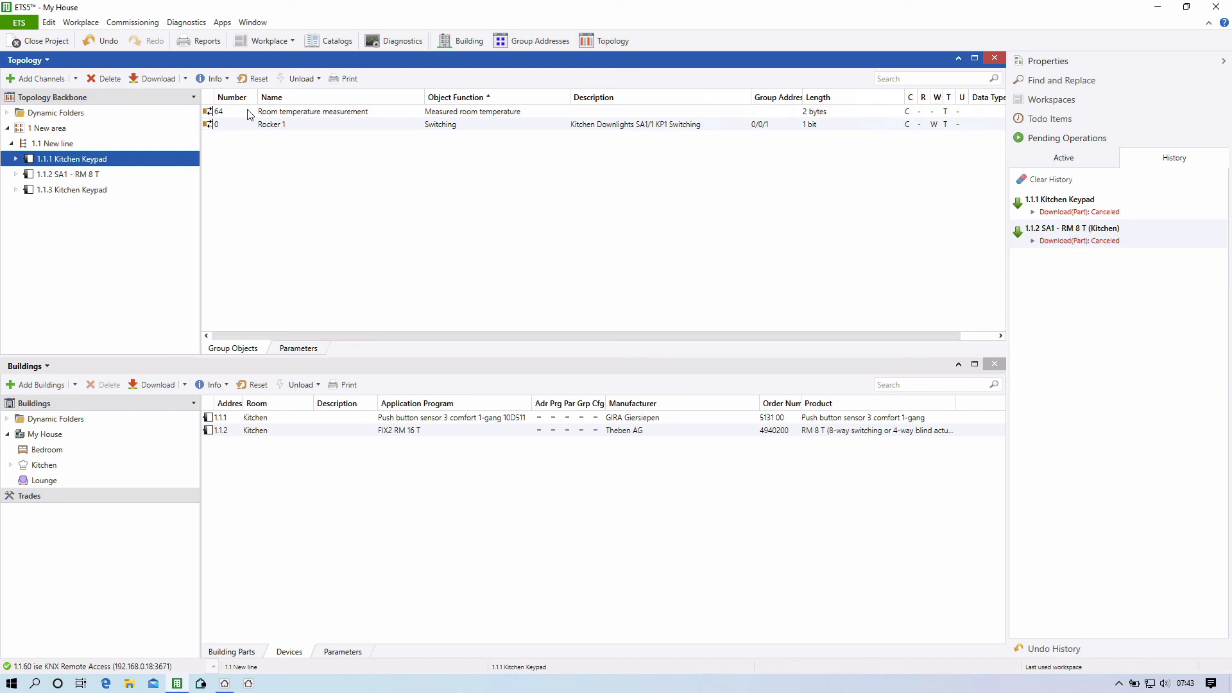
Inspect the group objects of the 1.1.3 Kitchen Keypad for descriptions and group address links
click(82, 192)
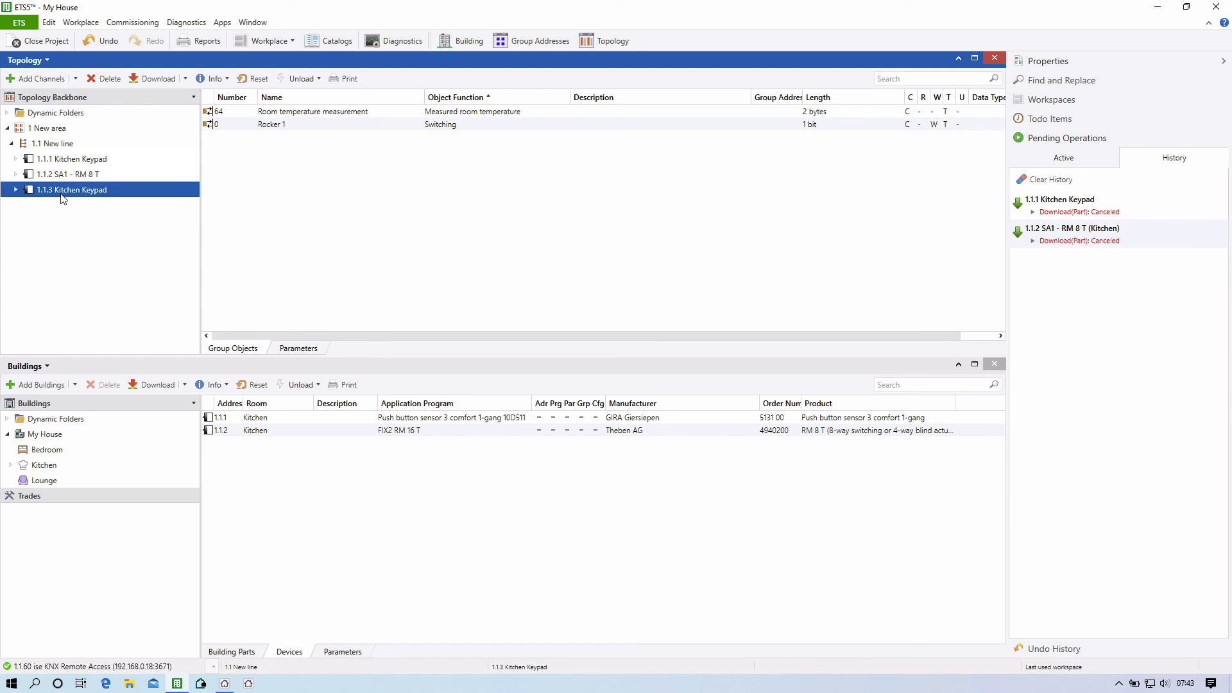
click(16, 190)
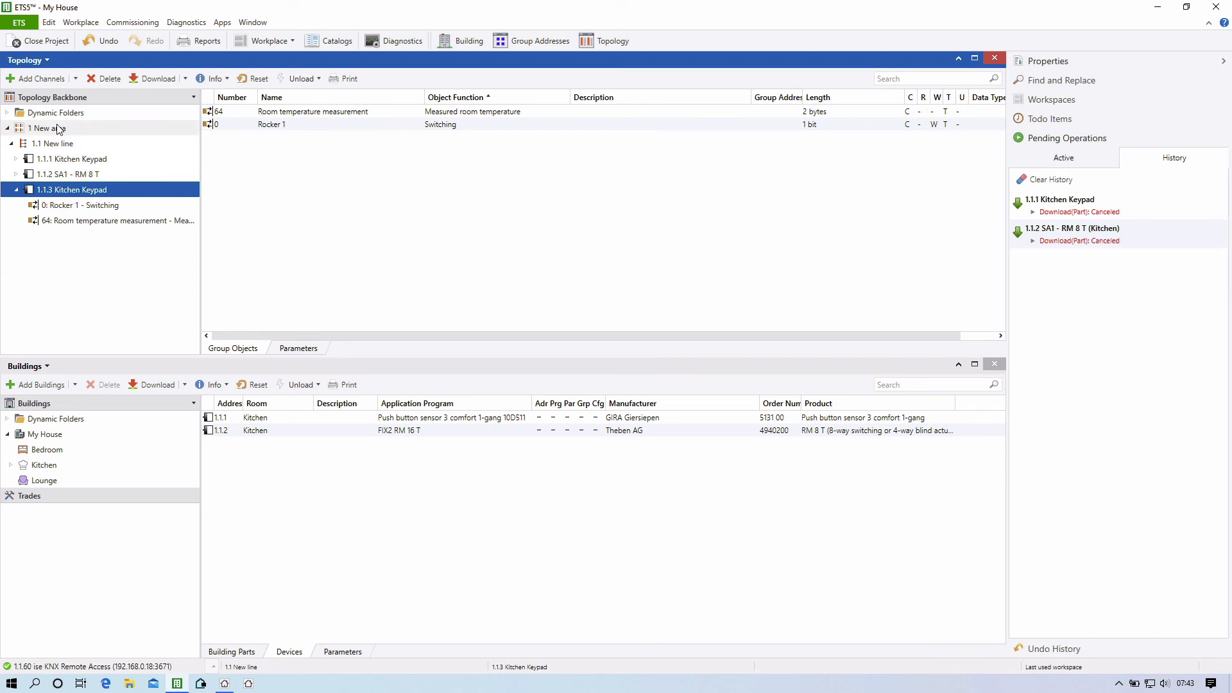
Look through the rooms of My House and check which item and function types can be added to the Bedroom
click(46, 437)
right_click(45, 437)
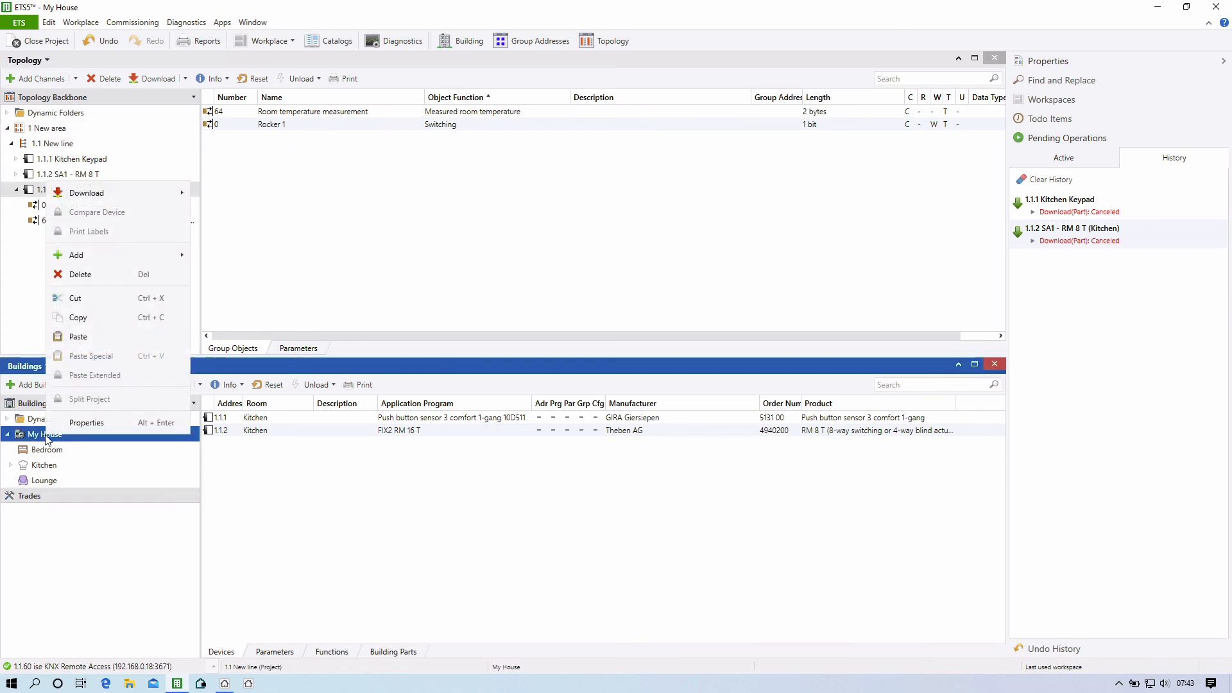
click(44, 481)
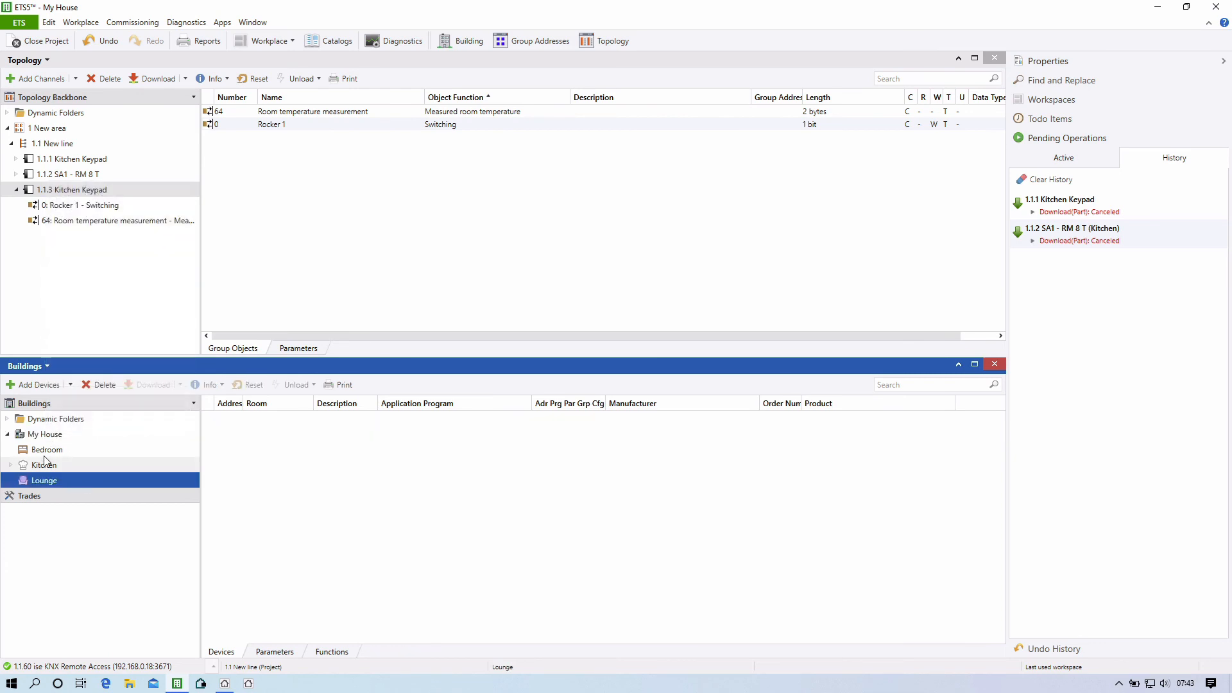
click(29, 437)
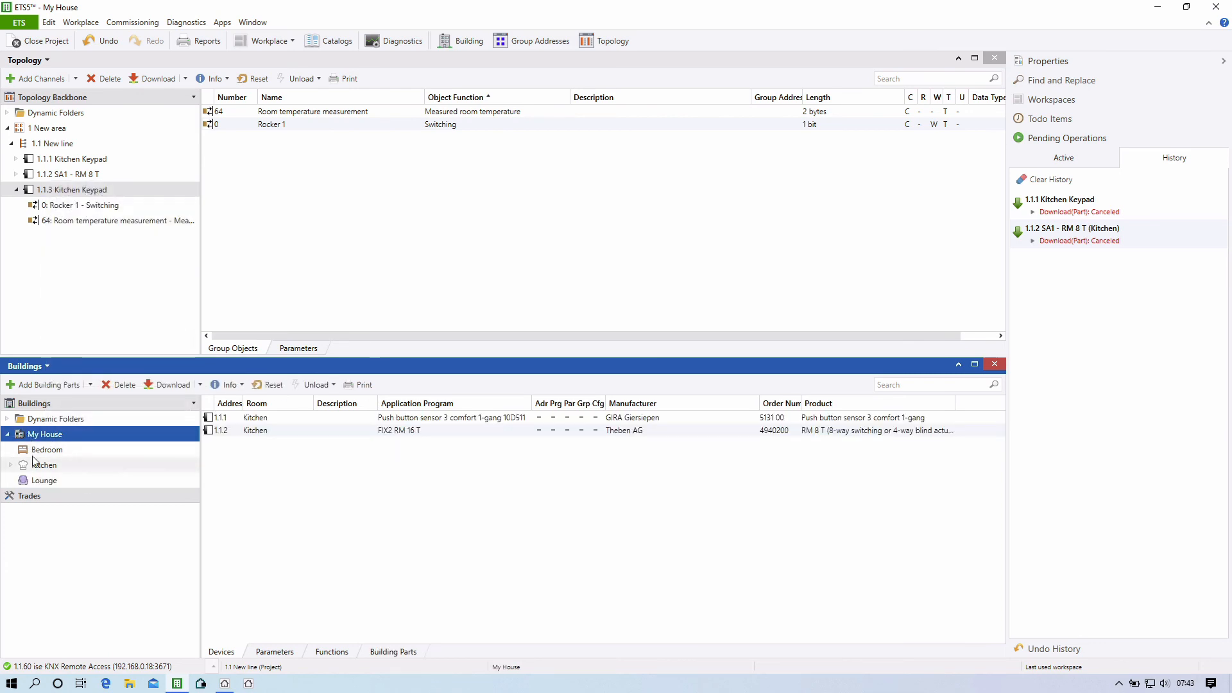
click(40, 450)
click(70, 385)
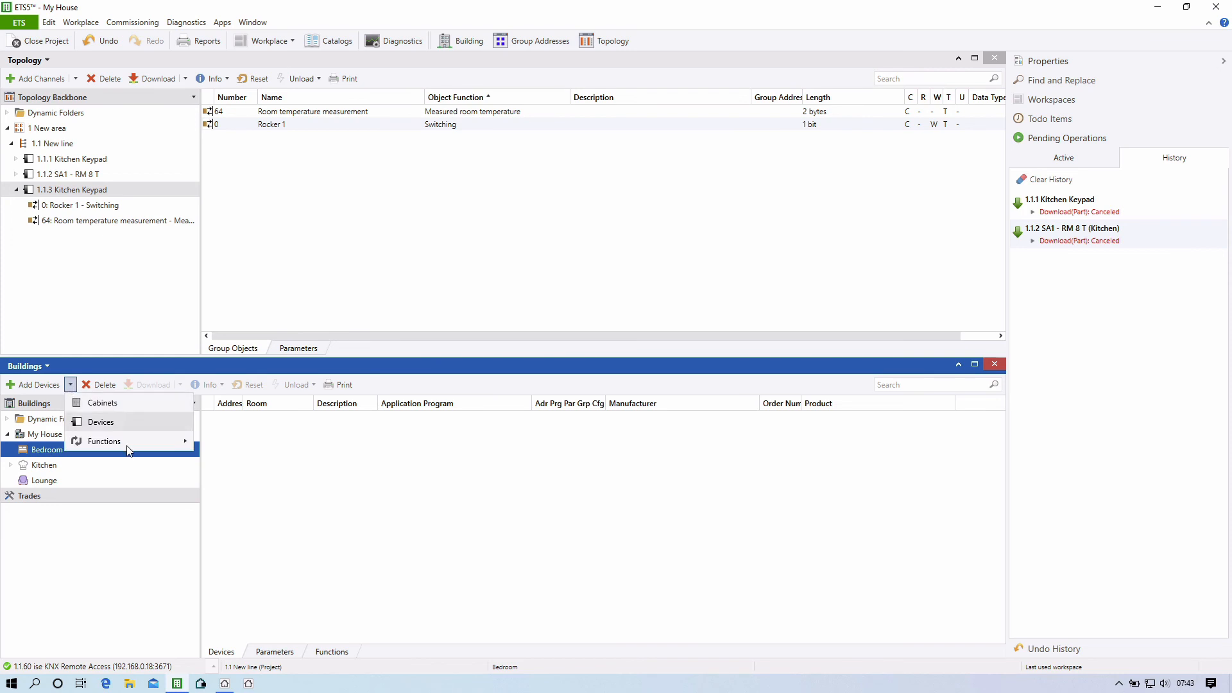
mouse_move(116, 446)
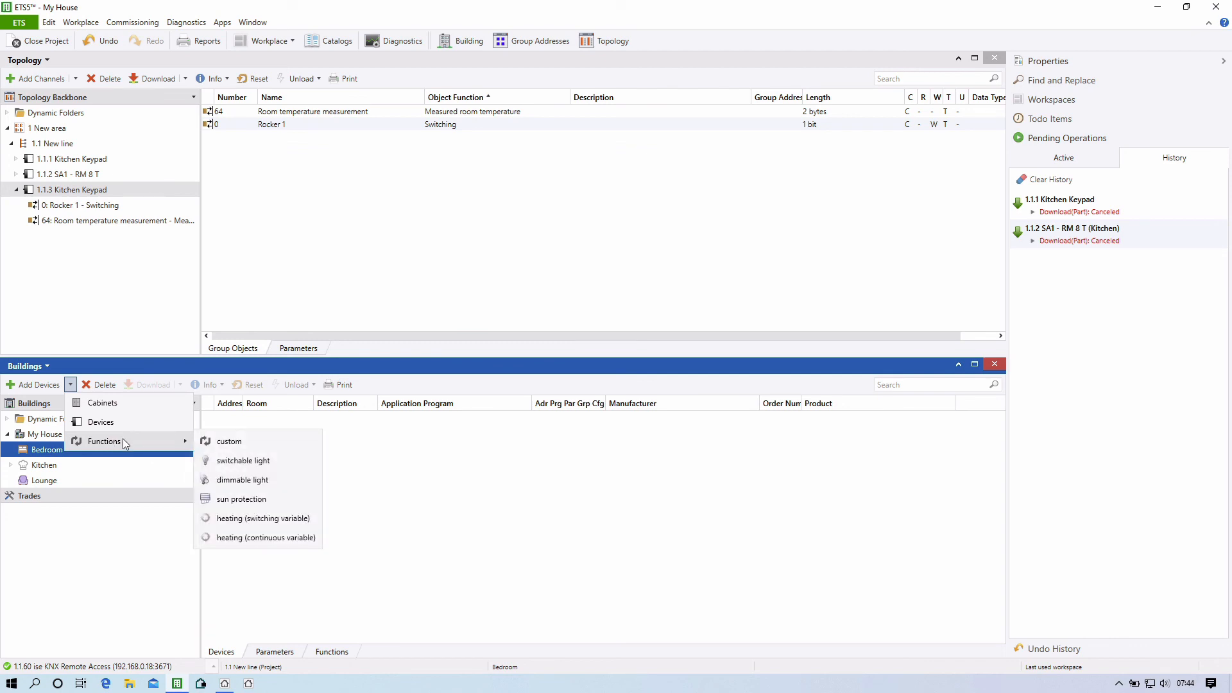
click(82, 566)
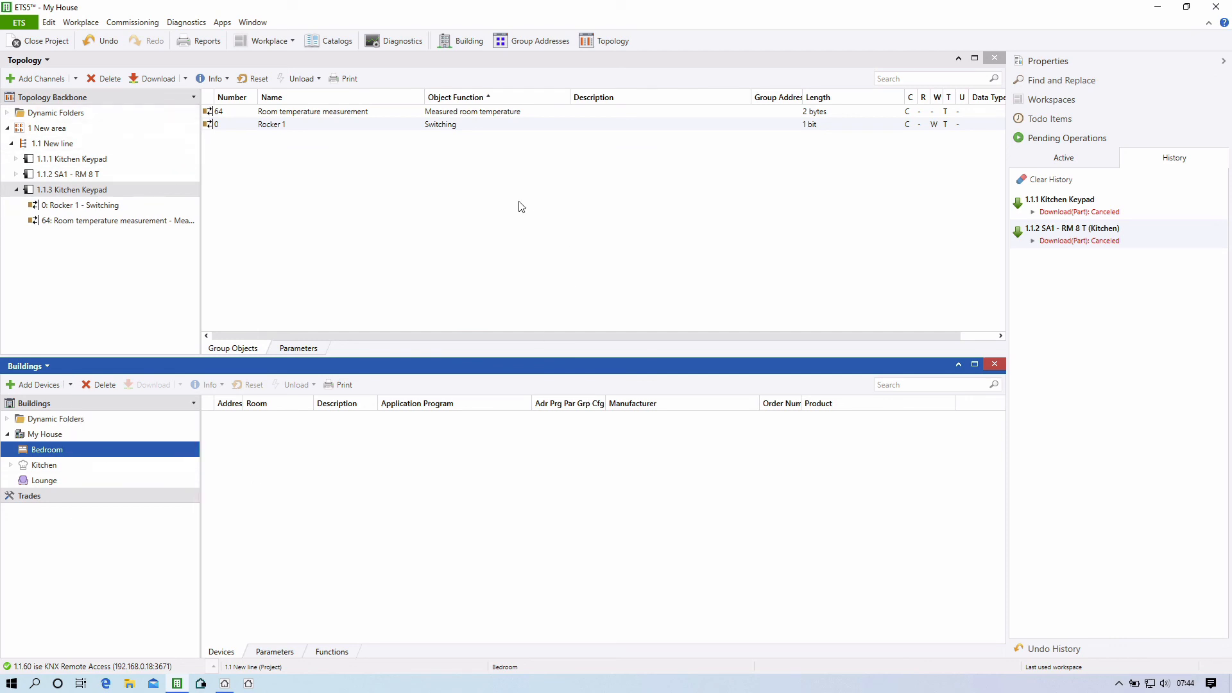
Replace the topology view with the Diagnostics view and narrow the sidebar to widen the workspace
click(402, 41)
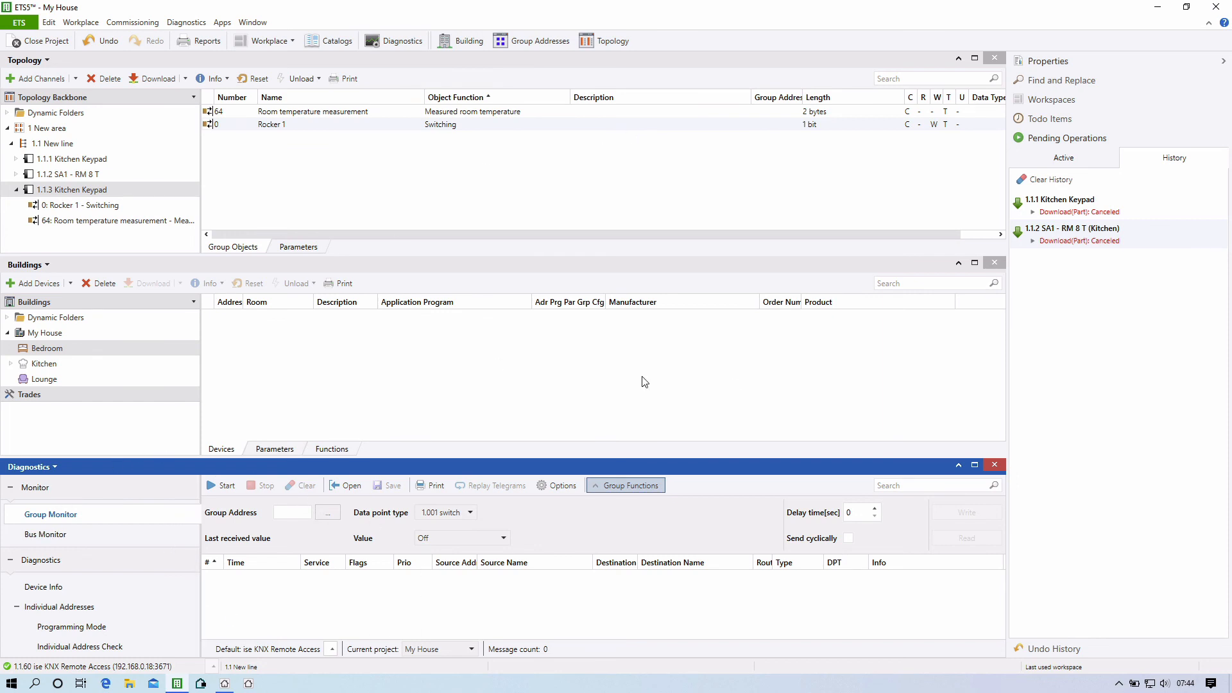
drag(1009, 137, 1089, 139)
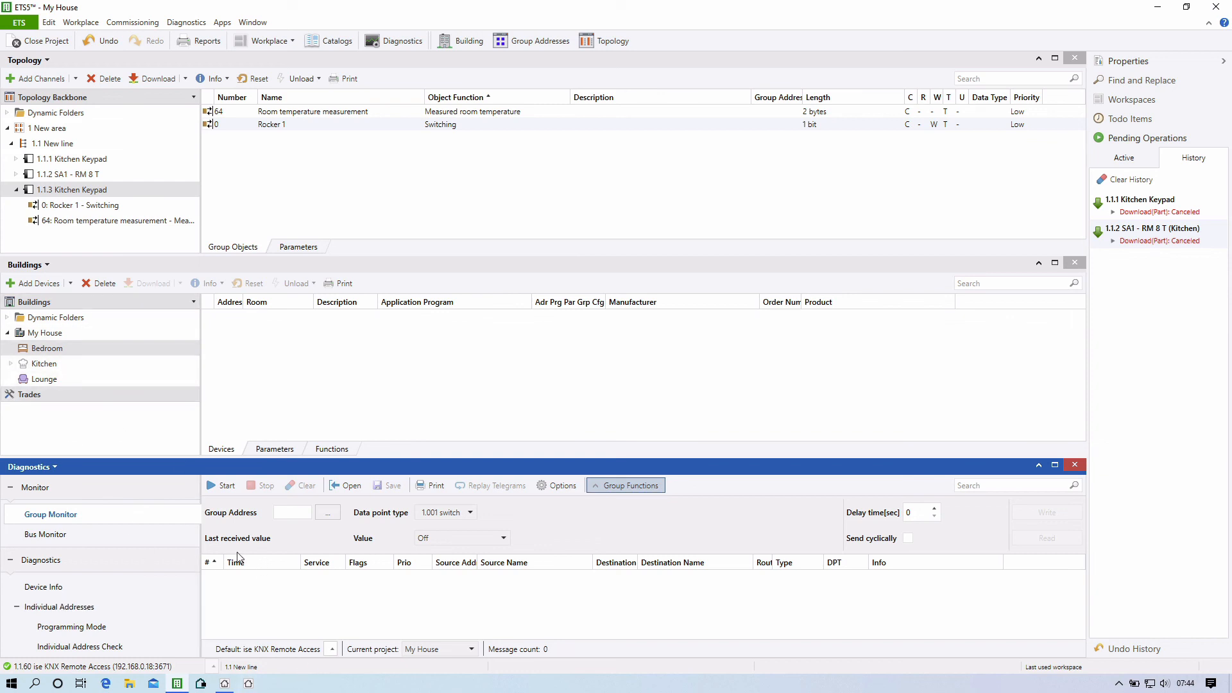
click(1076, 59)
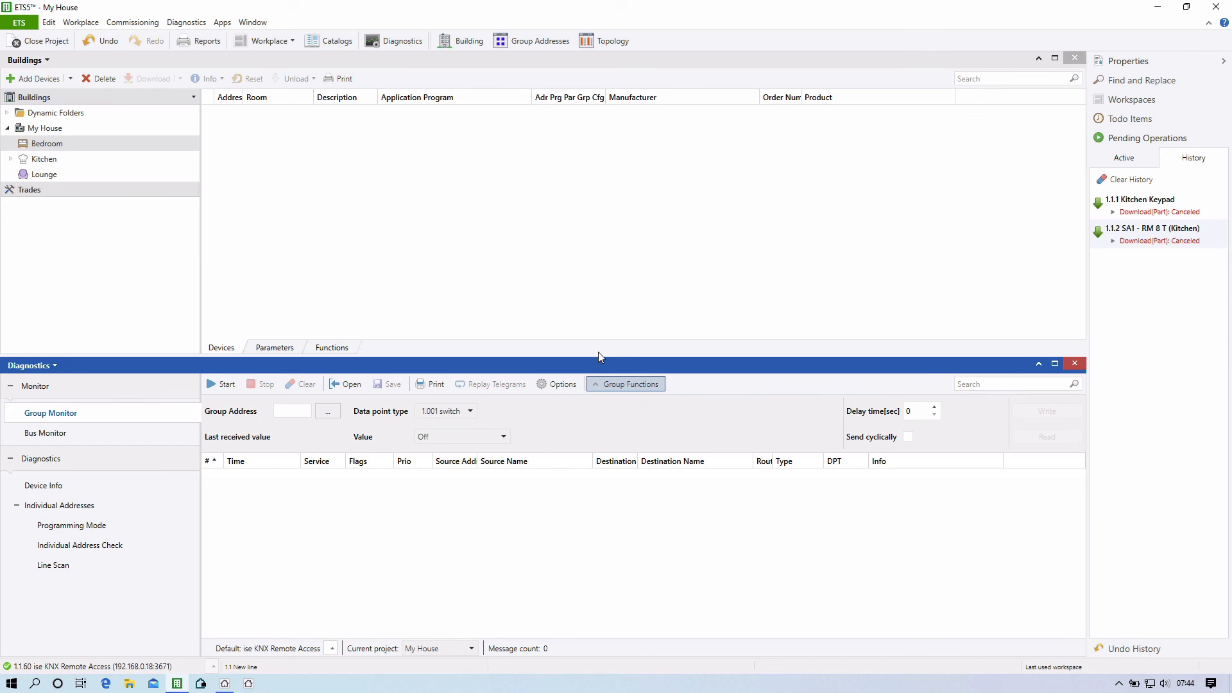
Maximise the Diagnostics view and switch to the Buildings view
click(1056, 364)
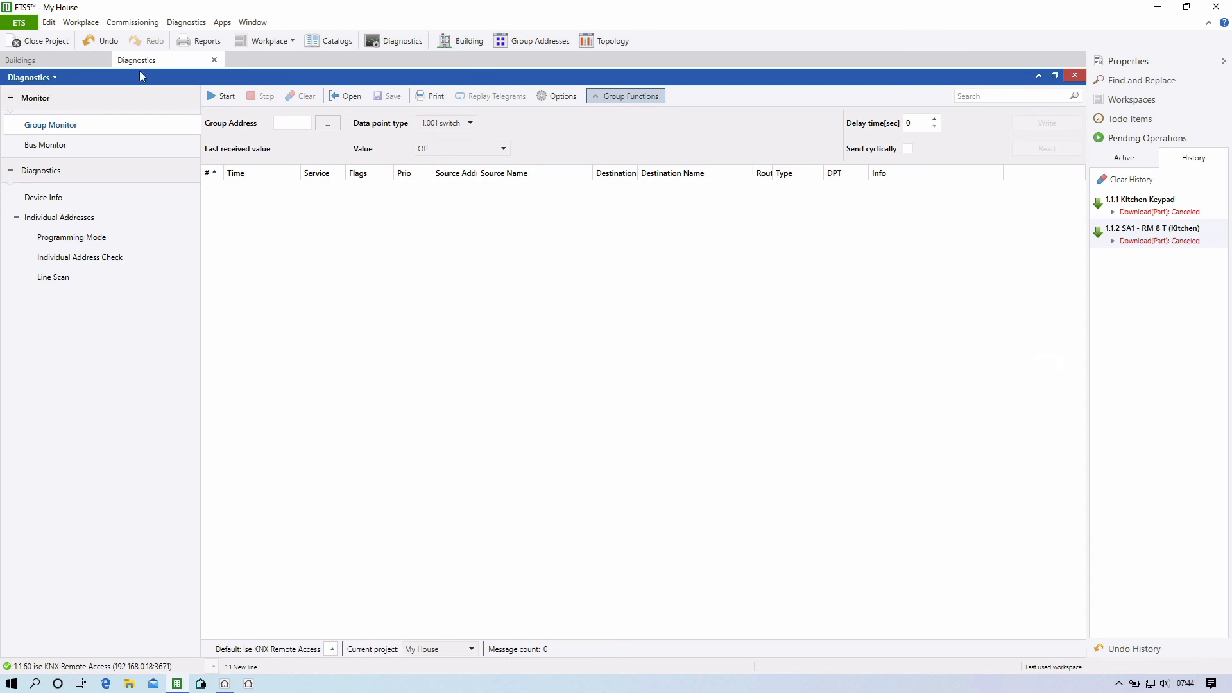
click(29, 61)
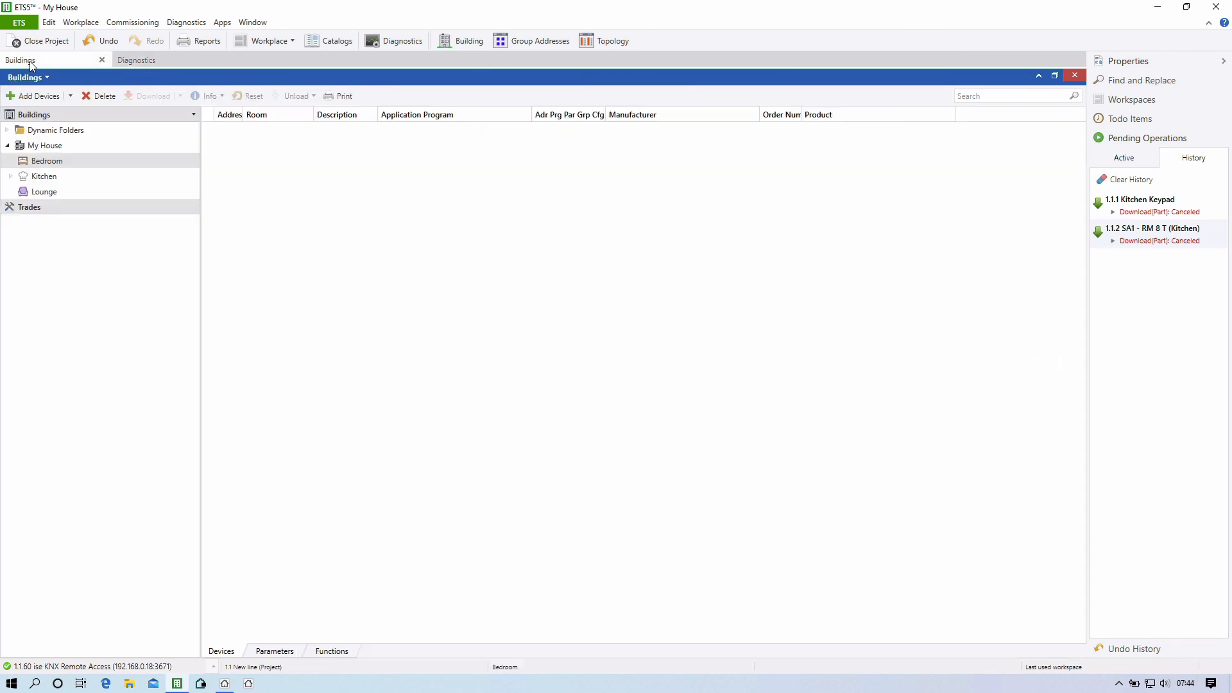
Add the Group Addresses view below the Buildings view in the same workspace
click(518, 41)
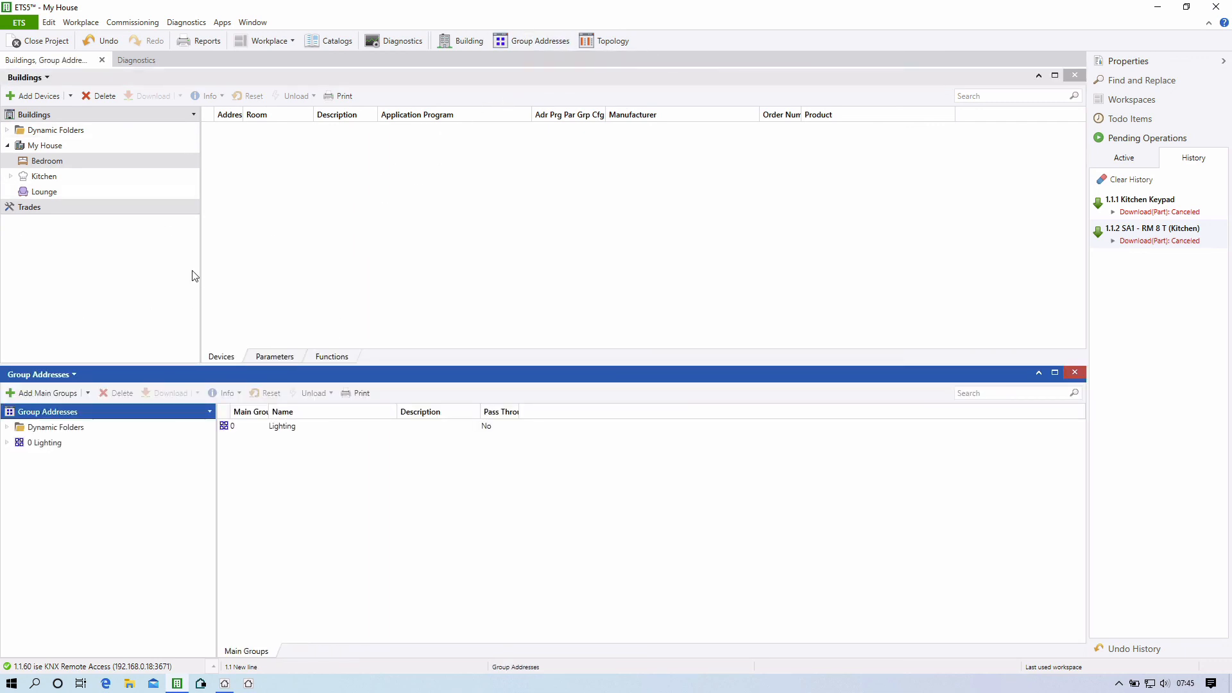
Look through the Bus Monitor, Device Info and Programming Mode pages in Diagnostics and return to the Buildings and Group Addresses workspace
click(140, 64)
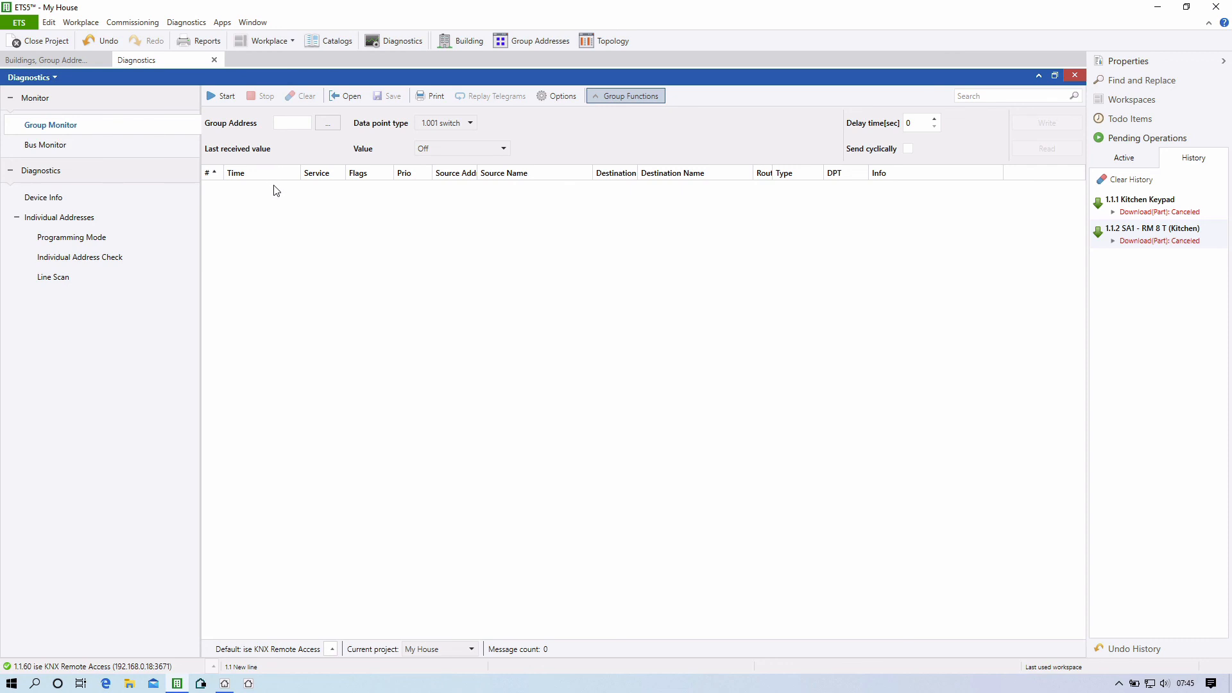
click(64, 153)
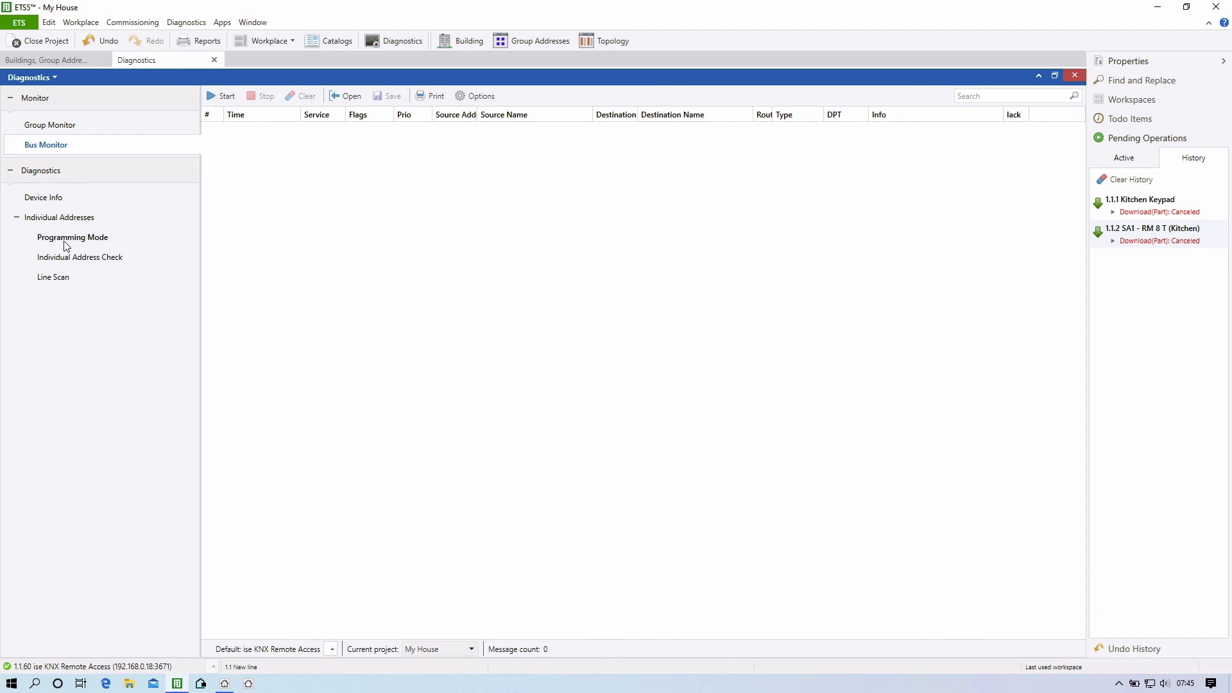
click(38, 201)
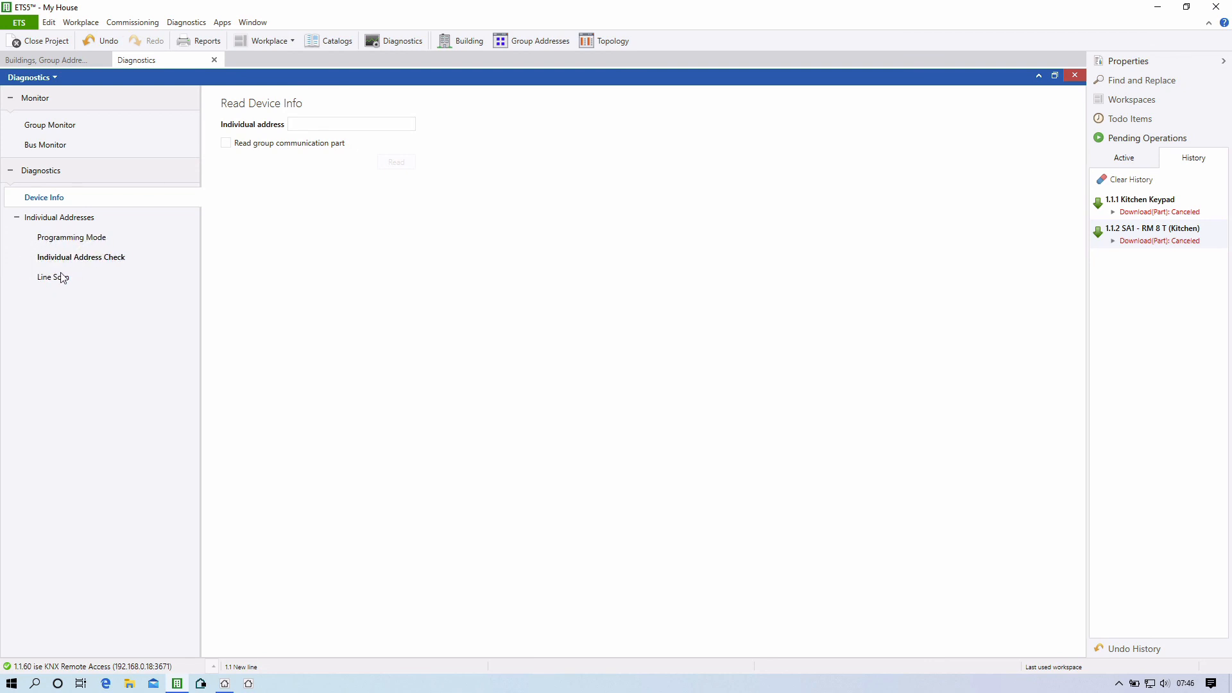
click(70, 239)
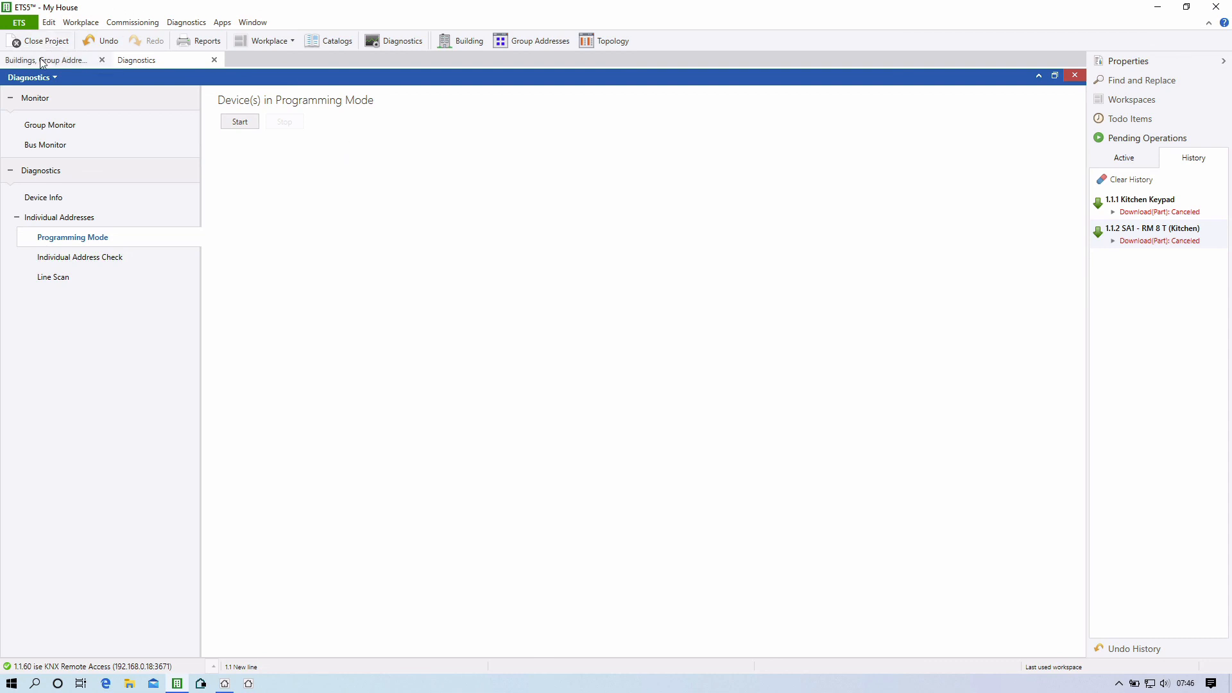
click(82, 61)
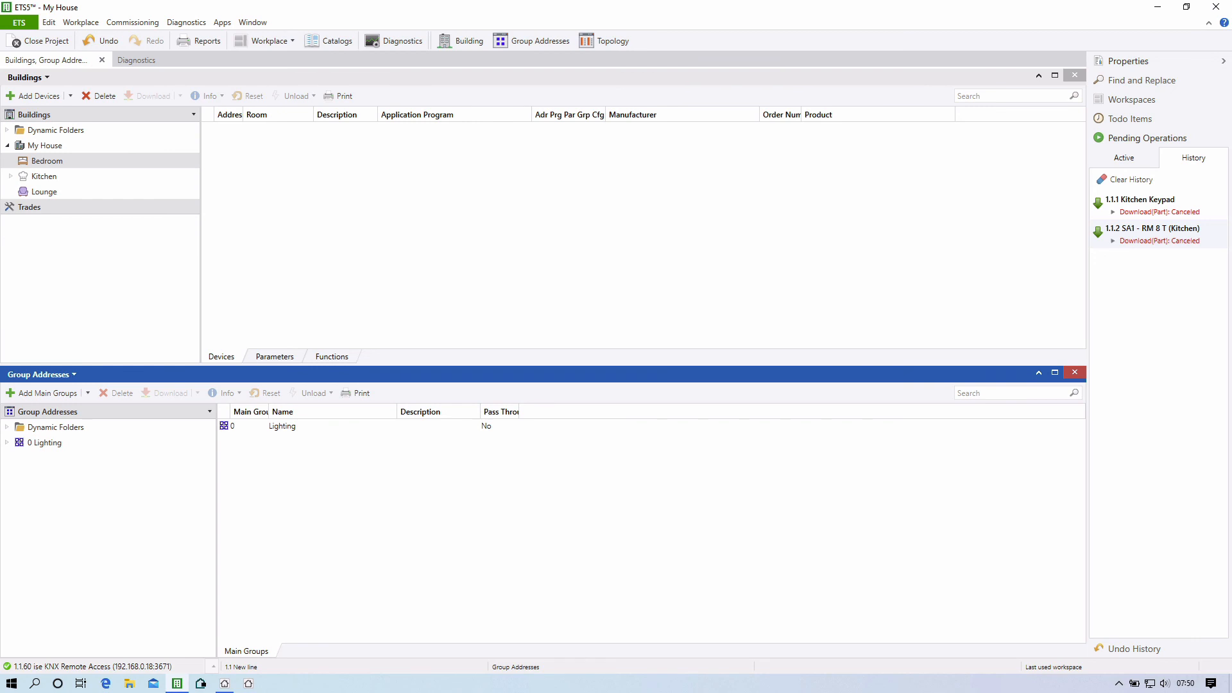